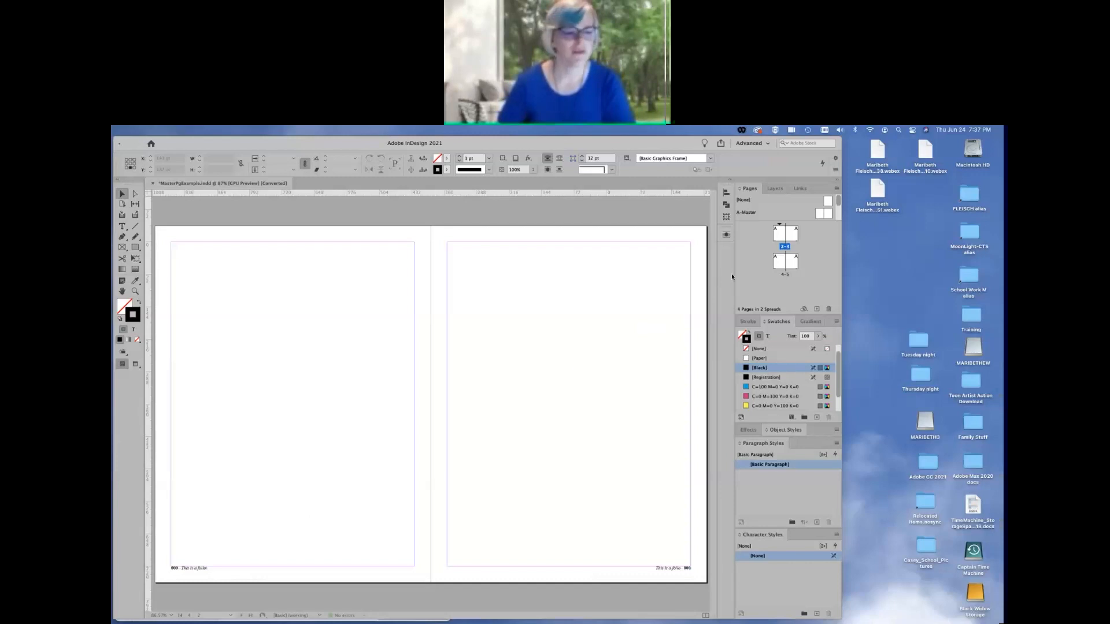
- Open the A-Master spread for editing and check the folio frames at the foot of both pages
{"action": "left_click", "coordinate": [749, 215]}
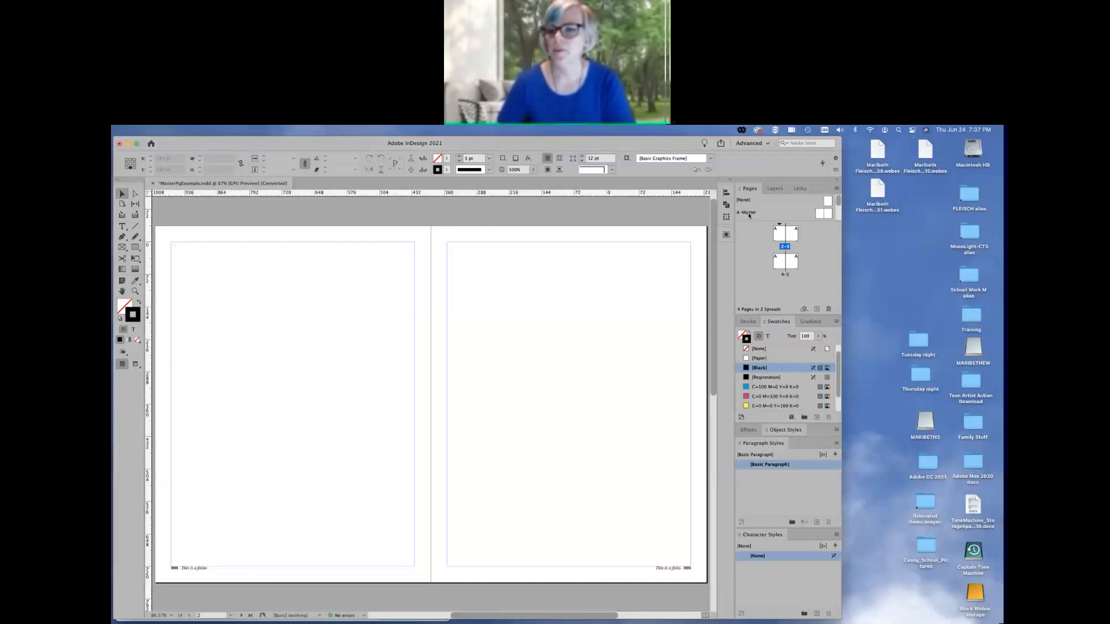
{"action": "left_click", "coordinate": [748, 213]}
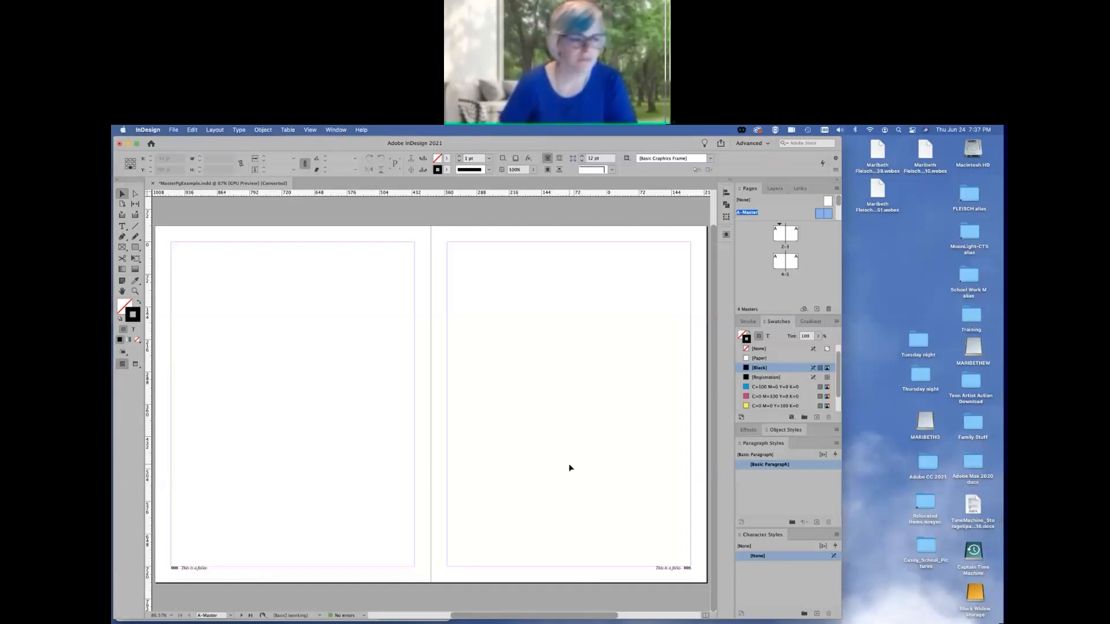
{"action": "left_click", "coordinate": [242, 579]}
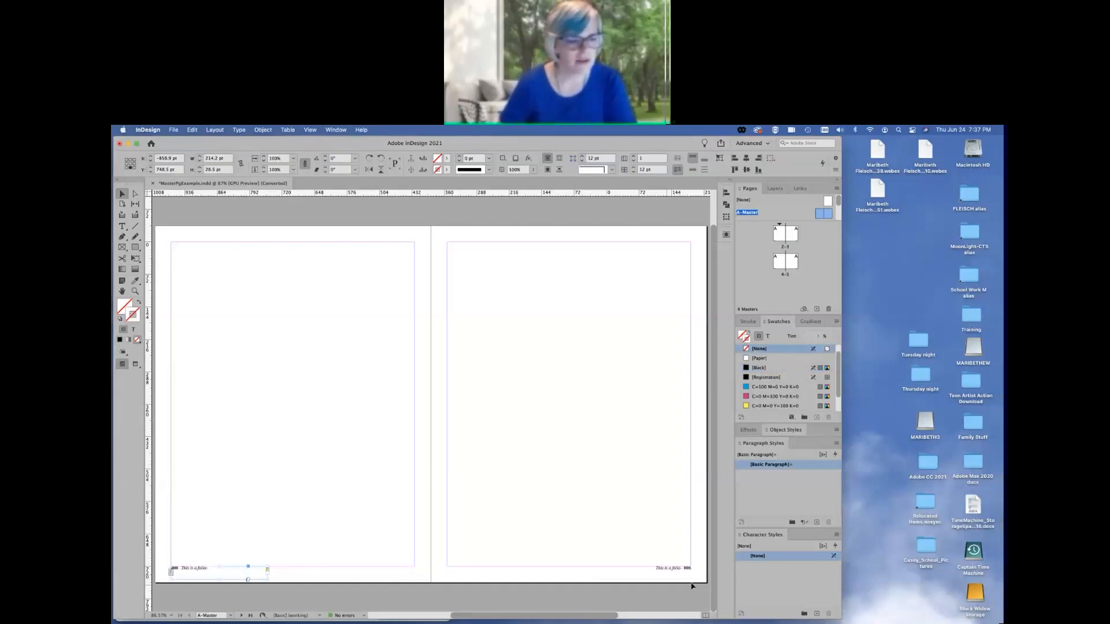
{"action": "left_click", "coordinate": [633, 579]}
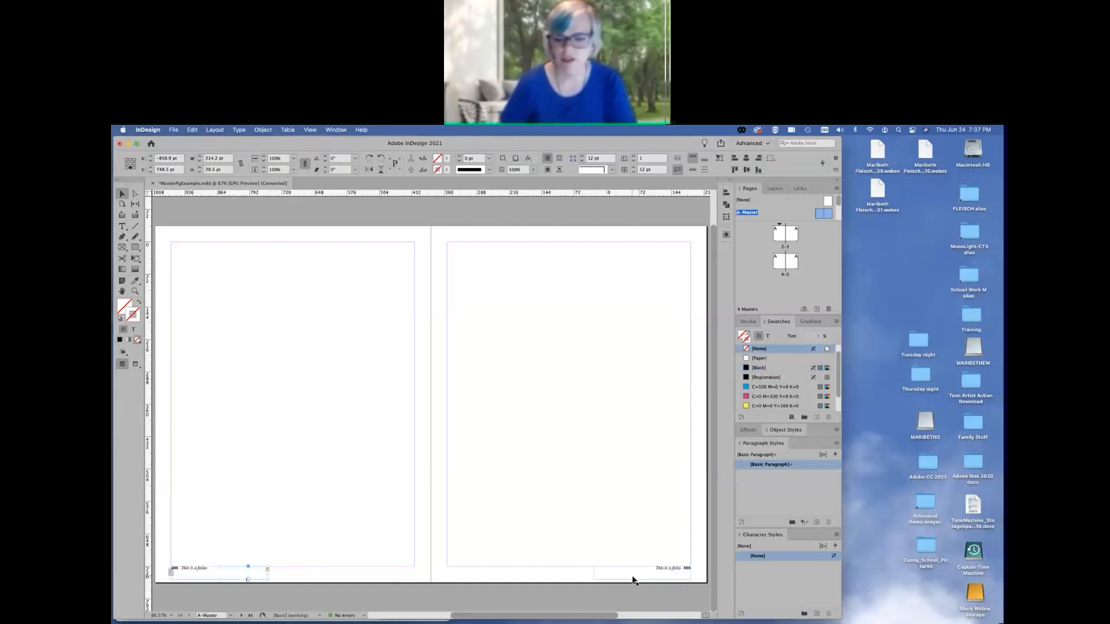
{"action": "left_click", "coordinate": [412, 573]}
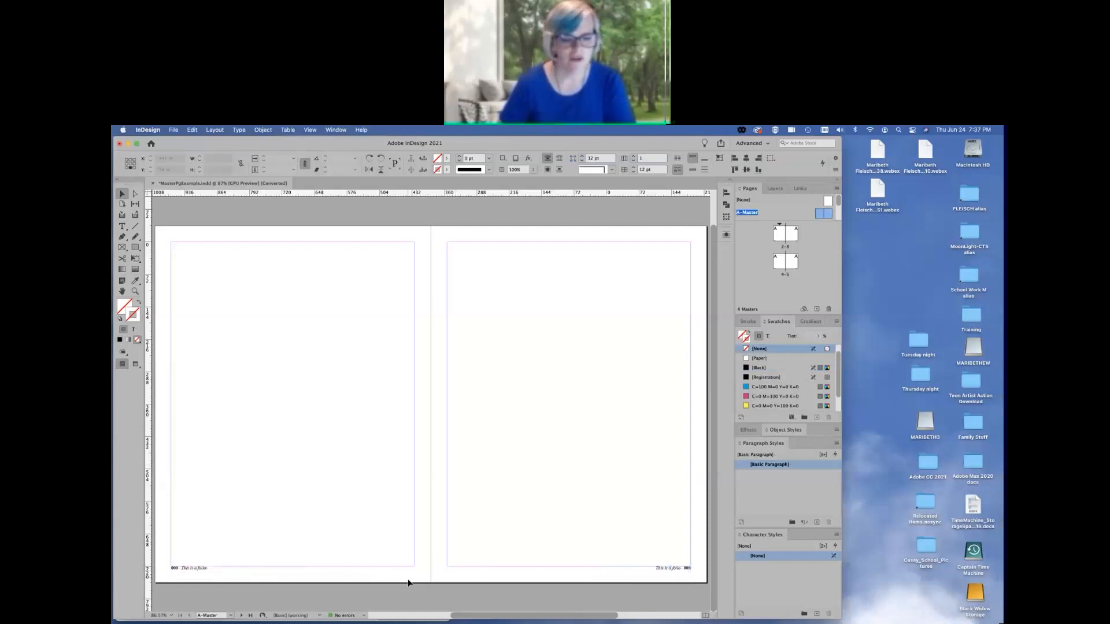
- Move the folio text frames of both master pages down together to a Y position of 754.5 pt
{"action": "left_click", "coordinate": [175, 572]}
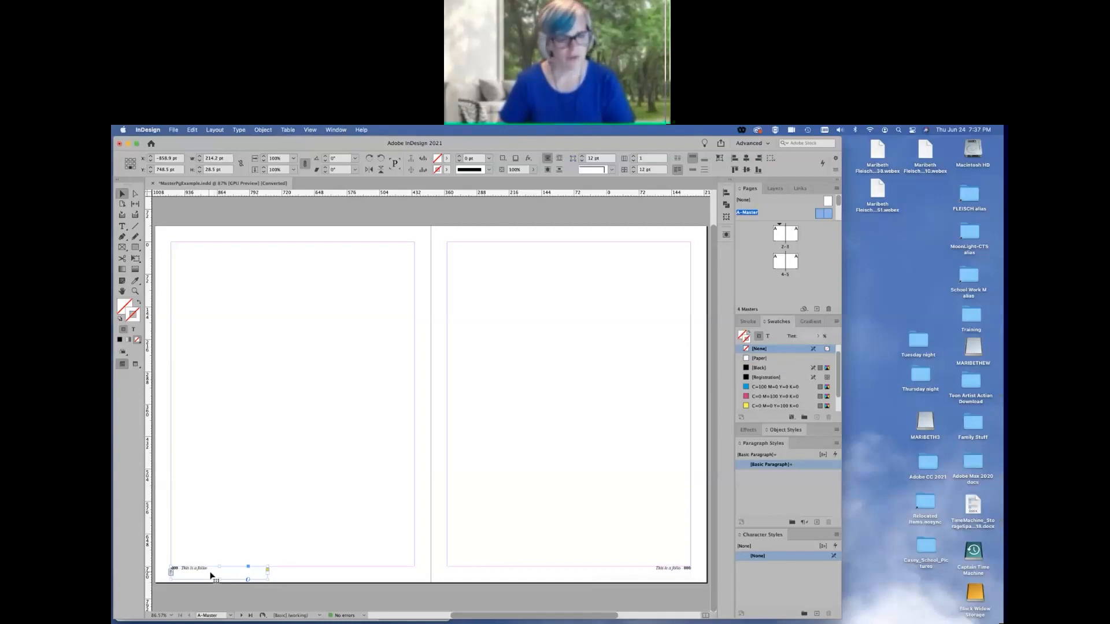
{"action": "left_click", "coordinate": [659, 582], "text": "shift"}
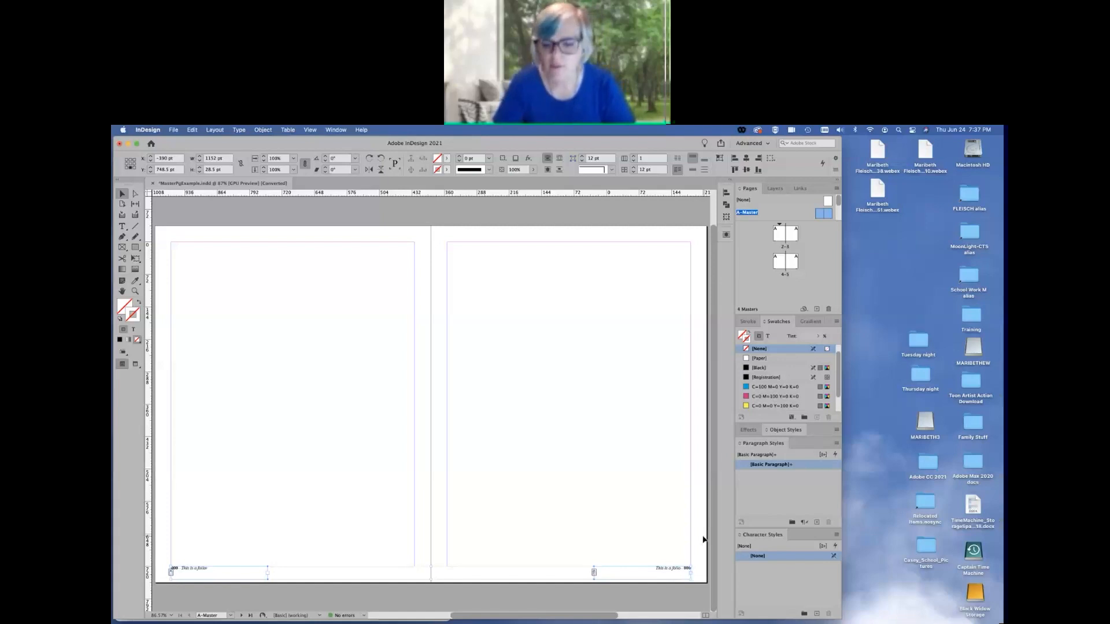
{"action": "key", "text": "Down"}
{"action": "key", "text": "Down"}
{"action": "key", "text": "Down"}
{"action": "key", "text": "Down"}
{"action": "key", "text": "Down"}
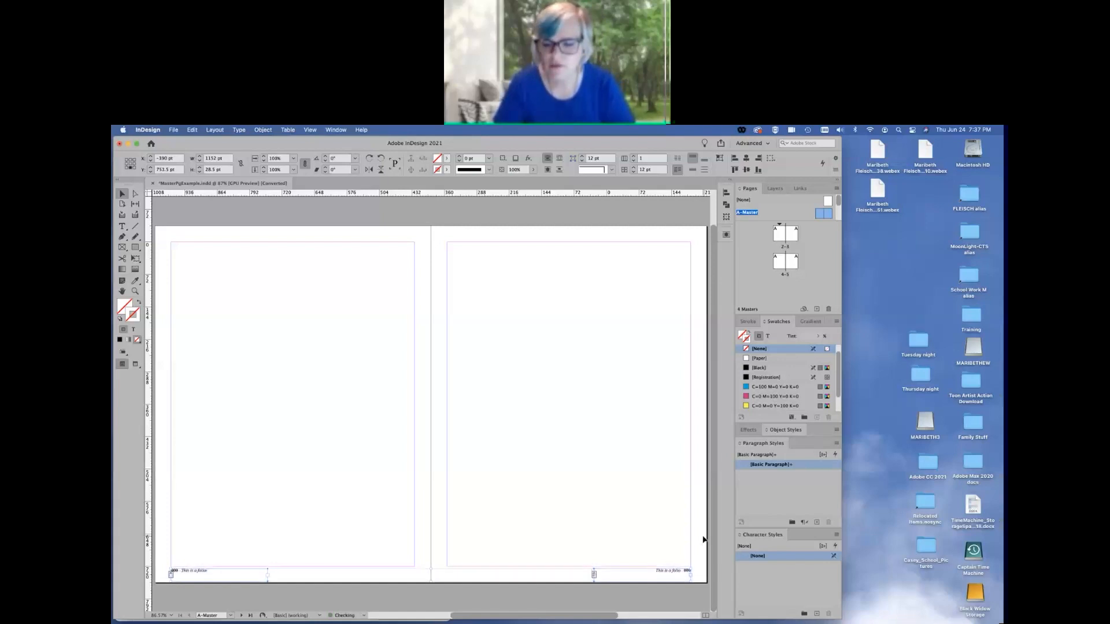
{"action": "key", "text": "Down"}
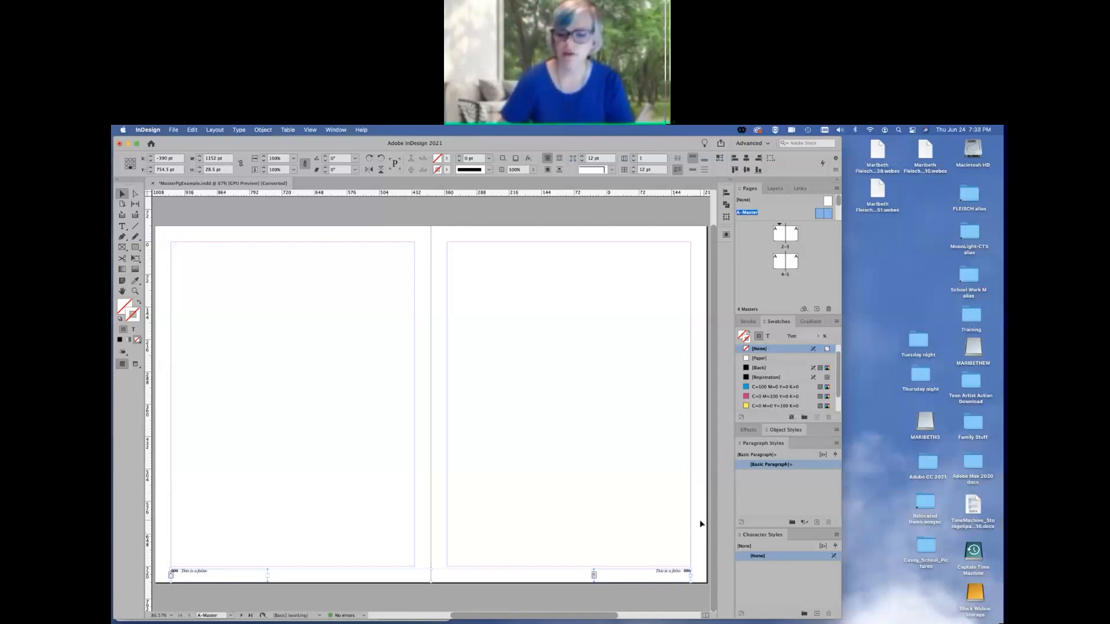
{"action": "left_click", "coordinate": [698, 473]}
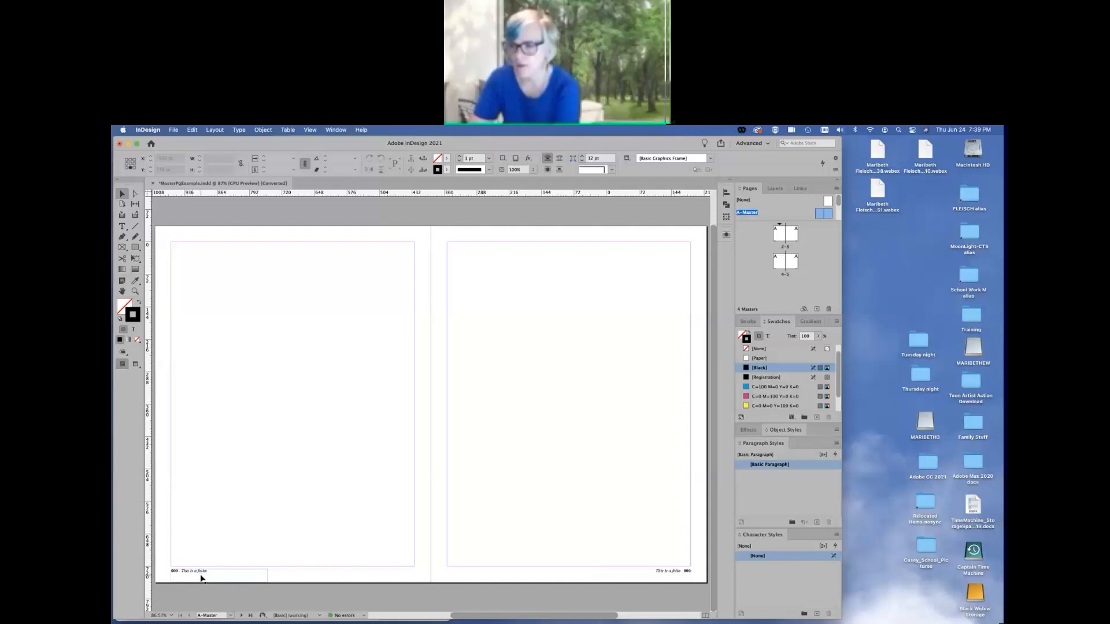
- Replace the 000 placeholder in the left master page's folio with a Current Page Number marker
{"action": "left_click", "coordinate": [134, 292]}
{"action": "left_click", "coordinate": [181, 568]}
{"action": "scroll", "coordinate": [446, 543], "scroll_direction": "right", "scroll_amount": 2}
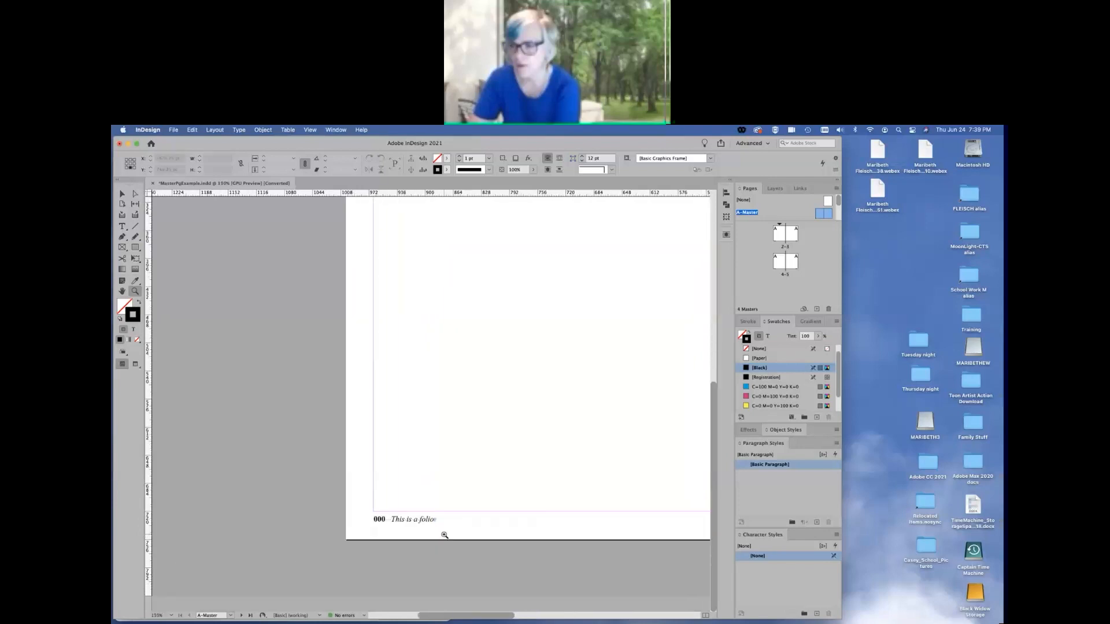
{"action": "left_click", "coordinate": [441, 524]}
{"action": "left_click", "coordinate": [424, 493]}
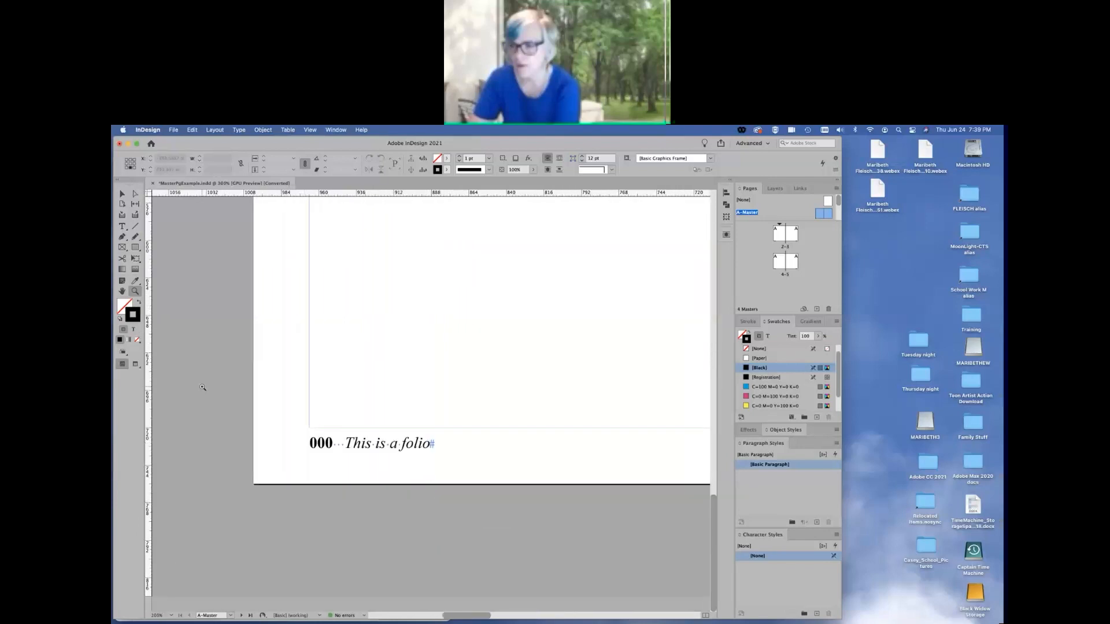
{"action": "left_click", "coordinate": [123, 227]}
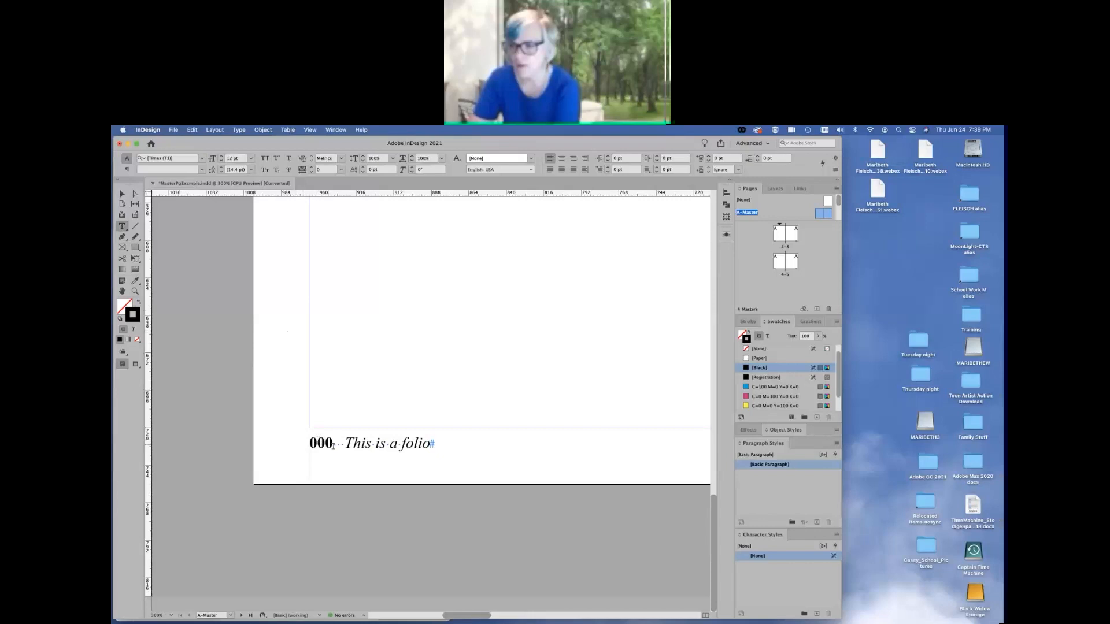
{"action": "left_click_drag", "start_coordinate": [333, 444], "coordinate": [310, 443]}
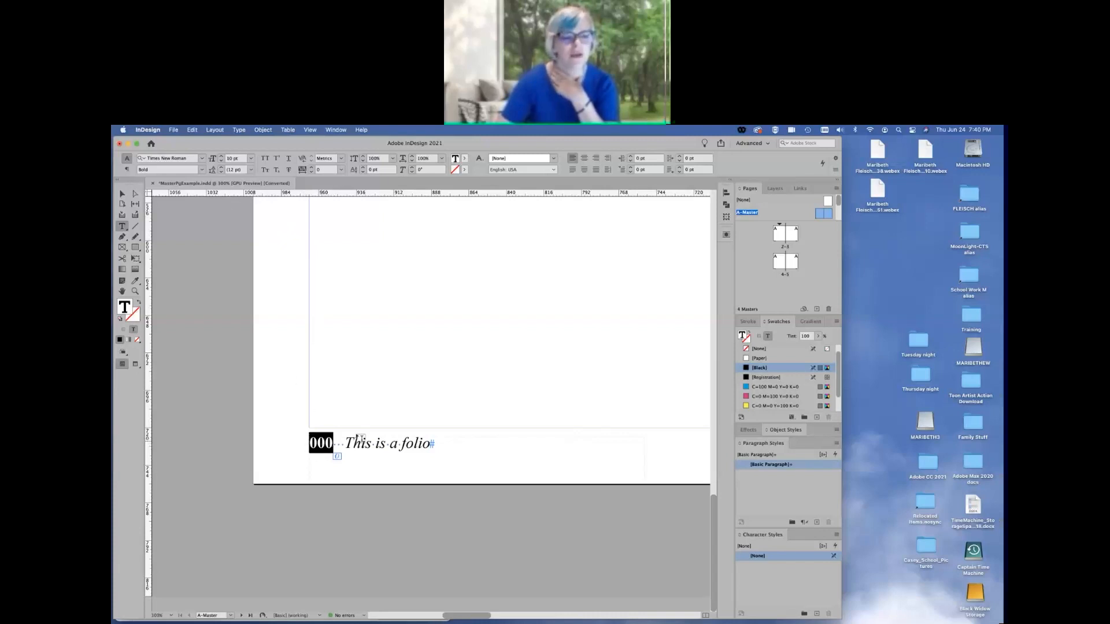
{"action": "left_click", "coordinate": [239, 130]}
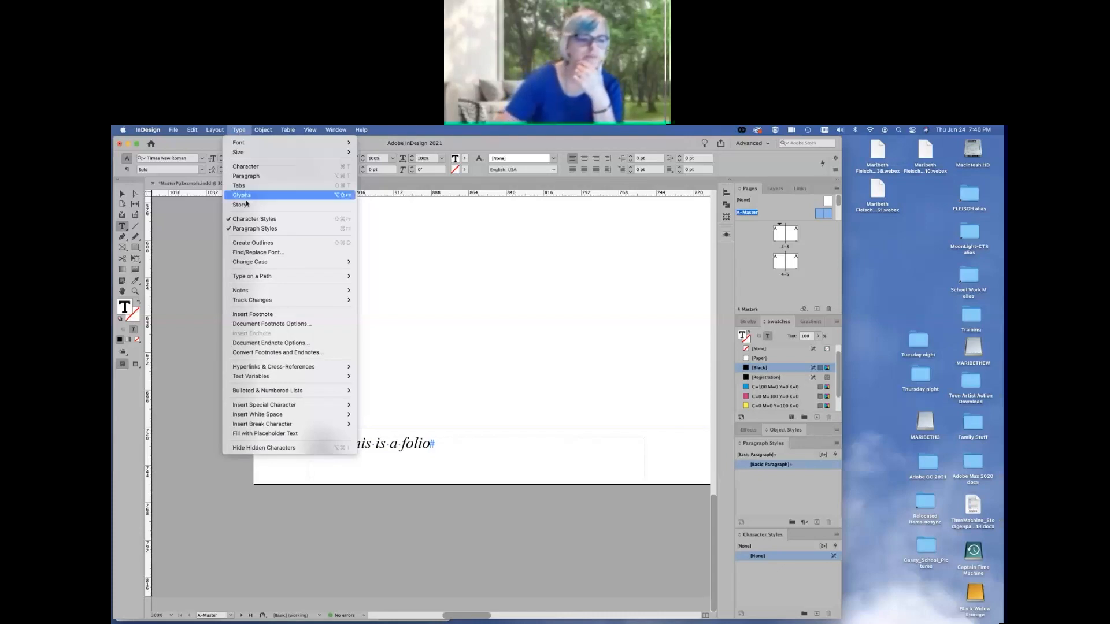
{"action": "mouse_move", "coordinate": [276, 405]}
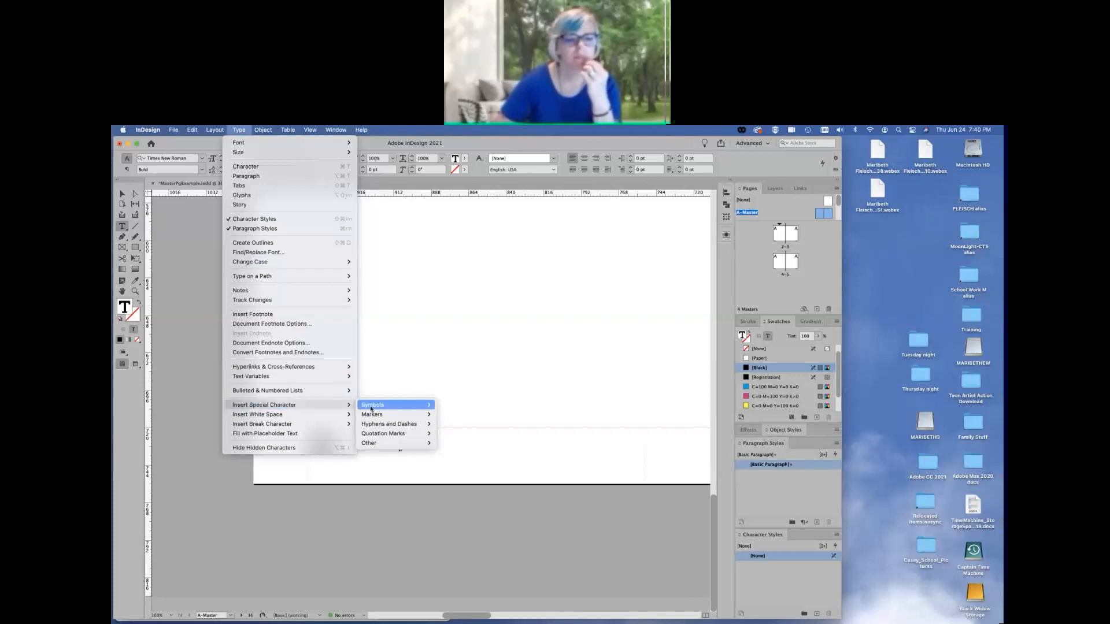
{"action": "mouse_move", "coordinate": [372, 416]}
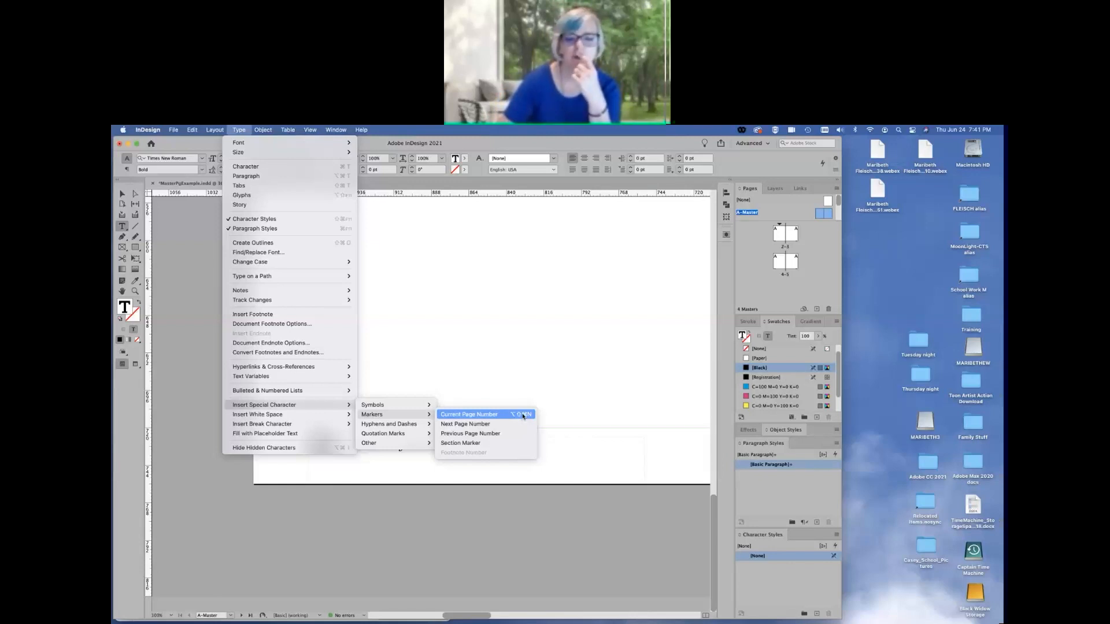
{"action": "left_click", "coordinate": [470, 414]}
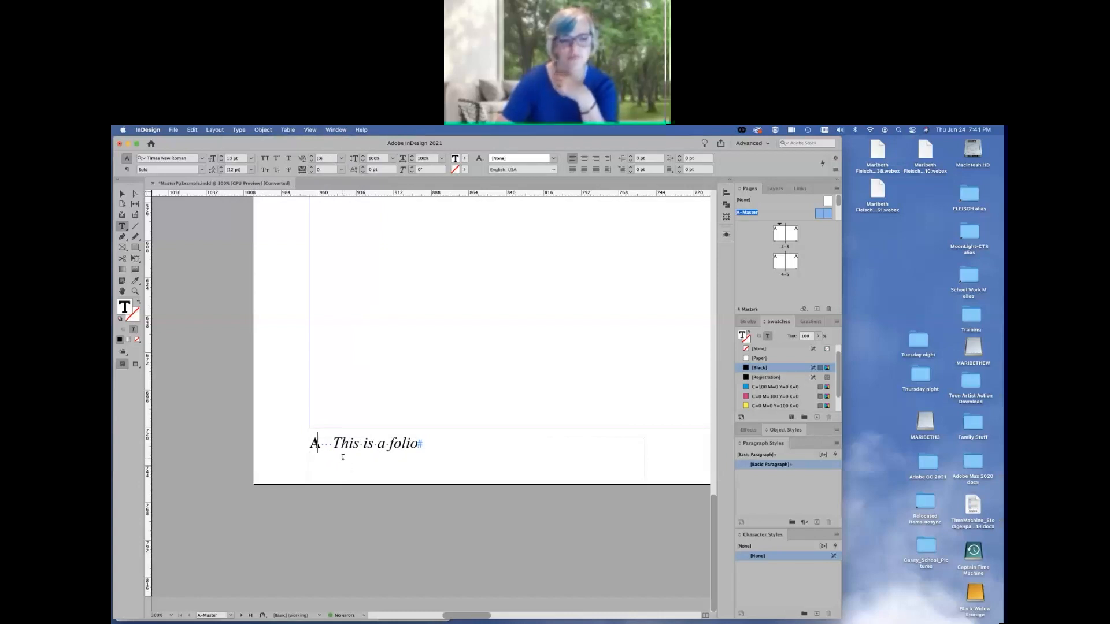
- Replace the "This is a folio" text on the left master page with "My Magazine June/July 2021"
{"action": "mouse_move", "coordinate": [336, 444]}
{"action": "left_mouse_down"}
{"action": "mouse_move", "coordinate": [391, 444]}
{"action": "mouse_move", "coordinate": [339, 442]}
{"action": "left_mouse_up"}
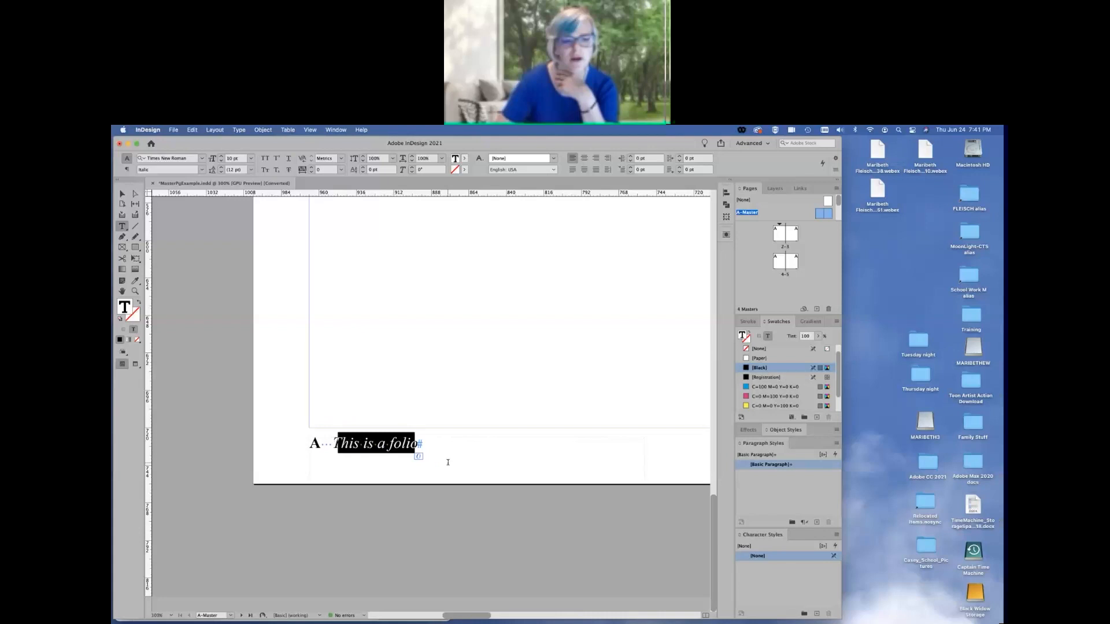
{"action": "type", "text": "My"}
{"action": "key", "text": "BackSpace"}
{"action": "key", "text": "BackSpace"}
{"action": "key", "text": "BackSpace"}
{"action": "key", "text": "BackSpace"}
{"action": "type", "text": "My Magazine"}
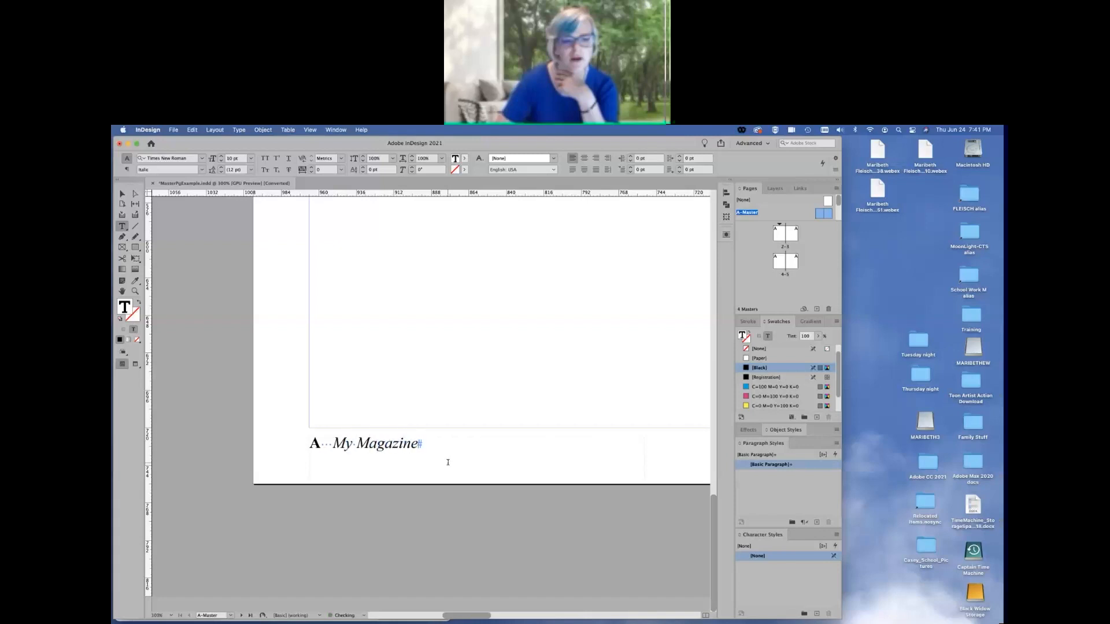
{"action": "type", "text": " June/July 2021"}
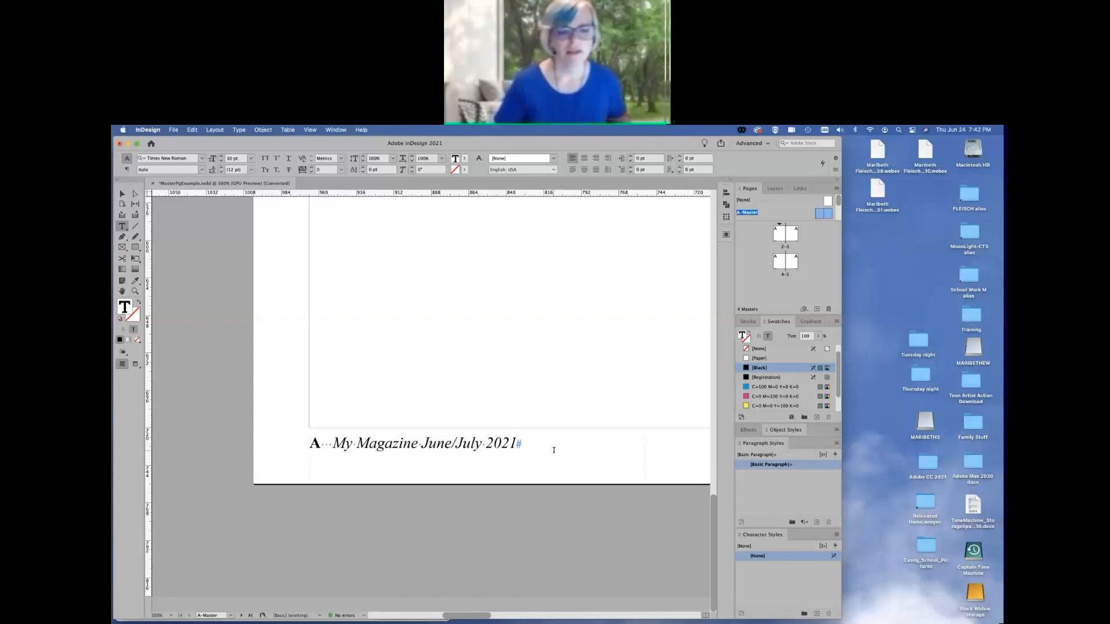
- Replace the 000 placeholder in the right master page's folio with a Current Page Number marker
{"action": "scroll", "coordinate": [554, 450], "scroll_direction": "right", "scroll_amount": 10}
{"action": "scroll", "coordinate": [554, 451], "scroll_direction": "right", "scroll_amount": 10}
{"action": "scroll", "coordinate": [554, 451], "scroll_direction": "left", "scroll_amount": 5}
{"action": "scroll", "coordinate": [554, 450], "scroll_direction": "right", "scroll_amount": 8}
{"action": "scroll", "coordinate": [554, 451], "scroll_direction": "left", "scroll_amount": 9}
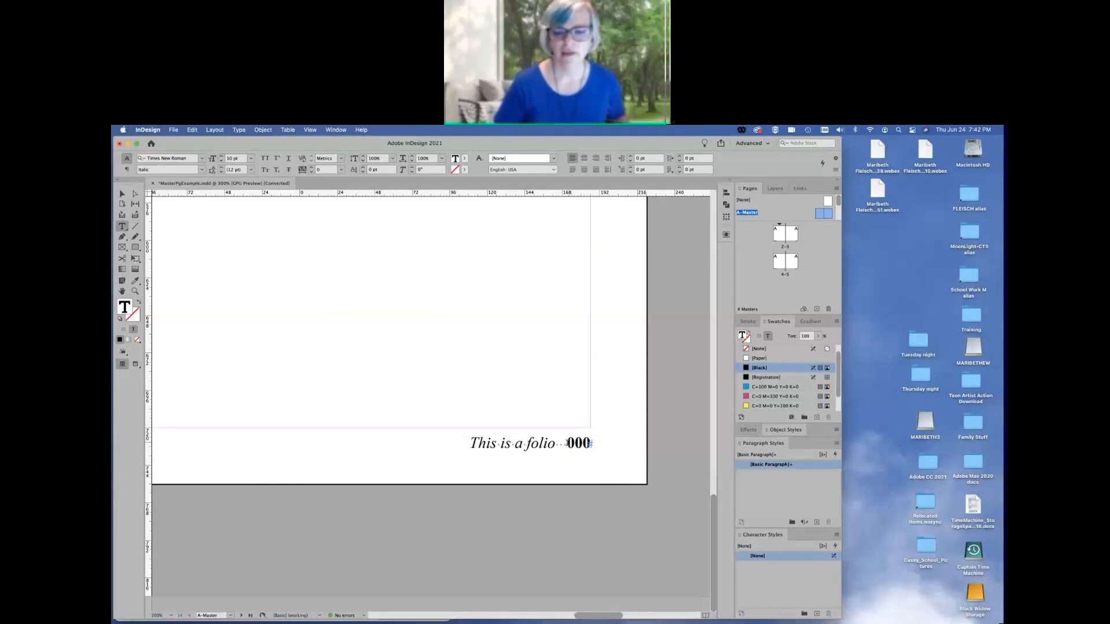
{"action": "left_click_drag", "start_coordinate": [567, 443], "coordinate": [591, 443]}
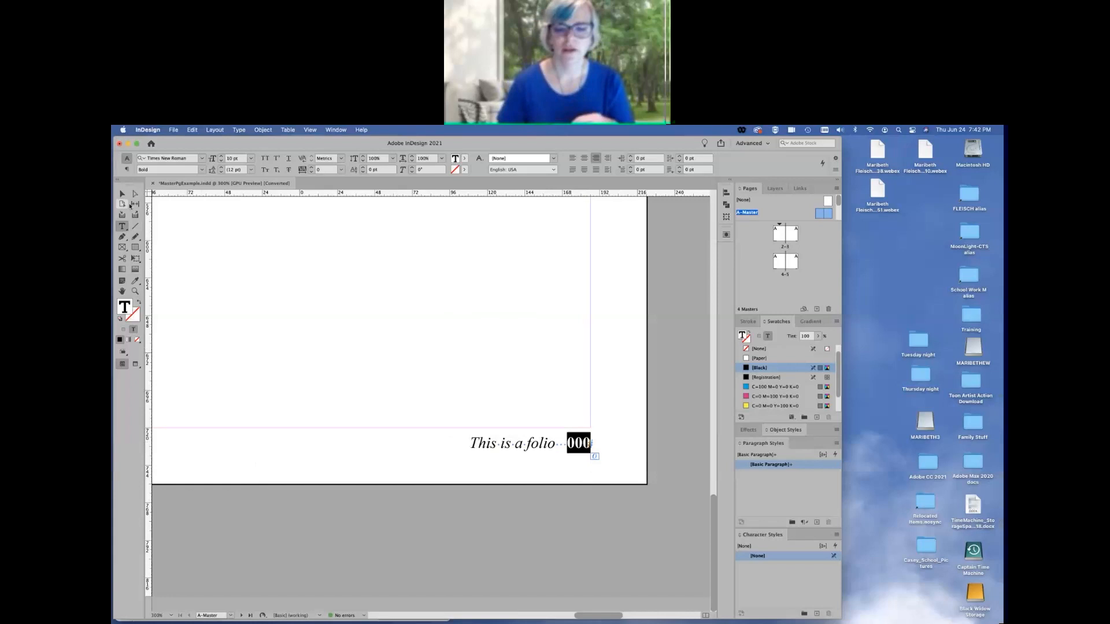
{"action": "left_click", "coordinate": [239, 130]}
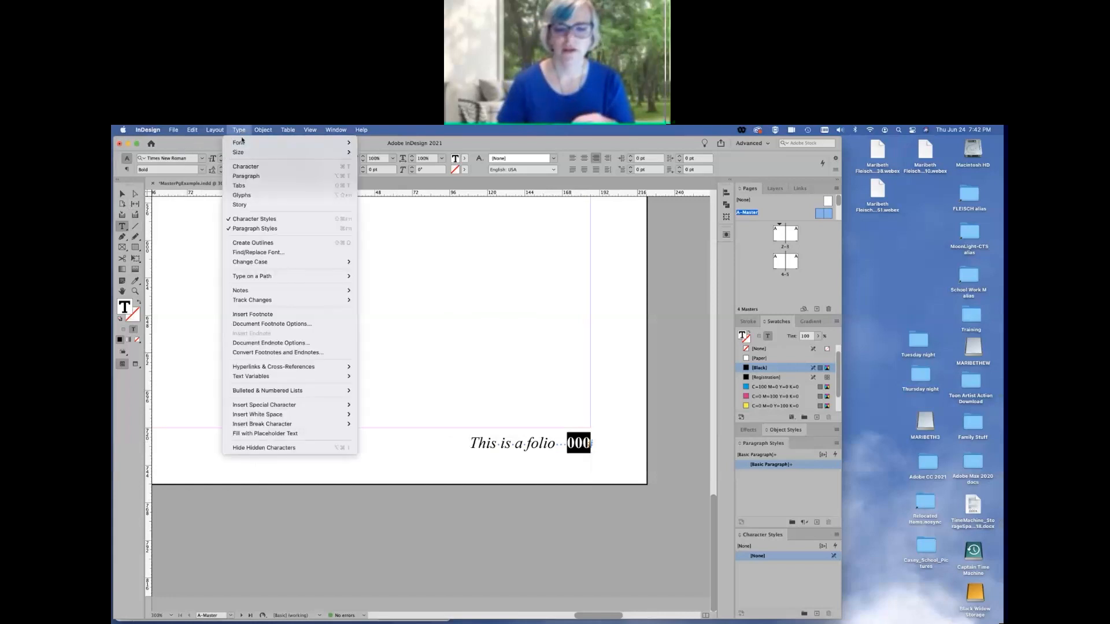
{"action": "mouse_move", "coordinate": [304, 405]}
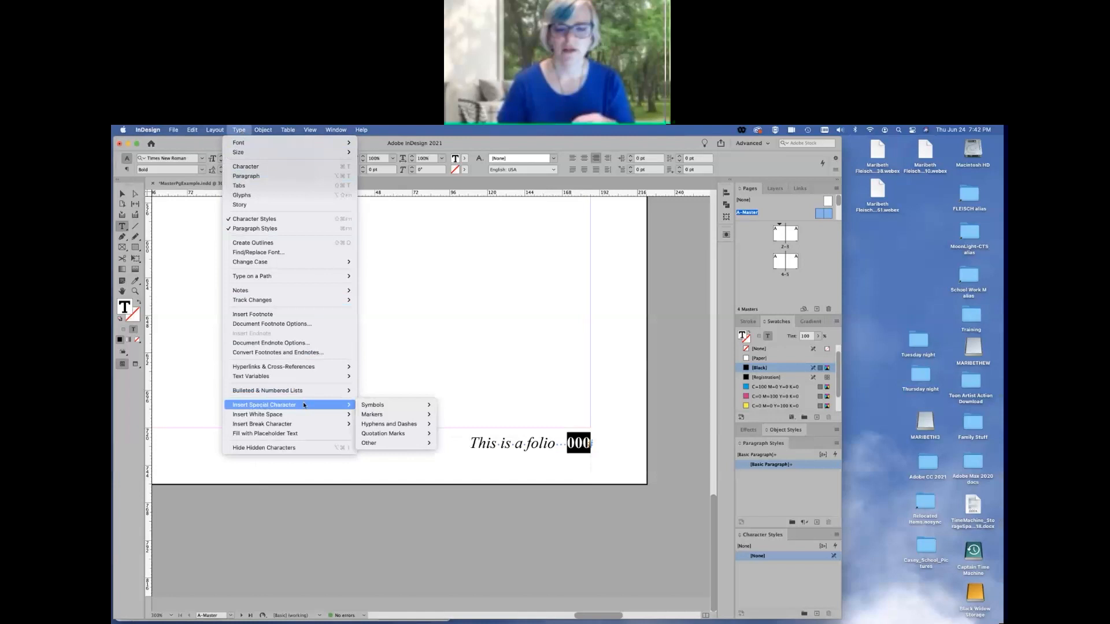
{"action": "mouse_move", "coordinate": [380, 417]}
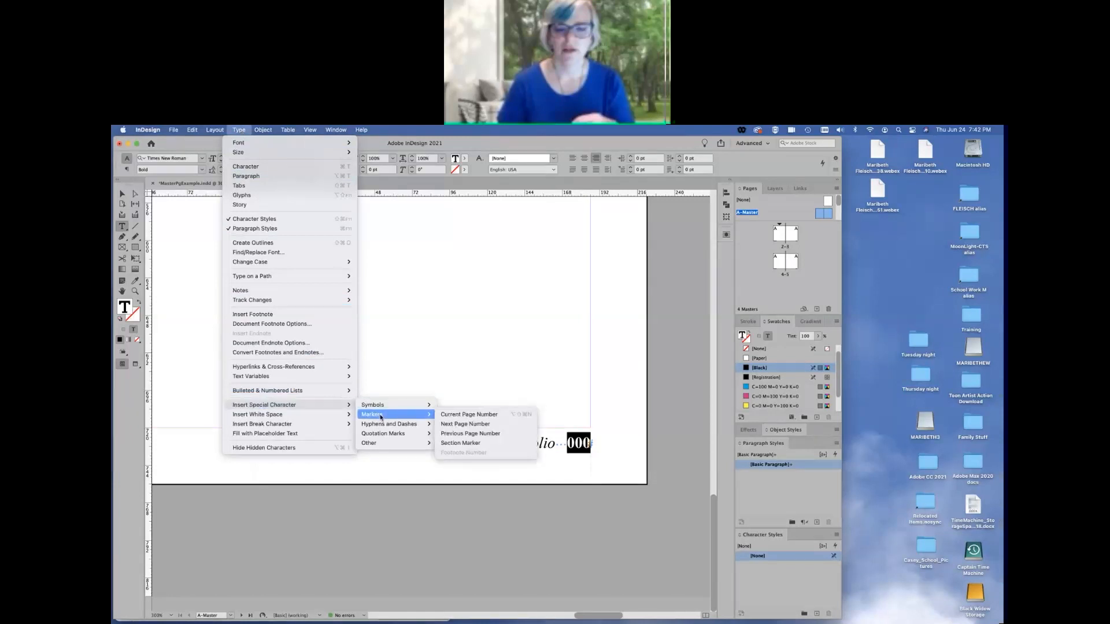
{"action": "left_click", "coordinate": [477, 415]}
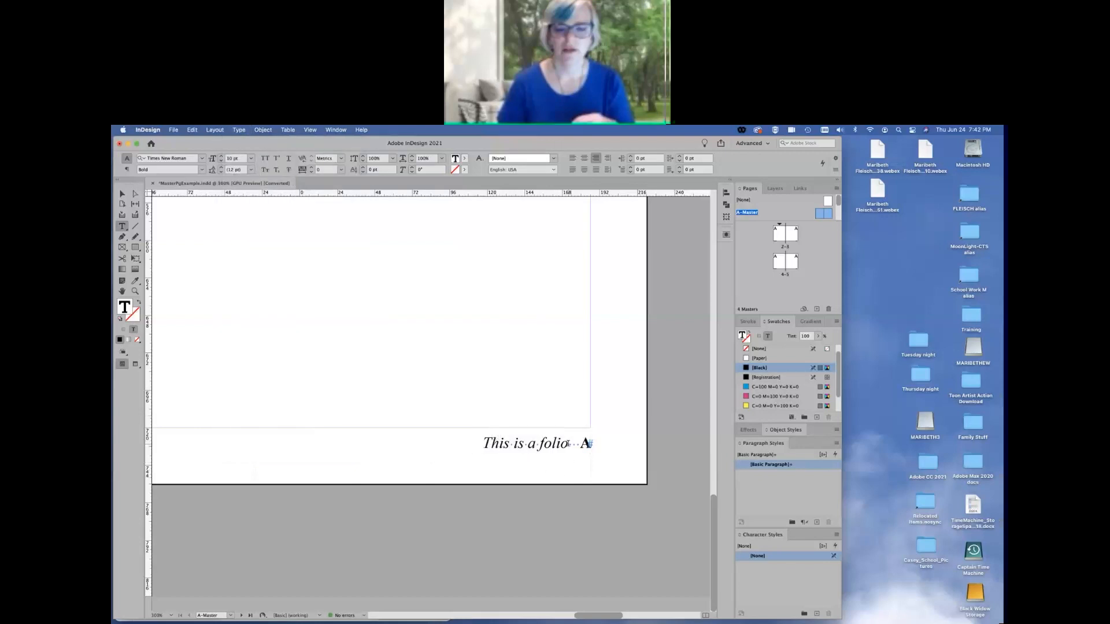
- Replace the "This is a folio" text on the right master page with "My Magazine June/July 2021"
{"action": "left_click_drag", "start_coordinate": [567, 444], "coordinate": [485, 444]}
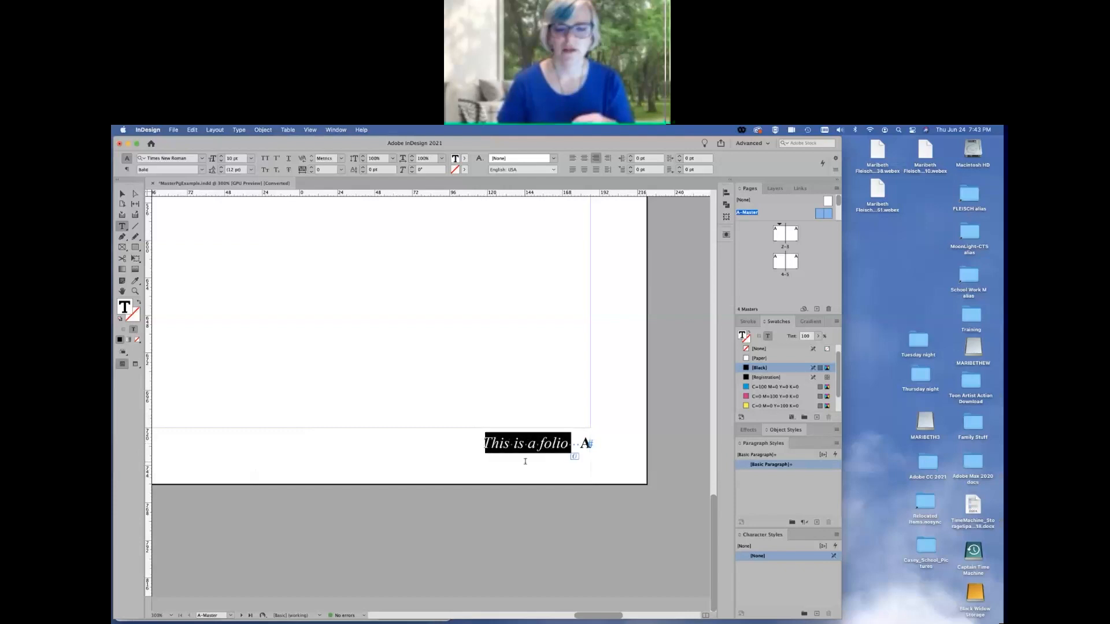
{"action": "type", "text": "My"}
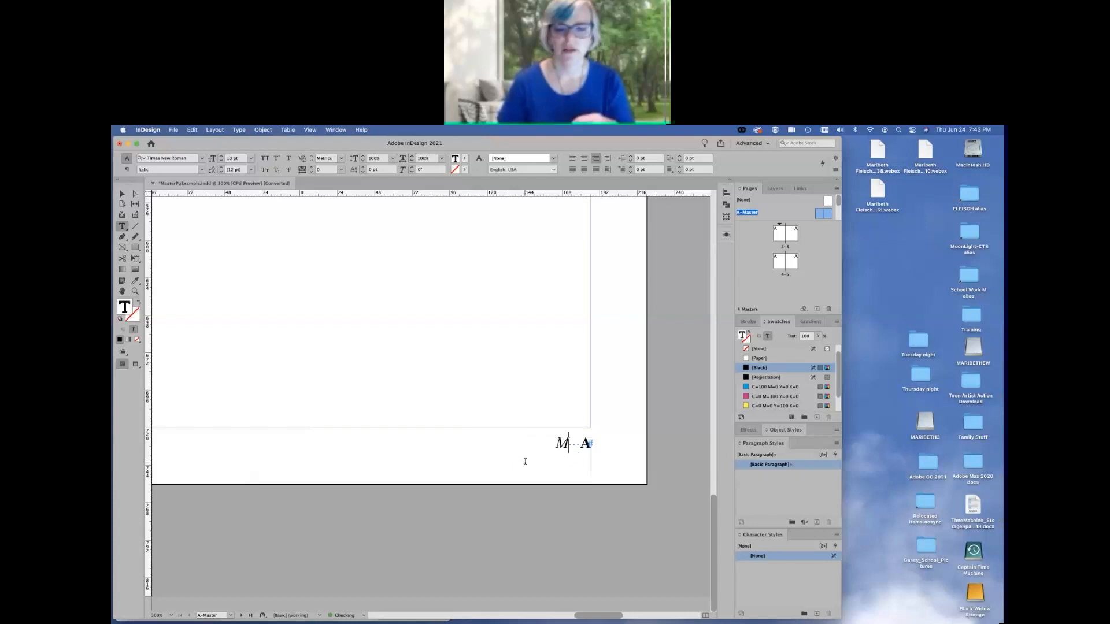
{"action": "type", "text": " Magazine June"}
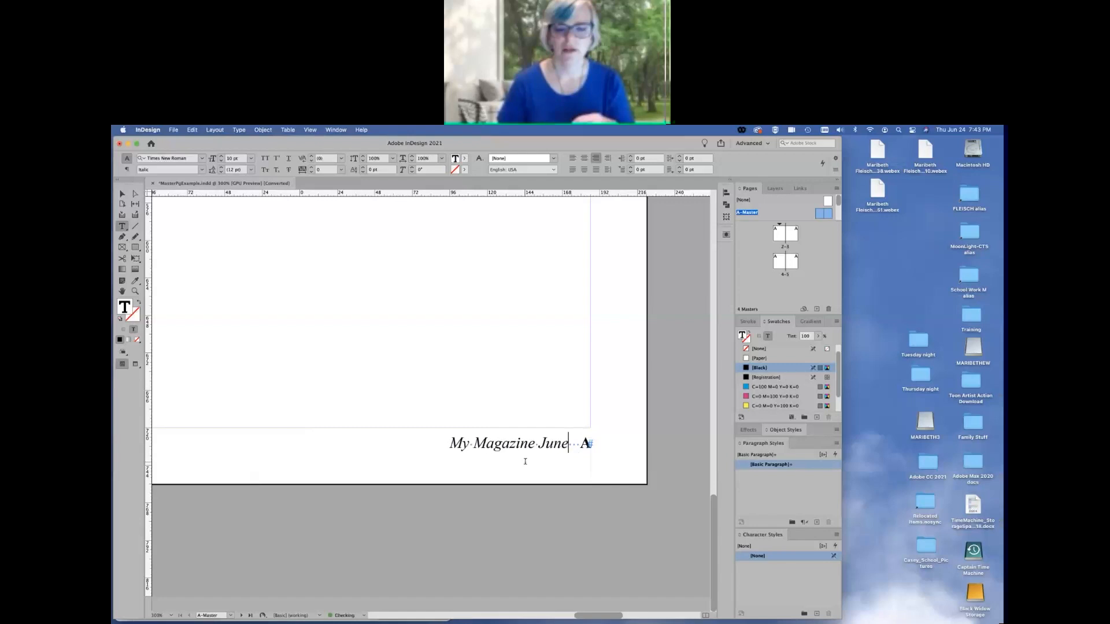
{"action": "type", "text": "/July"}
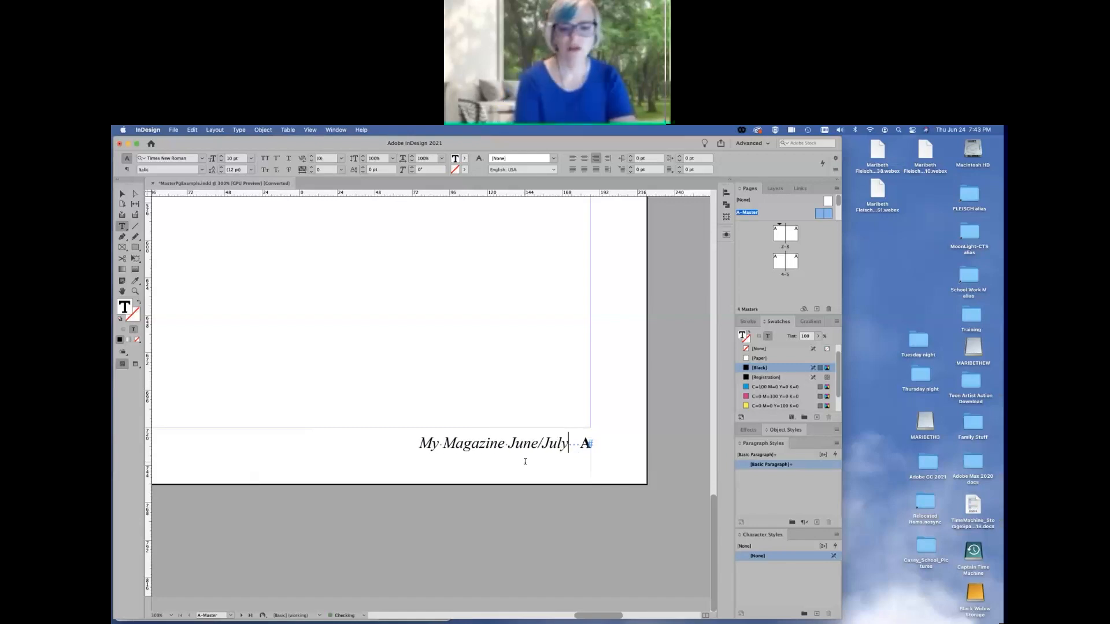
{"action": "type", "text": " 2021"}
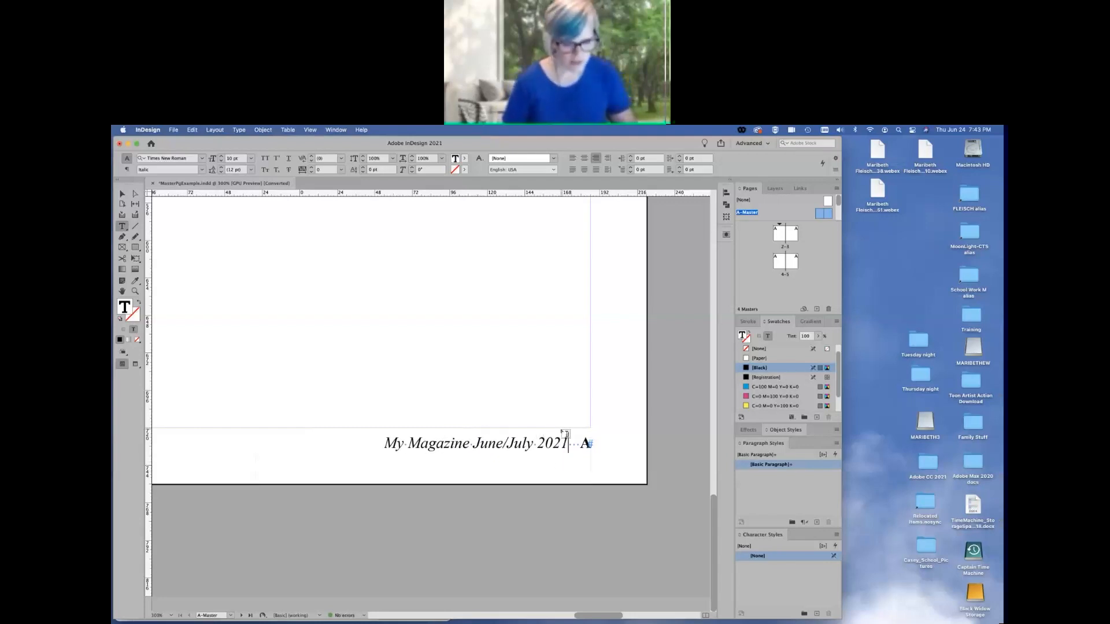
- Return to the page 2–3 spread and check the folios and page numbers across the document pages
{"action": "key", "text": "super+alt+0"}
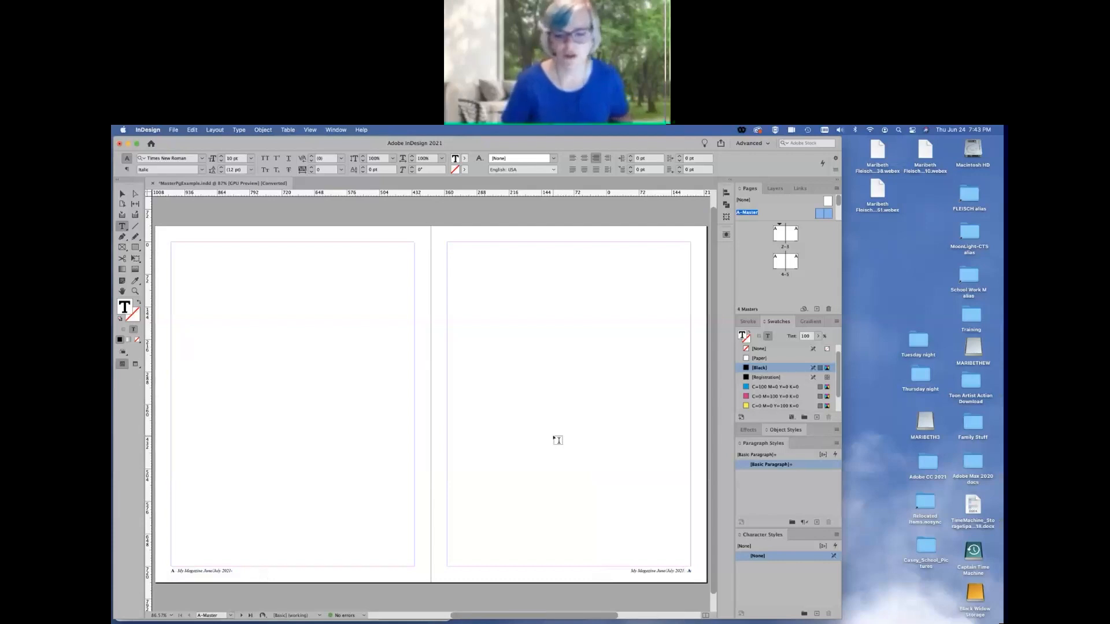
{"action": "double_click", "coordinate": [786, 249]}
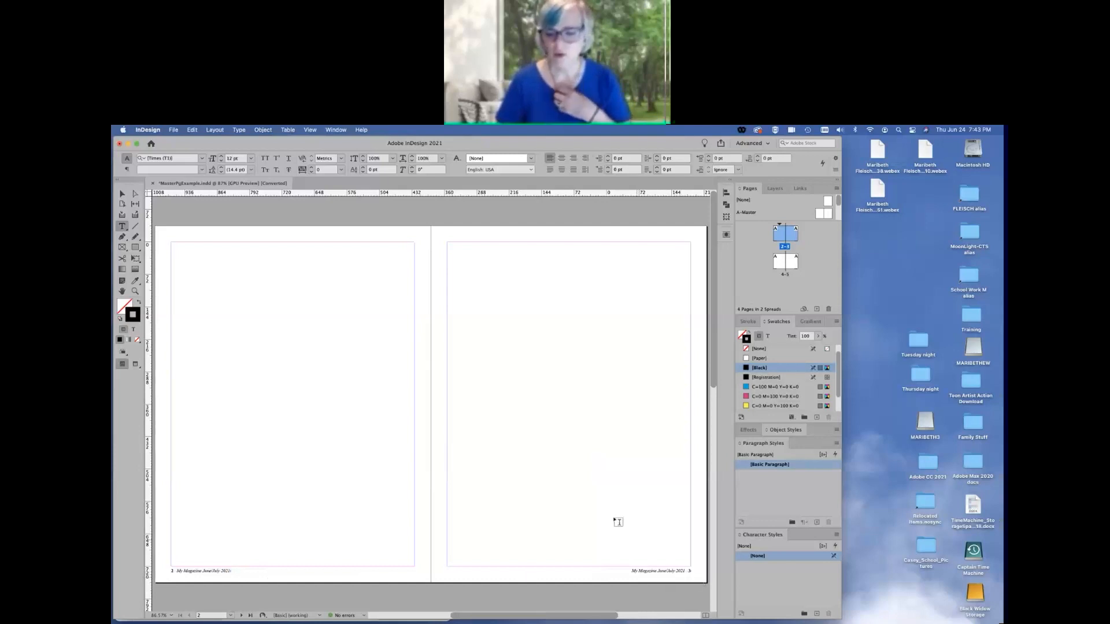
{"action": "scroll", "coordinate": [605, 513], "scroll_direction": "down", "scroll_amount": 3}
{"action": "scroll", "coordinate": [606, 513], "scroll_direction": "down", "scroll_amount": 10}
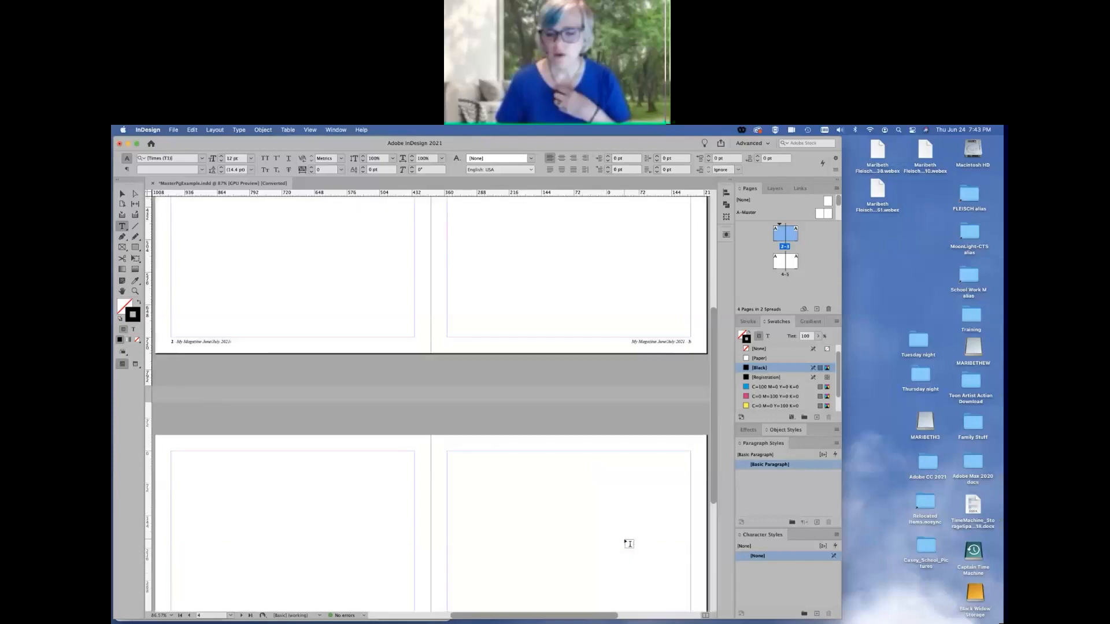
- Enlarge the master list and the Pages panel to show all four masters together with both document spreads
{"action": "scroll", "coordinate": [629, 543], "scroll_direction": "up", "scroll_amount": 10}
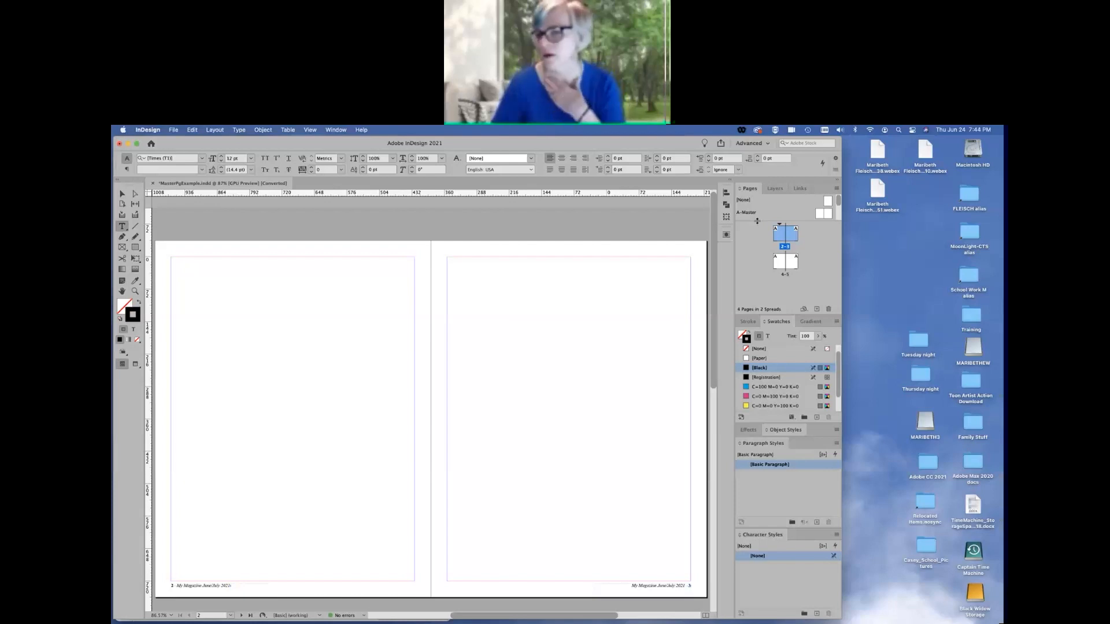
{"action": "left_click_drag", "start_coordinate": [757, 221], "coordinate": [753, 261]}
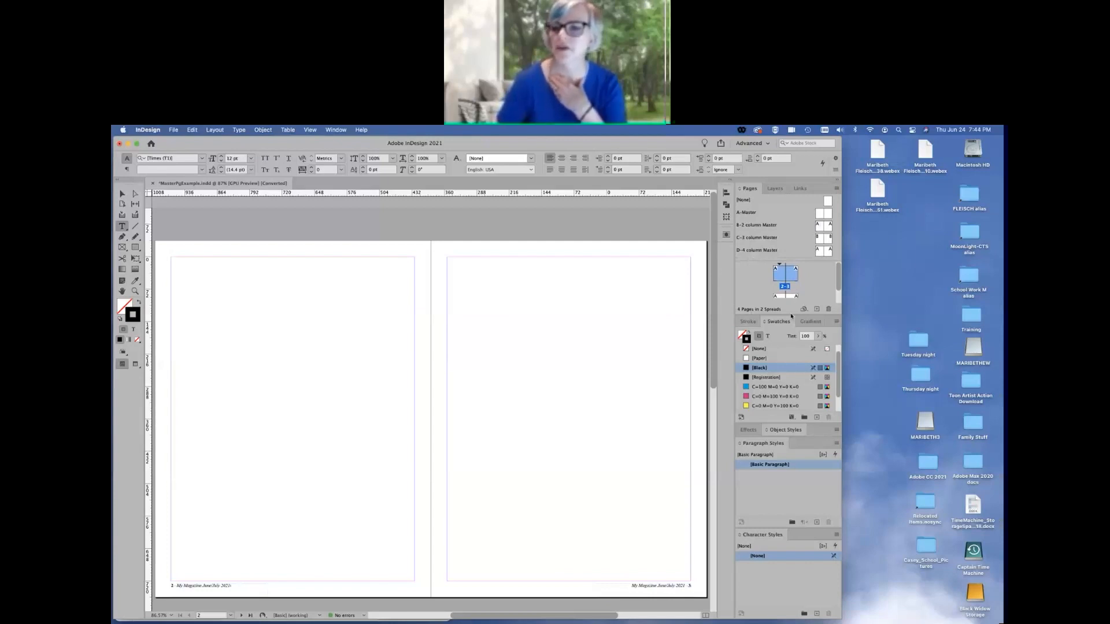
{"action": "left_click_drag", "start_coordinate": [791, 314], "coordinate": [792, 328]}
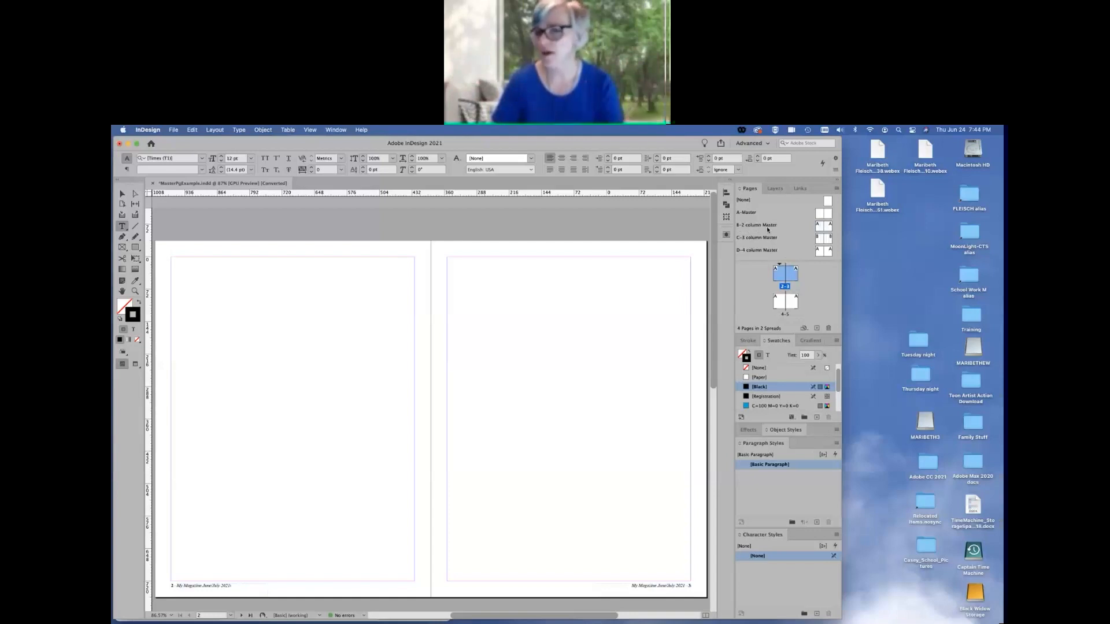
- Open the B-2 column Master and select its frames on both pages to examine the two-column layout
{"action": "double_click", "coordinate": [755, 226]}
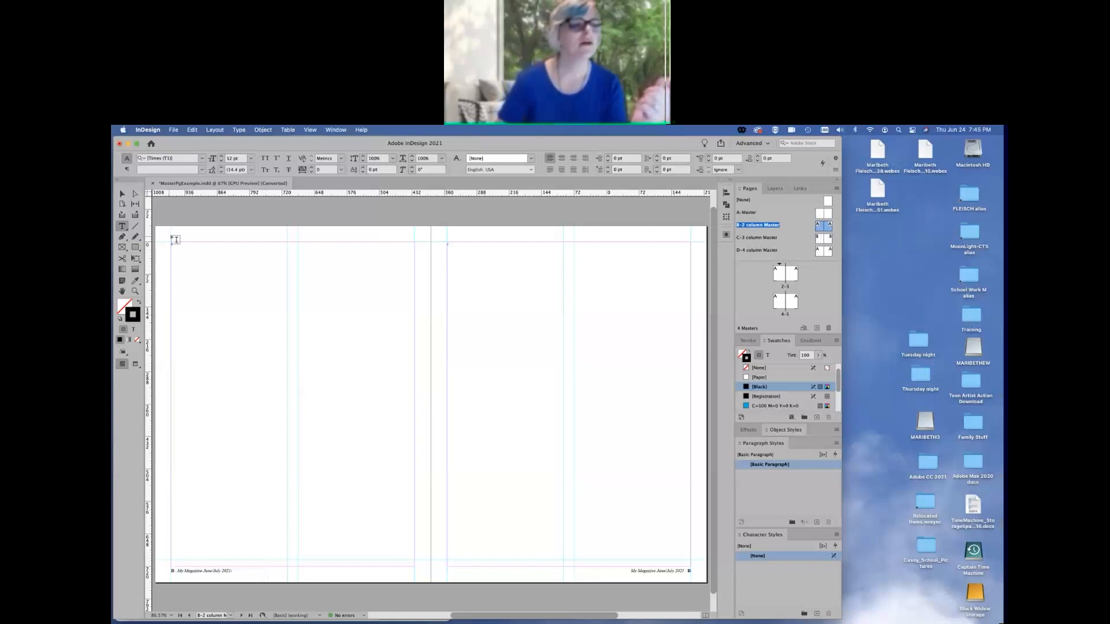
{"action": "left_click", "coordinate": [121, 193]}
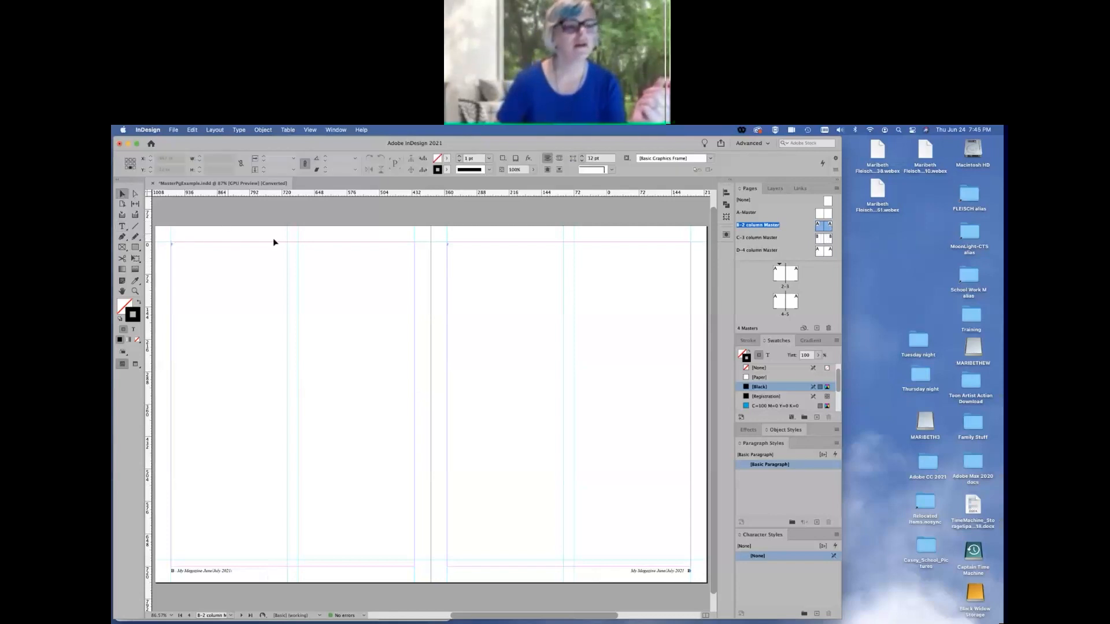
{"action": "left_click", "coordinate": [225, 283]}
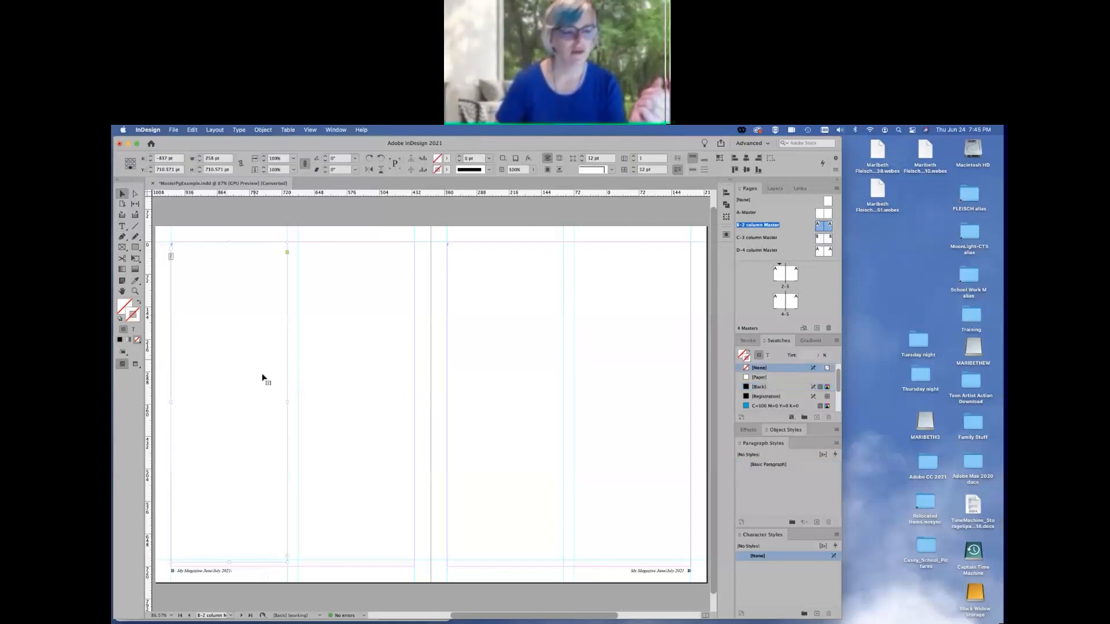
{"action": "left_click", "coordinate": [335, 383]}
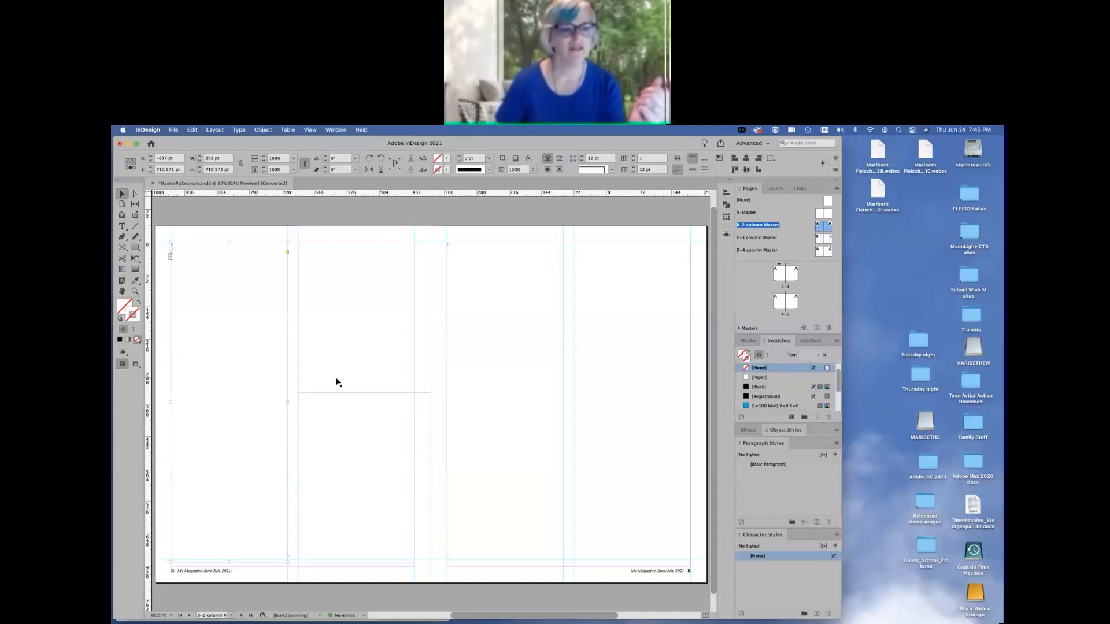
{"action": "left_click", "coordinate": [332, 461]}
{"action": "left_click", "coordinate": [265, 491]}
{"action": "left_click", "coordinate": [421, 387]}
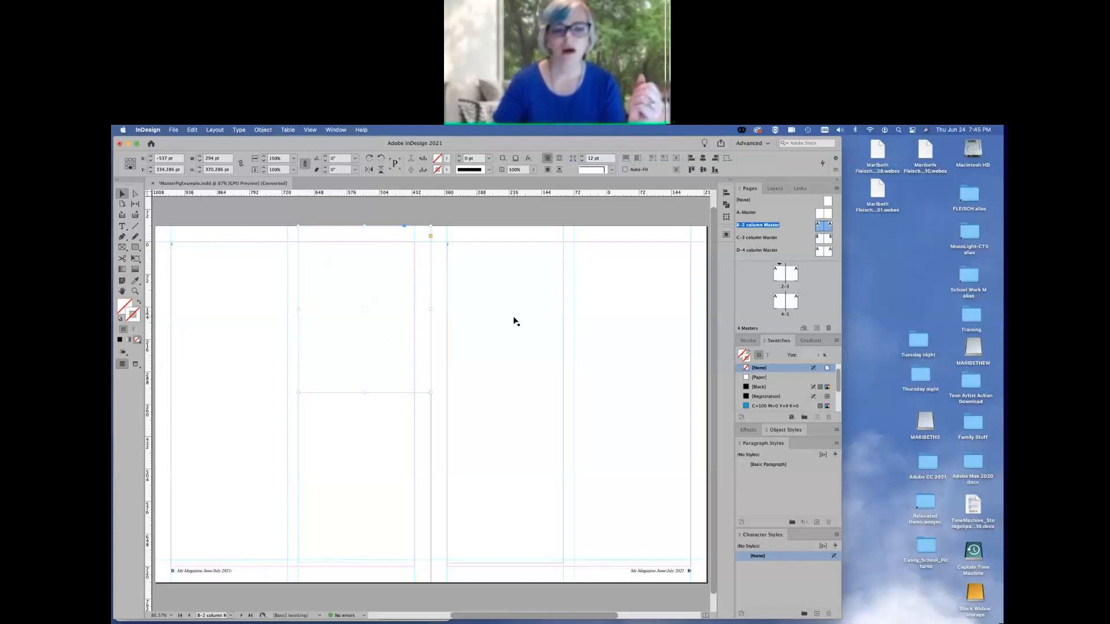
{"action": "left_click", "coordinate": [537, 325]}
{"action": "left_click", "coordinate": [619, 349]}
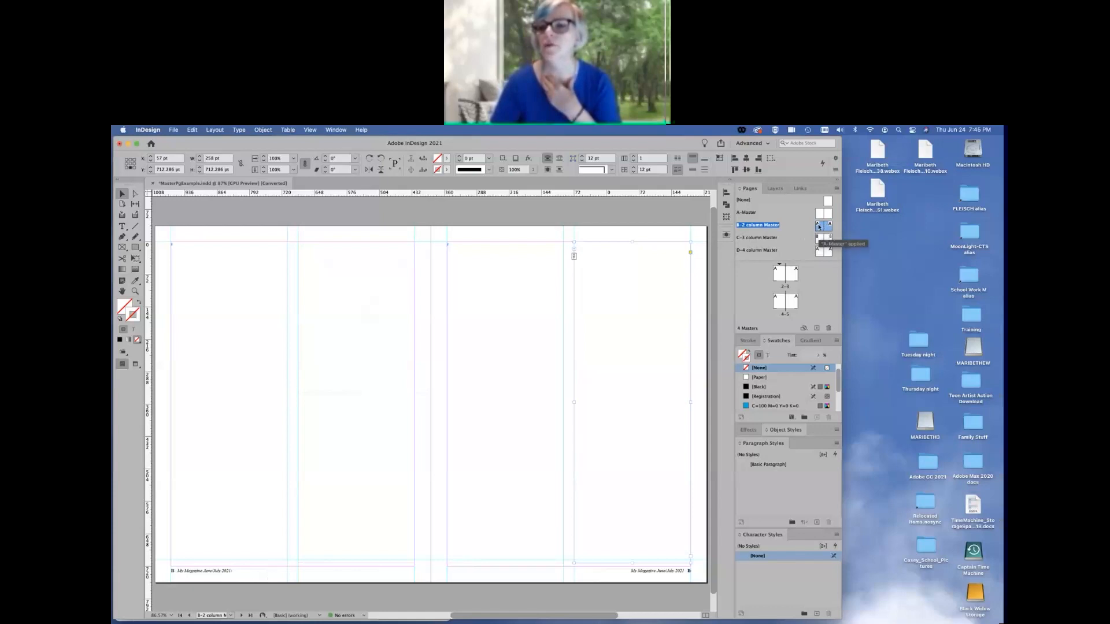
- Apply the B-2 column Master to page 2 and open the page 2–3 spread
{"action": "left_click_drag", "start_coordinate": [819, 227], "coordinate": [780, 274]}
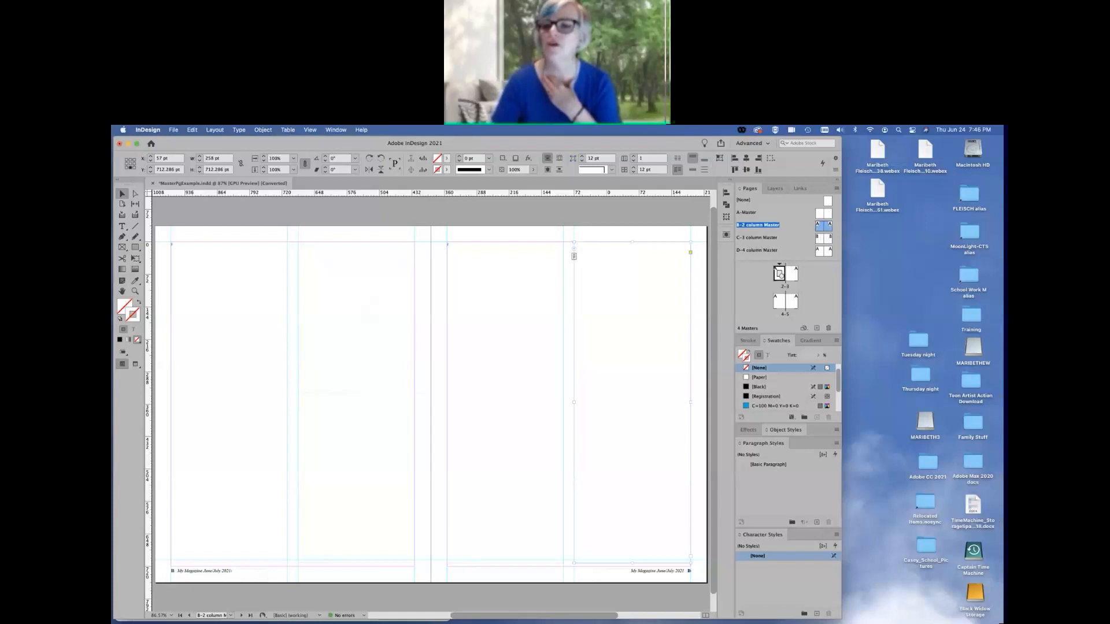
{"action": "left_click_drag", "start_coordinate": [780, 275], "coordinate": [781, 275]}
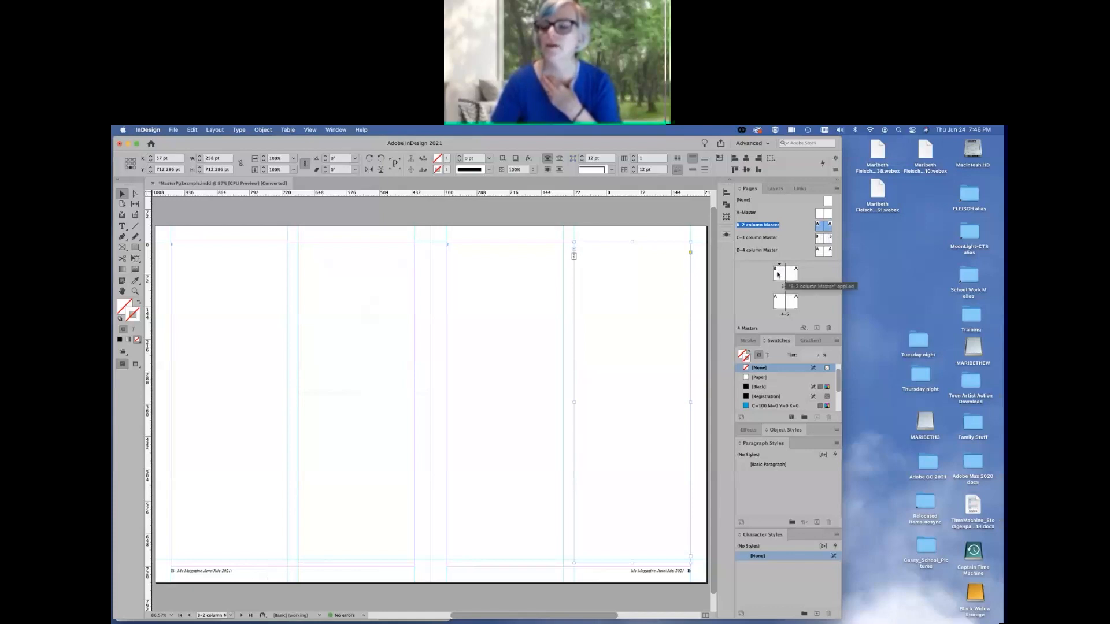
{"action": "double_click", "coordinate": [784, 287]}
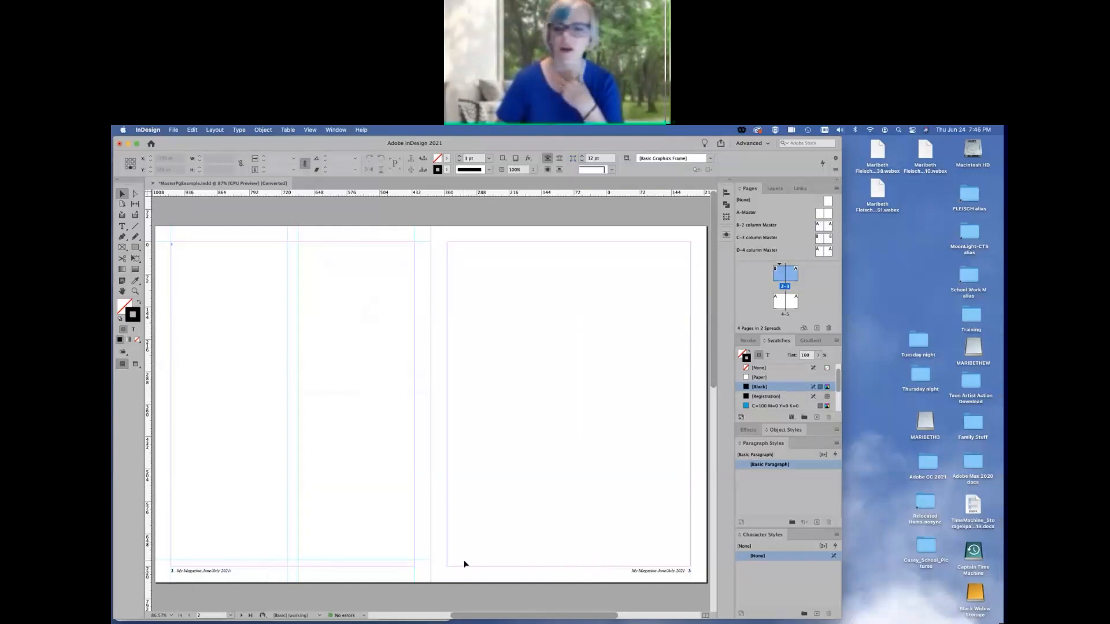
- Revisit the B-2 column Master, then open the C-3 column Master and examine its column frames and folios on both pages
{"action": "double_click", "coordinate": [752, 226]}
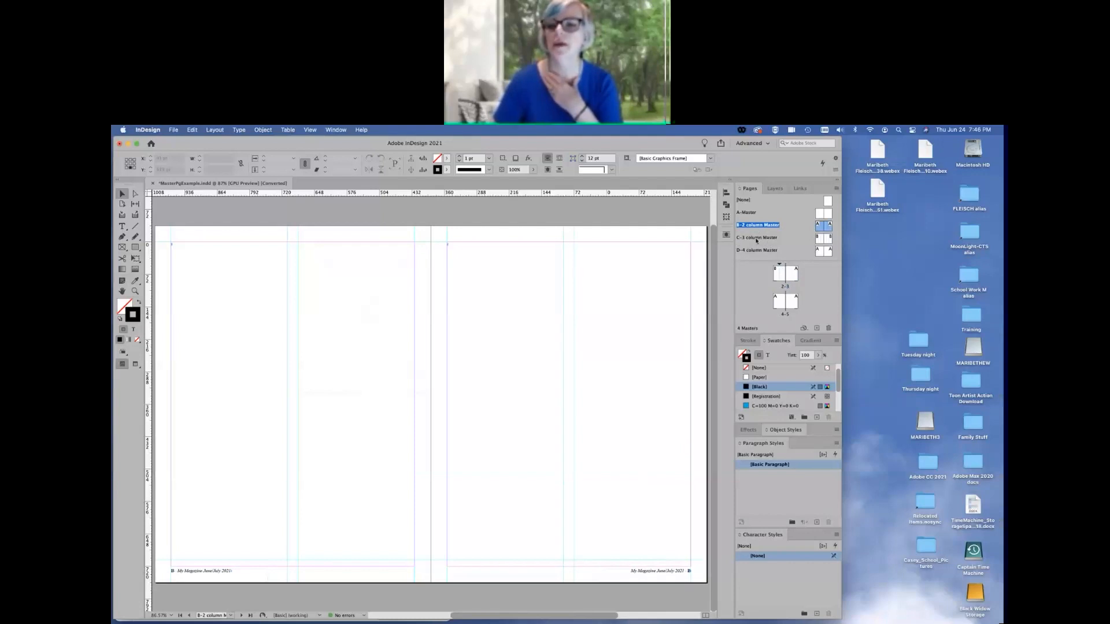
{"action": "double_click", "coordinate": [756, 239]}
{"action": "left_click", "coordinate": [219, 271]}
{"action": "left_click_drag", "start_coordinate": [296, 277], "coordinate": [632, 322]}
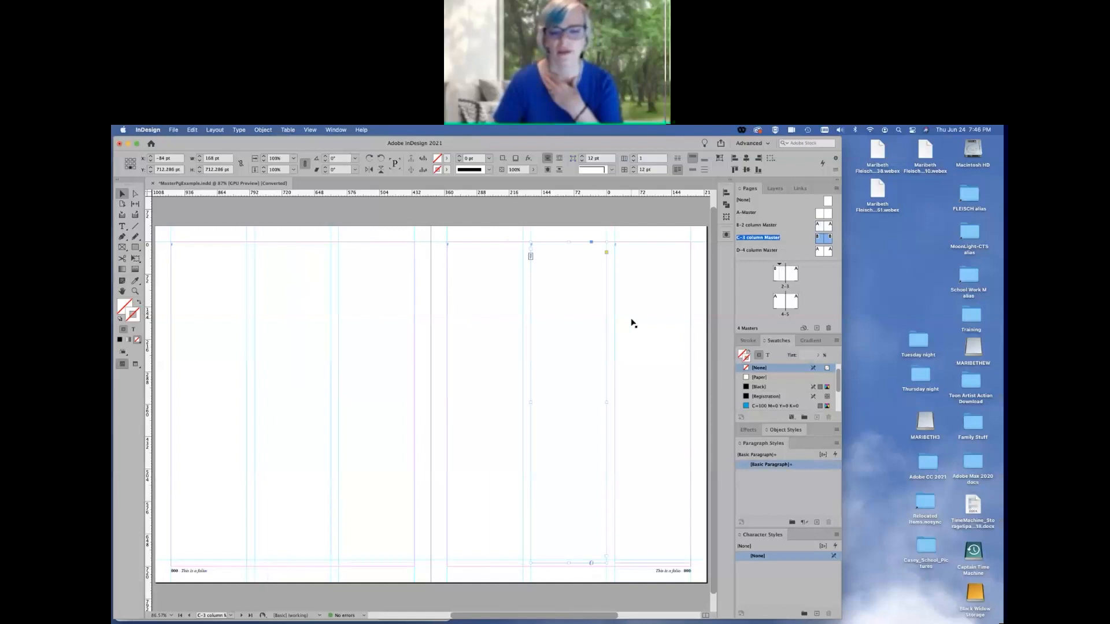
{"action": "left_click", "coordinate": [217, 323]}
{"action": "left_click", "coordinate": [285, 326]}
{"action": "left_click", "coordinate": [359, 337]}
{"action": "left_click", "coordinate": [496, 399]}
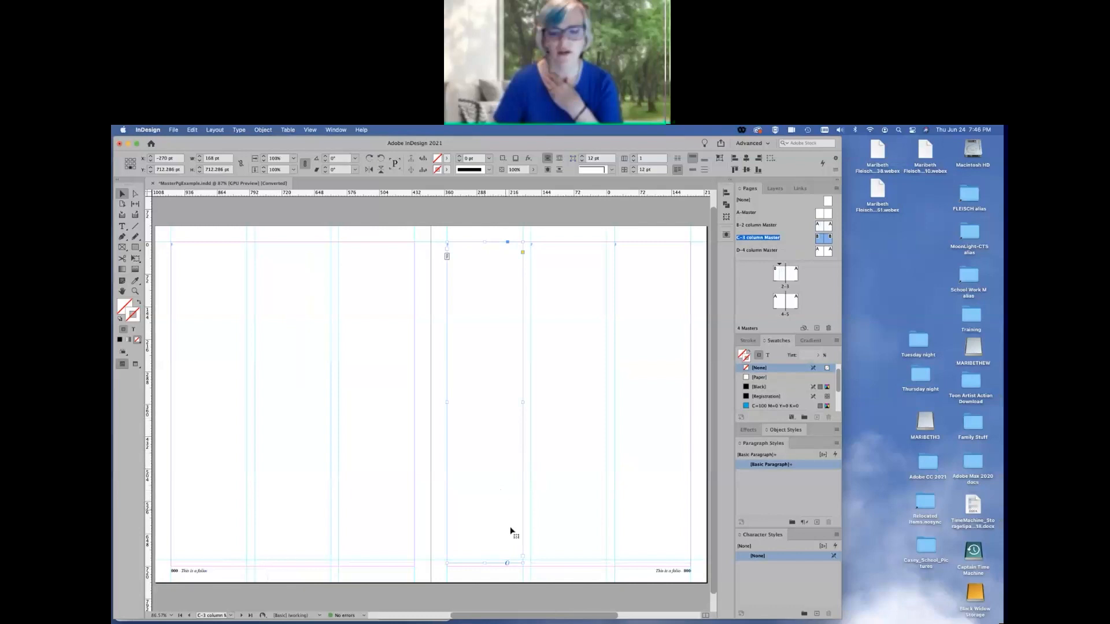
{"action": "left_click", "coordinate": [523, 558]}
{"action": "left_click", "coordinate": [570, 350]}
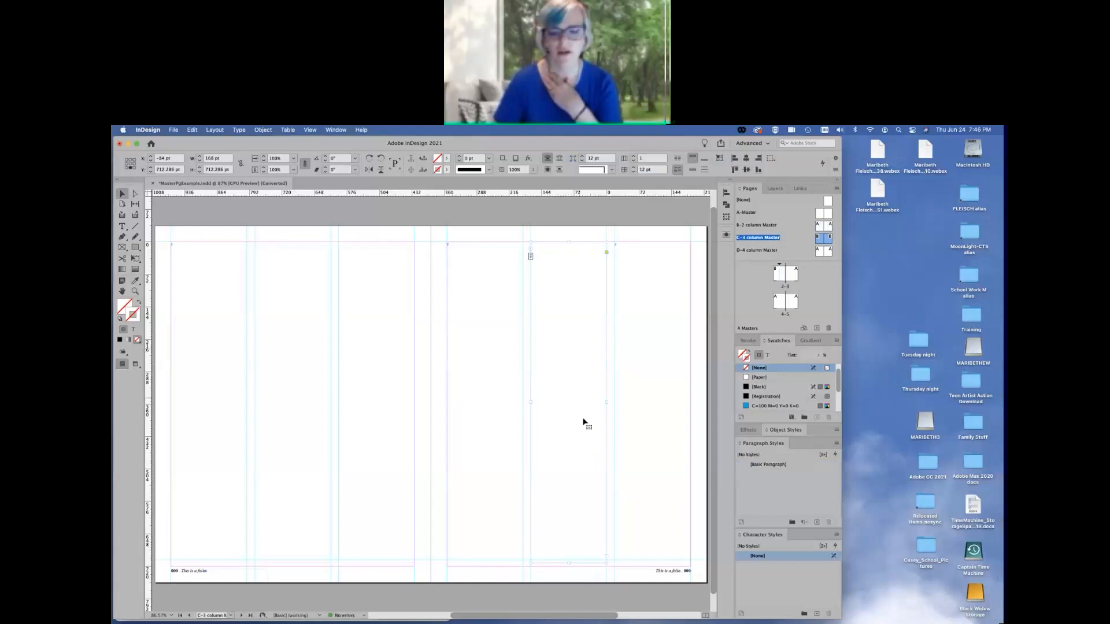
{"action": "left_click", "coordinate": [606, 556]}
{"action": "left_click", "coordinate": [658, 301]}
{"action": "left_click", "coordinate": [497, 577]}
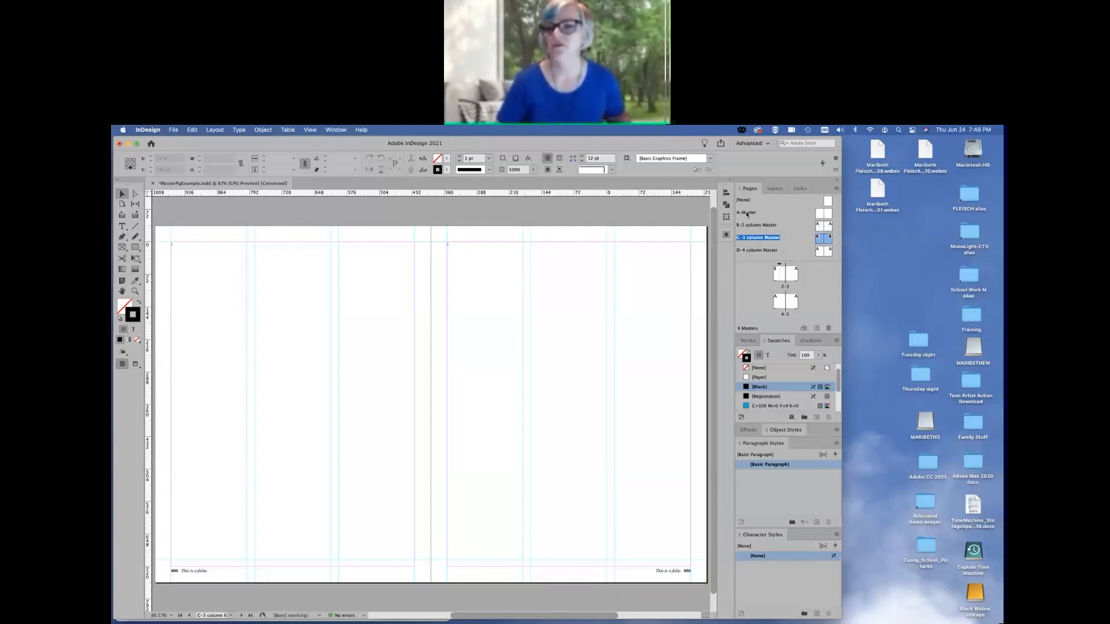
- Try applying the A-Master directly onto the C-3 column Master, and undo it
{"action": "left_click_drag", "start_coordinate": [747, 215], "coordinate": [774, 239]}
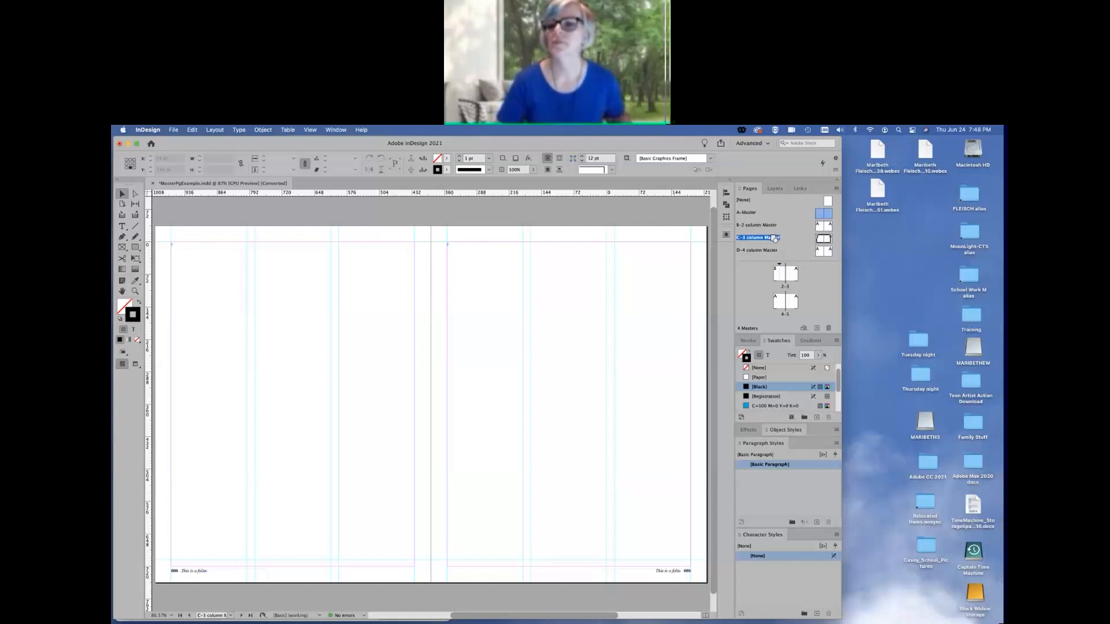
{"action": "left_click_drag", "start_coordinate": [775, 238], "coordinate": [777, 241]}
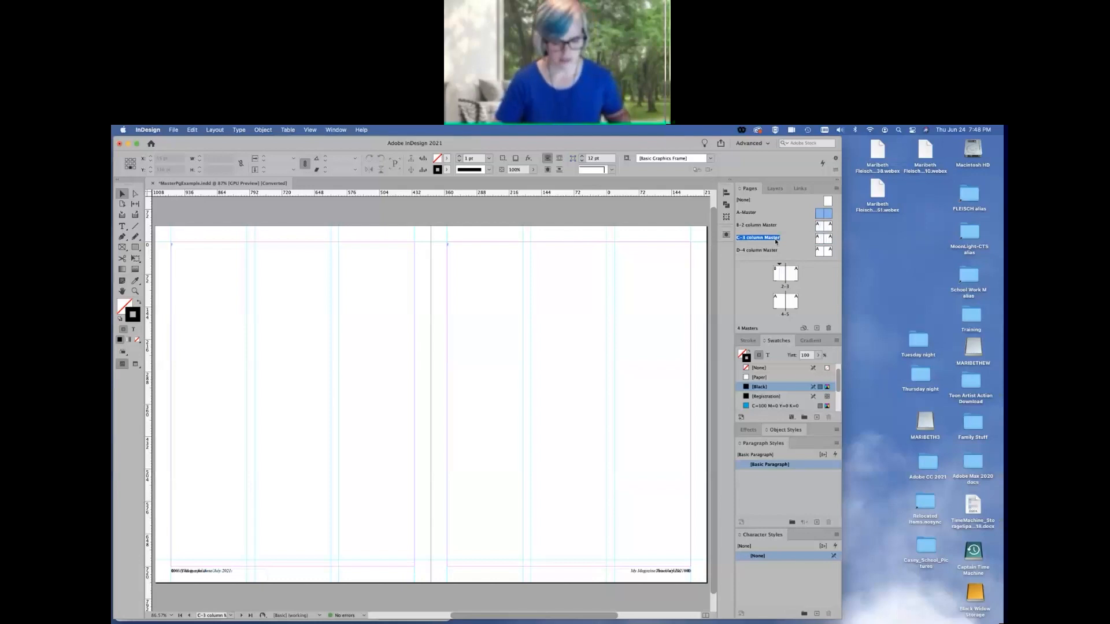
{"action": "key", "text": "super+z"}
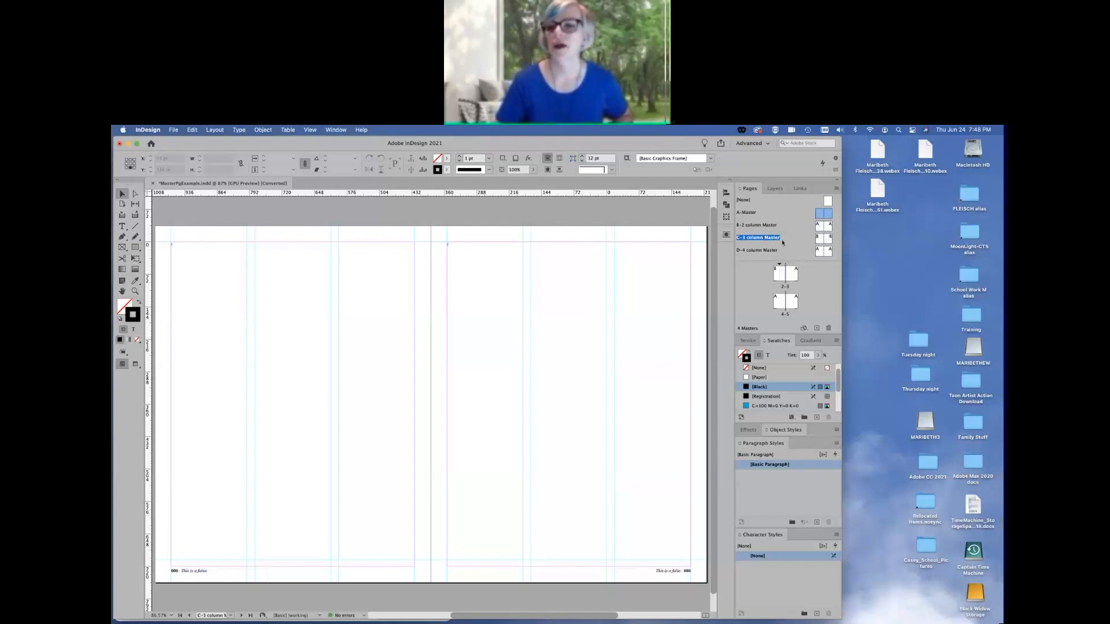
- Change the C-3 column Master's options so that it is based on A-Master
{"action": "left_click", "coordinate": [836, 190]}
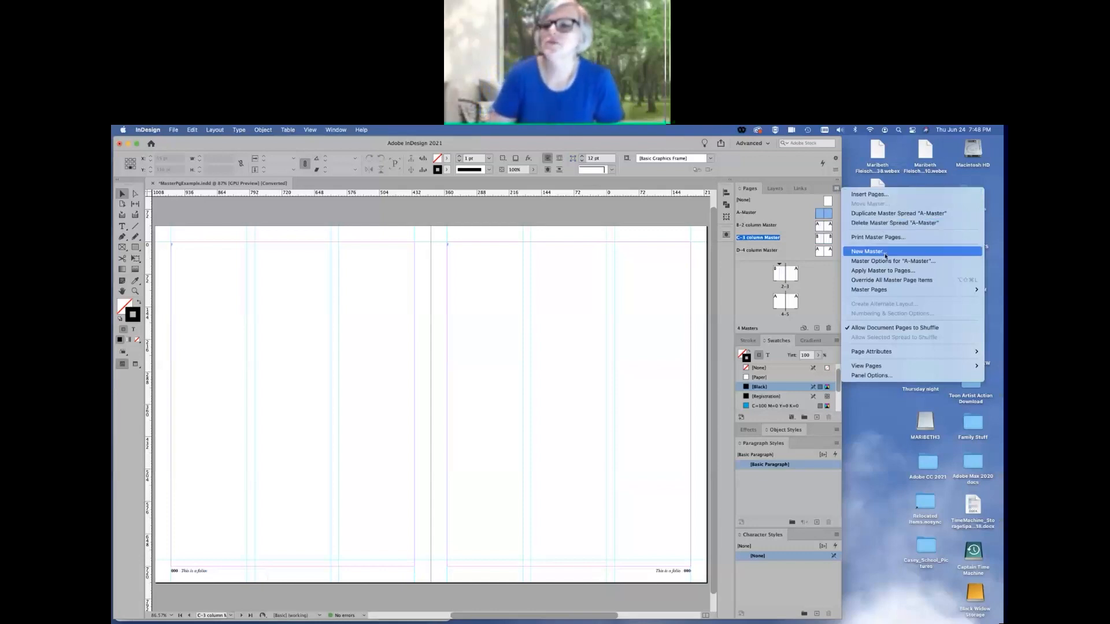
{"action": "mouse_move", "coordinate": [884, 293]}
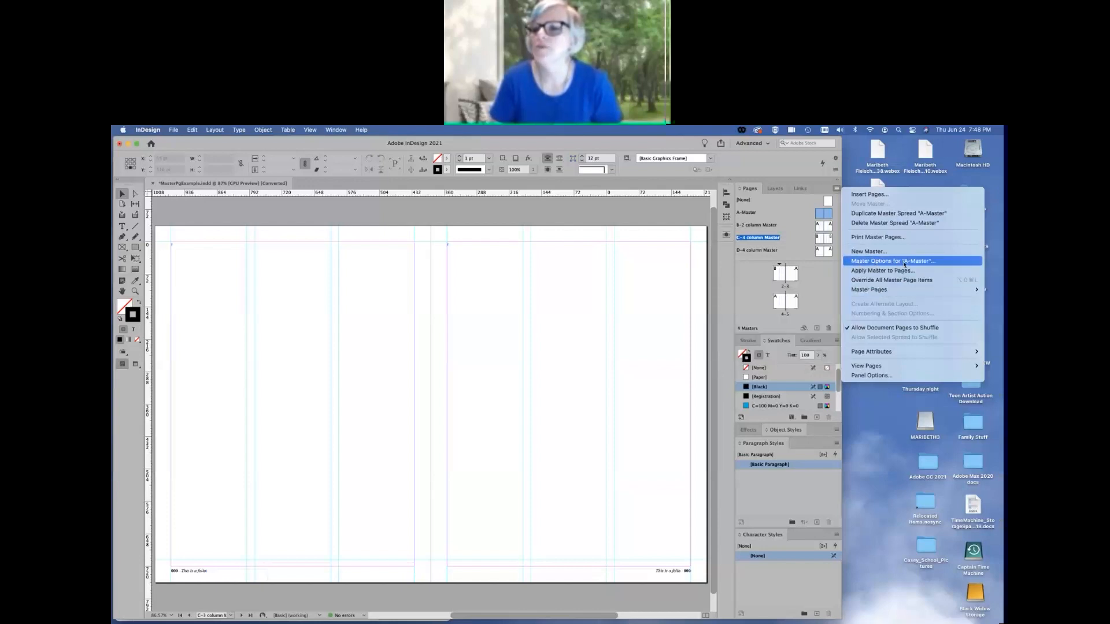
{"action": "left_click", "coordinate": [751, 258]}
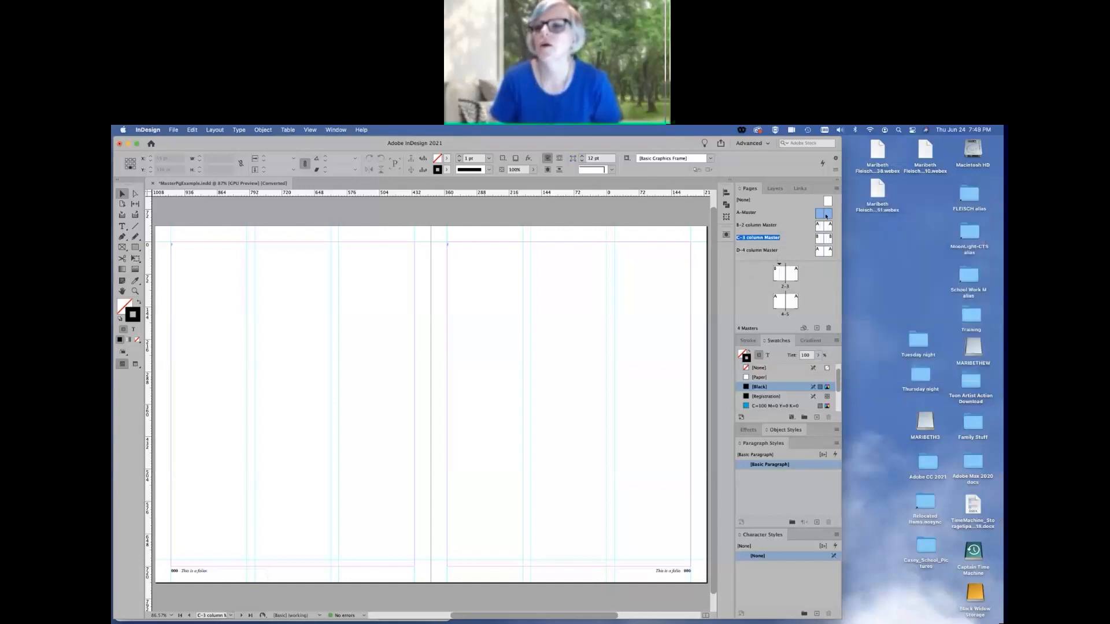
{"action": "left_click", "coordinate": [755, 239]}
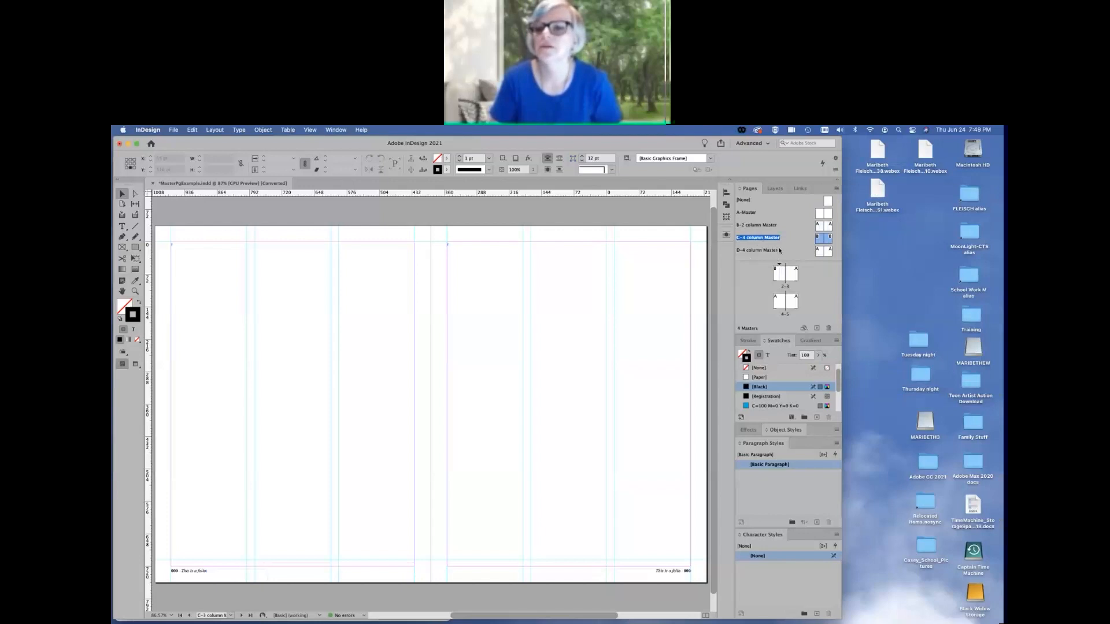
{"action": "left_click", "coordinate": [837, 189]}
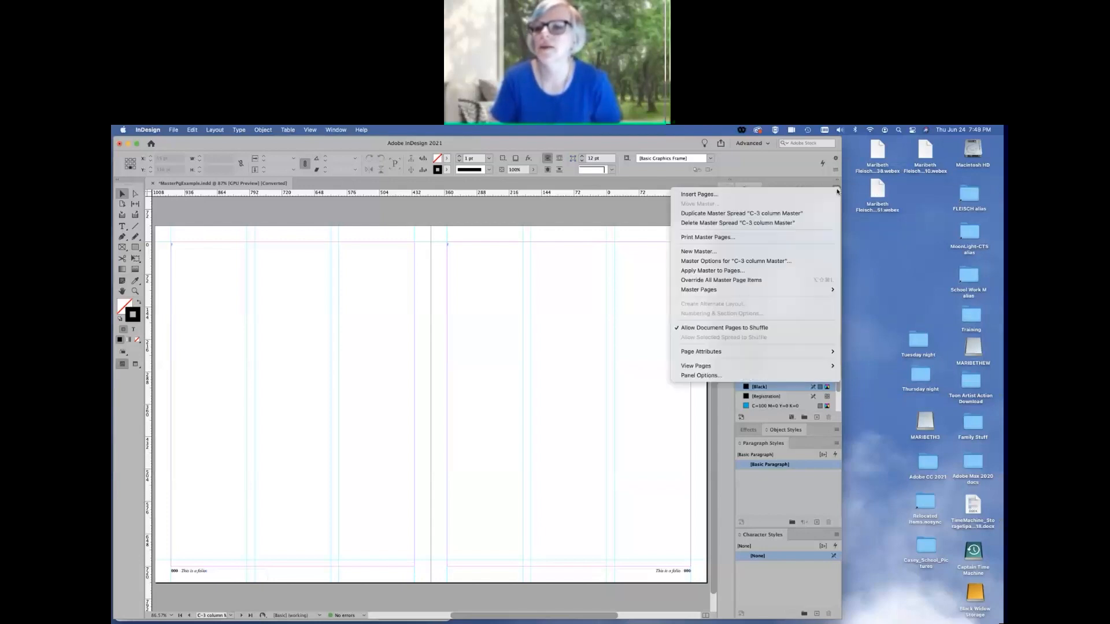
{"action": "left_click", "coordinate": [792, 260]}
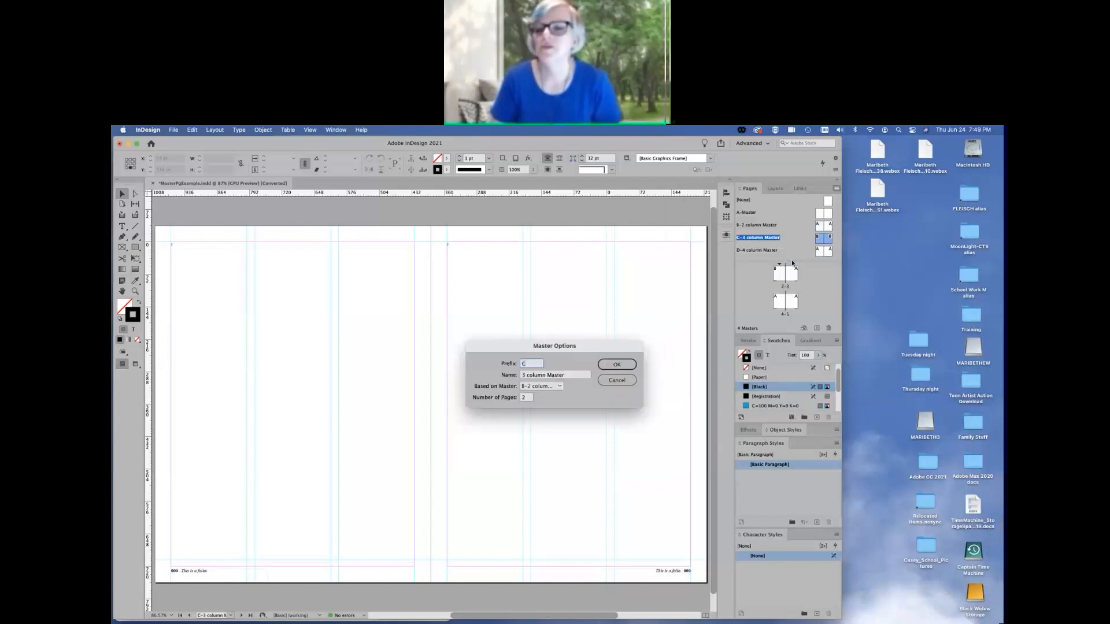
{"action": "left_click", "coordinate": [547, 387]}
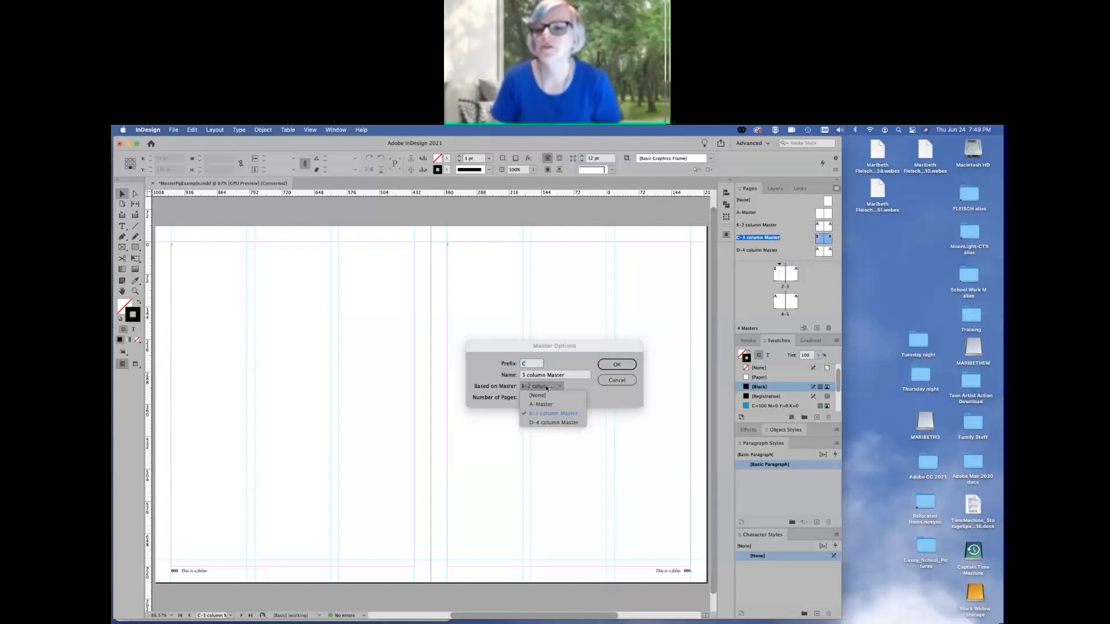
{"action": "left_click", "coordinate": [546, 405]}
{"action": "left_click", "coordinate": [619, 365]}
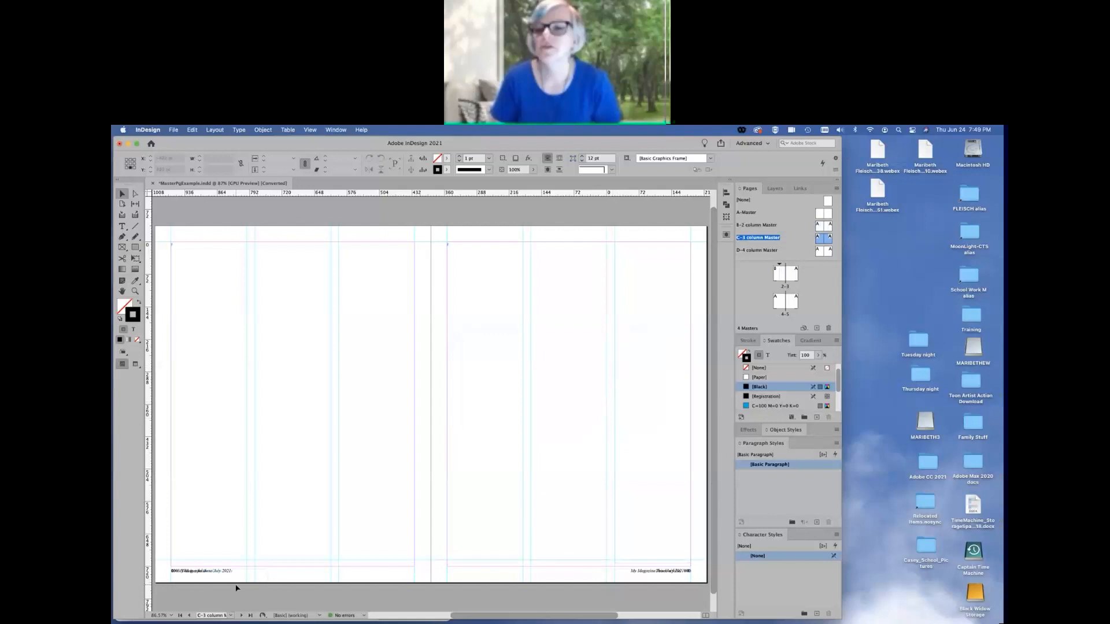
- Delete the old "This is a folio" frames from both pages of the C-3 column Master and check the inherited folios
{"action": "left_click", "coordinate": [196, 574]}
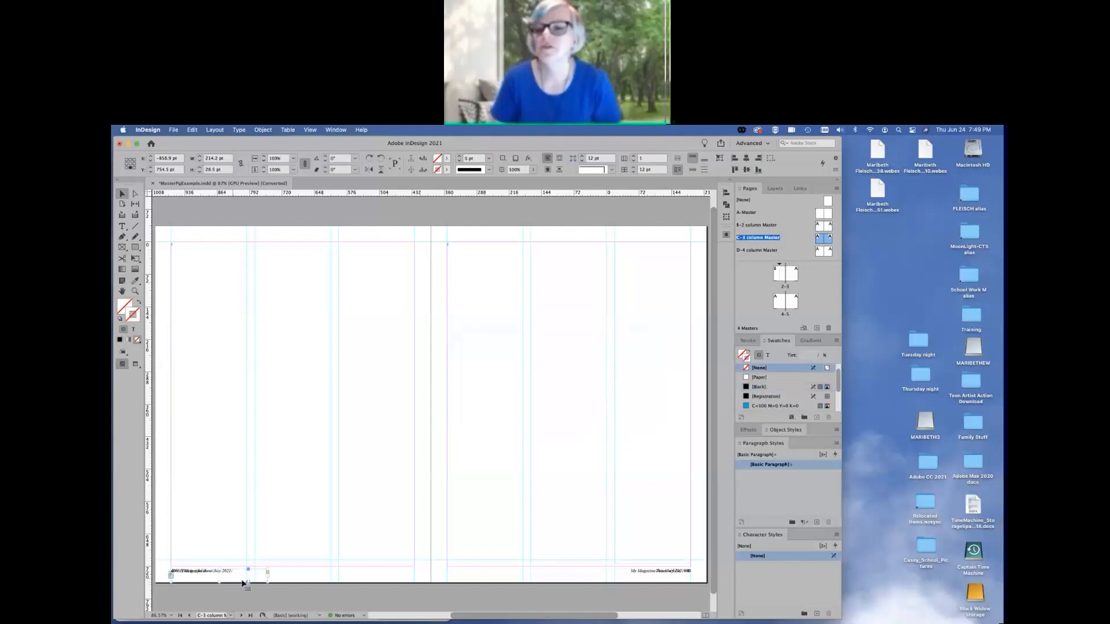
{"action": "left_click", "coordinate": [318, 584]}
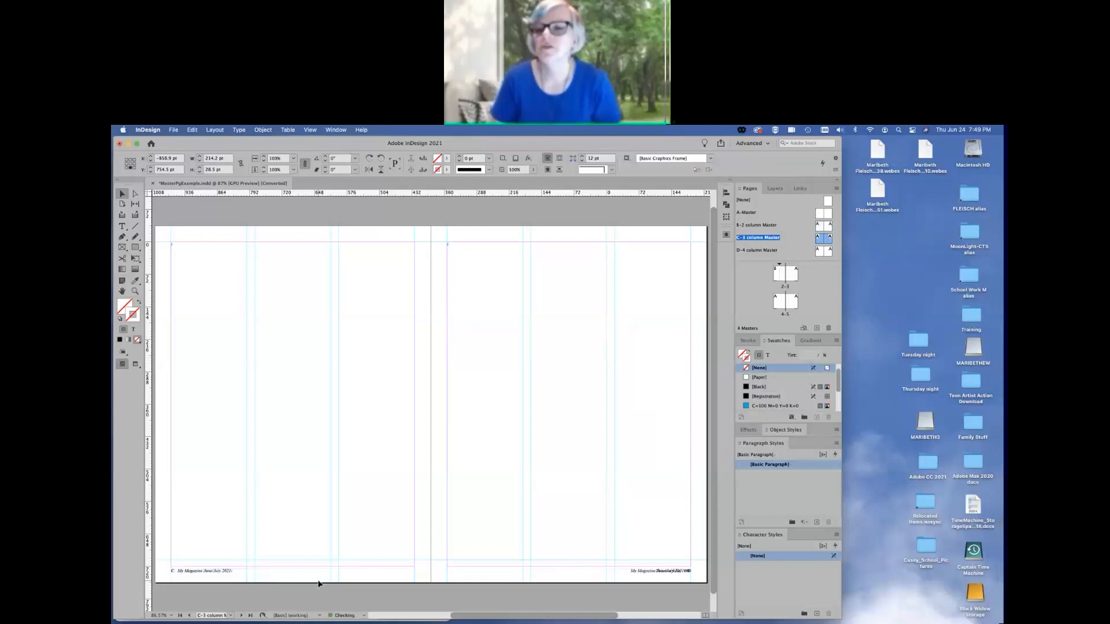
{"action": "key", "text": "Delete"}
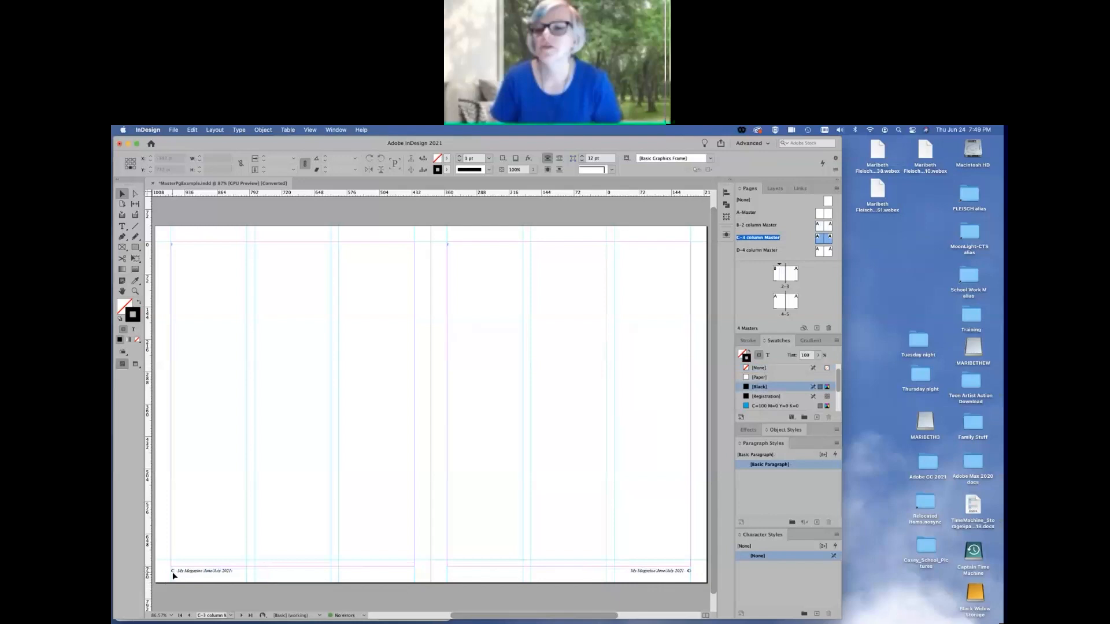
{"action": "scroll", "coordinate": [681, 576], "scroll_direction": "left", "scroll_amount": 1}
{"action": "scroll", "coordinate": [666, 580], "scroll_direction": "right", "scroll_amount": 1}
{"action": "scroll", "coordinate": [666, 580], "scroll_direction": "right", "scroll_amount": 1}
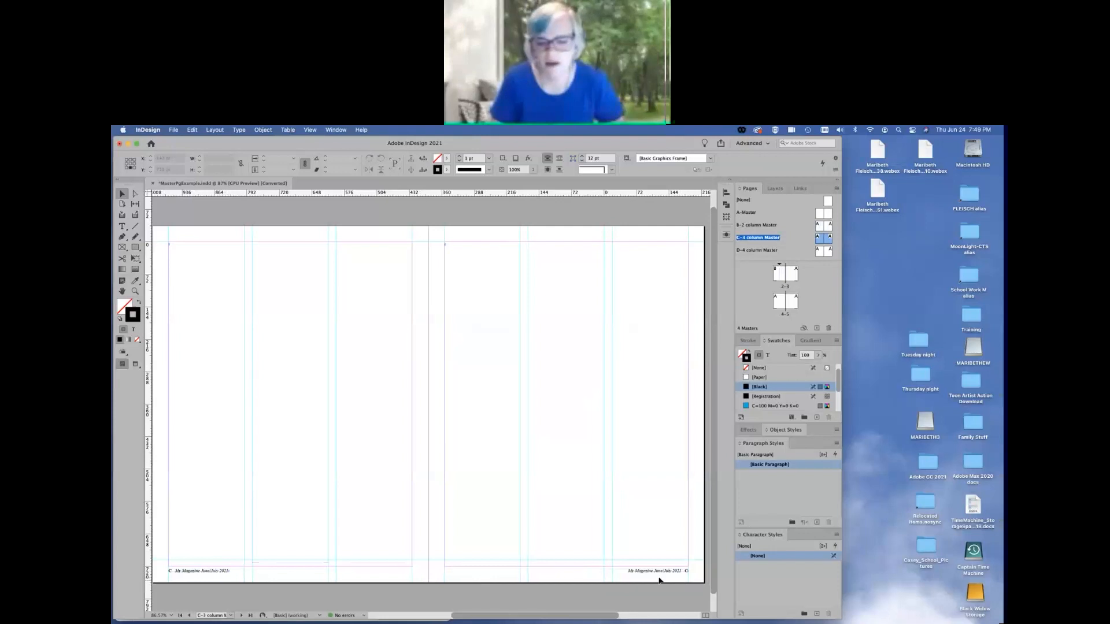
- Open the D-4 column Master and move the left page's four-column text frame about 36 pt up and to the right
{"action": "double_click", "coordinate": [755, 251]}
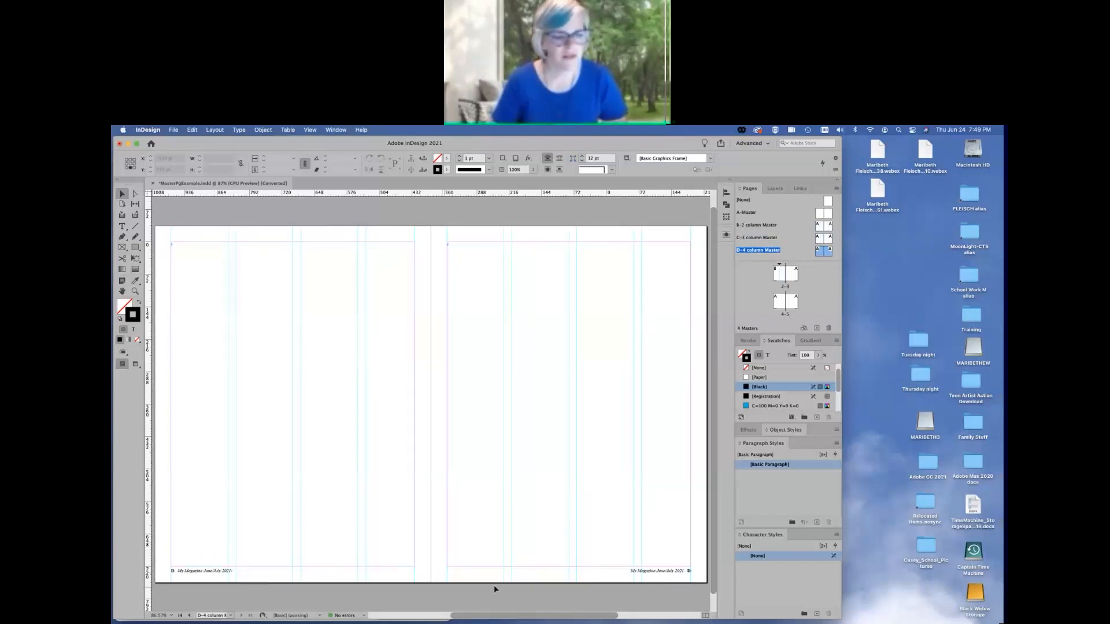
{"action": "left_click", "coordinate": [259, 361]}
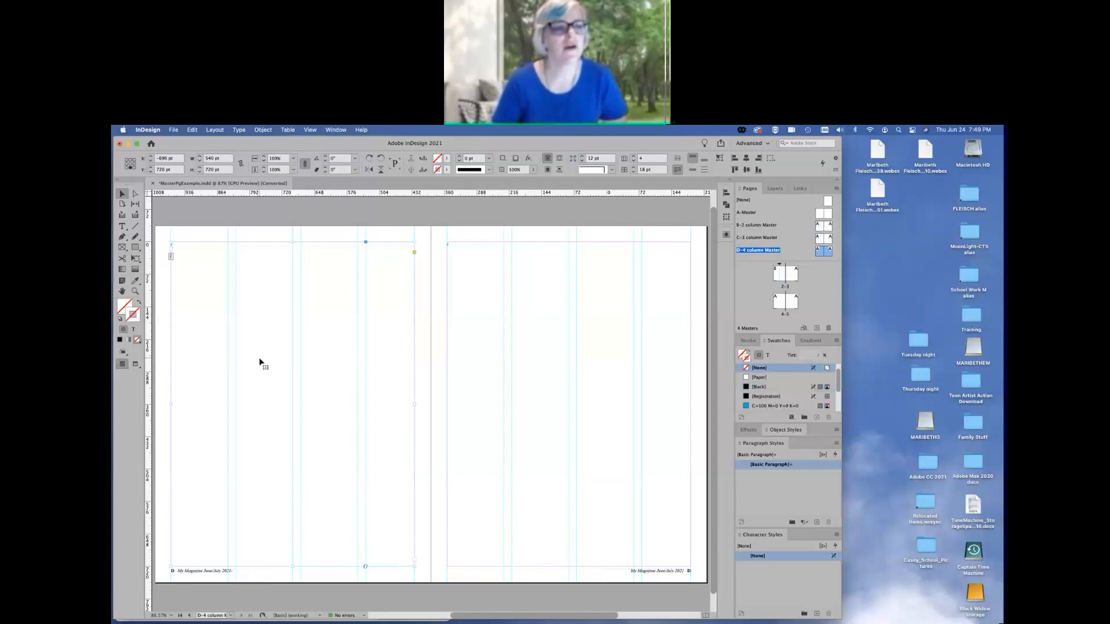
{"action": "left_click_drag", "start_coordinate": [259, 361], "coordinate": [278, 346]}
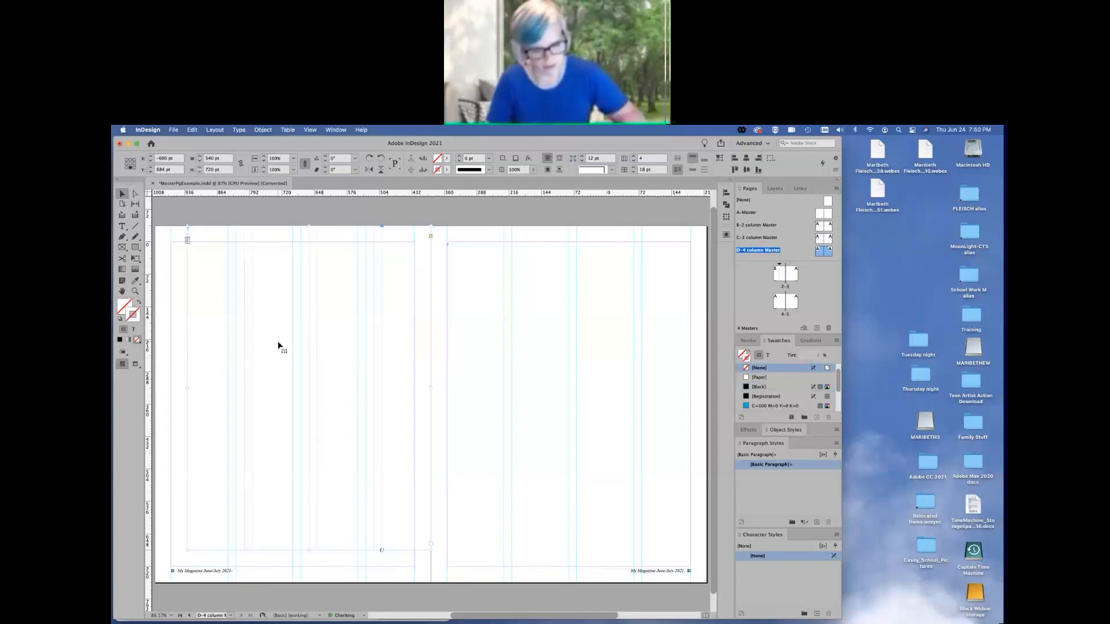
- Undo the left frame's last move and delete the four-column text frame on the right page of the D-4 column Master
{"action": "key", "text": "super+z"}
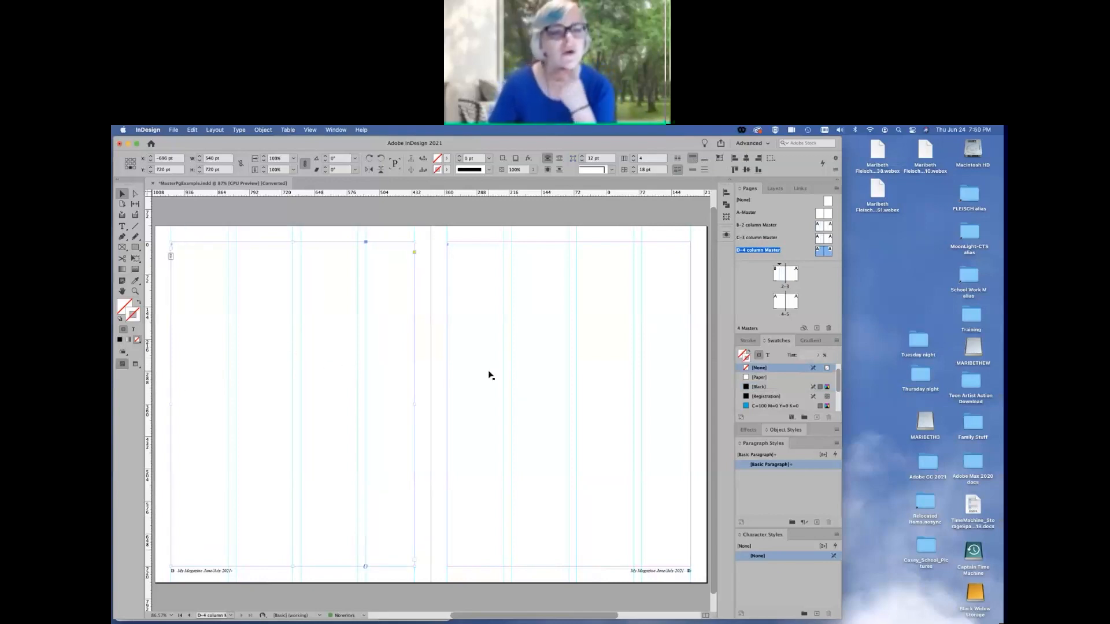
{"action": "left_click", "coordinate": [486, 353]}
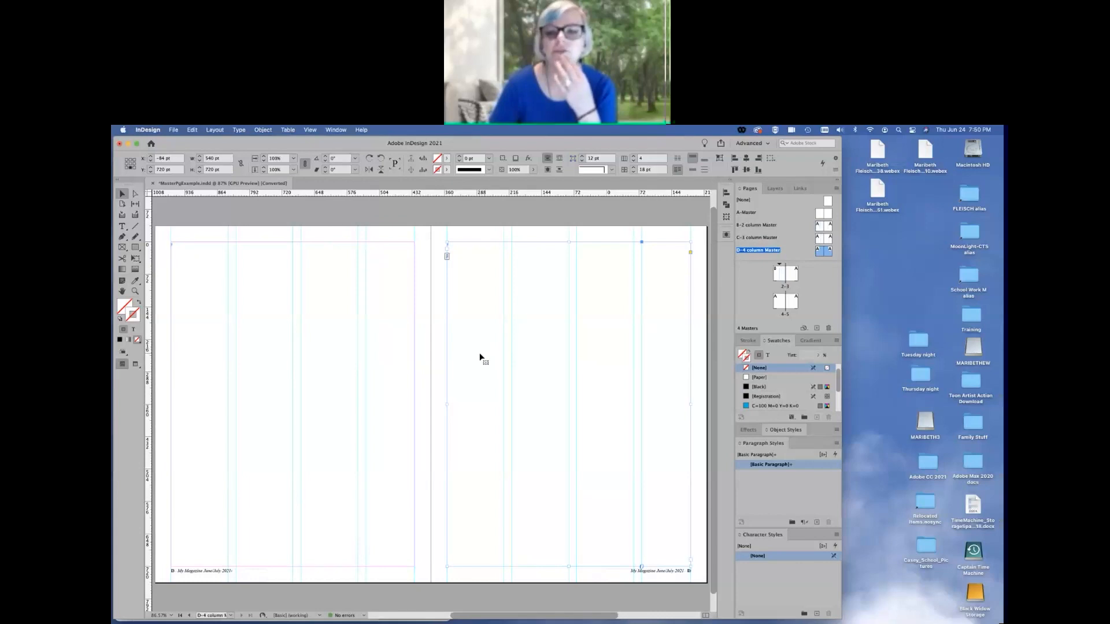
{"action": "left_click_drag", "start_coordinate": [480, 355], "coordinate": [501, 356]}
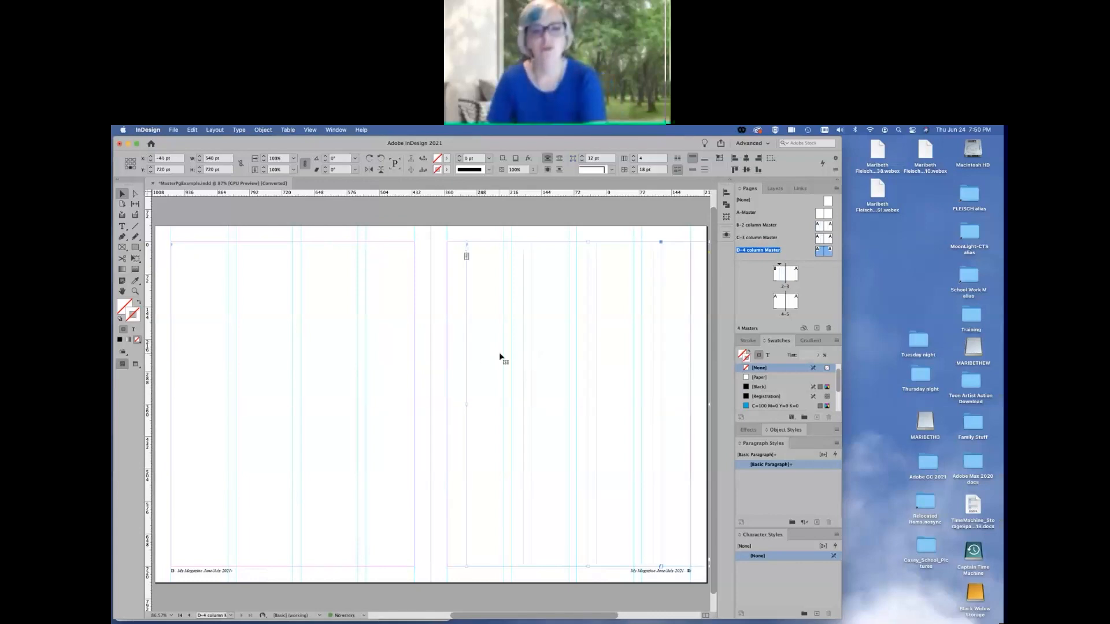
{"action": "key", "text": "Delete"}
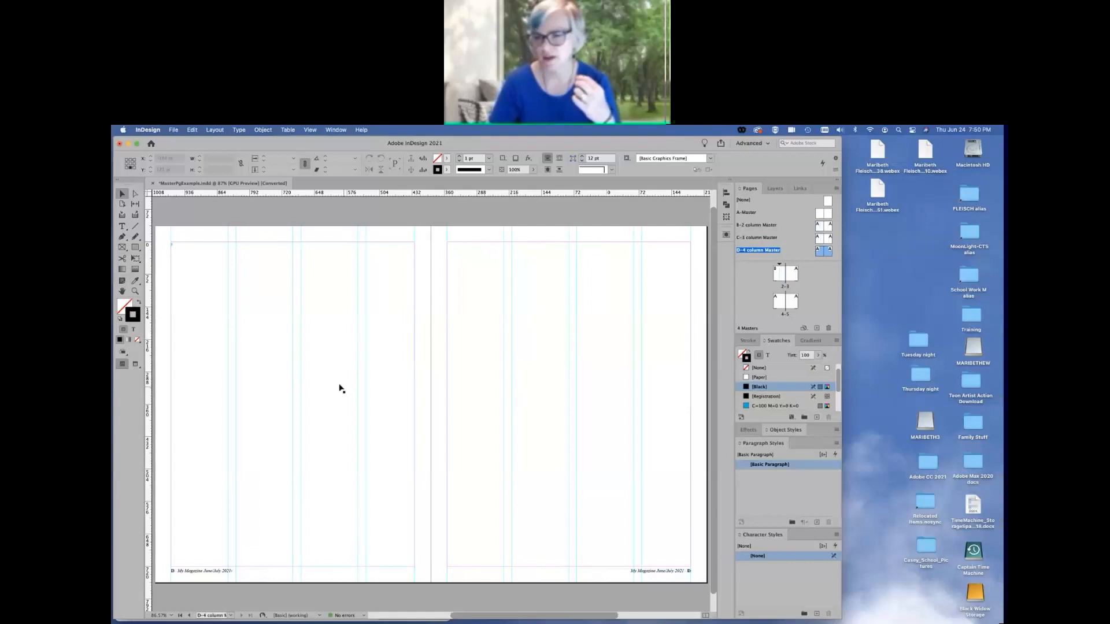
- Draw a new 540 by 720 pt text frame filling the margins of the right page of the D-4 column Master
{"action": "left_click", "coordinate": [259, 326]}
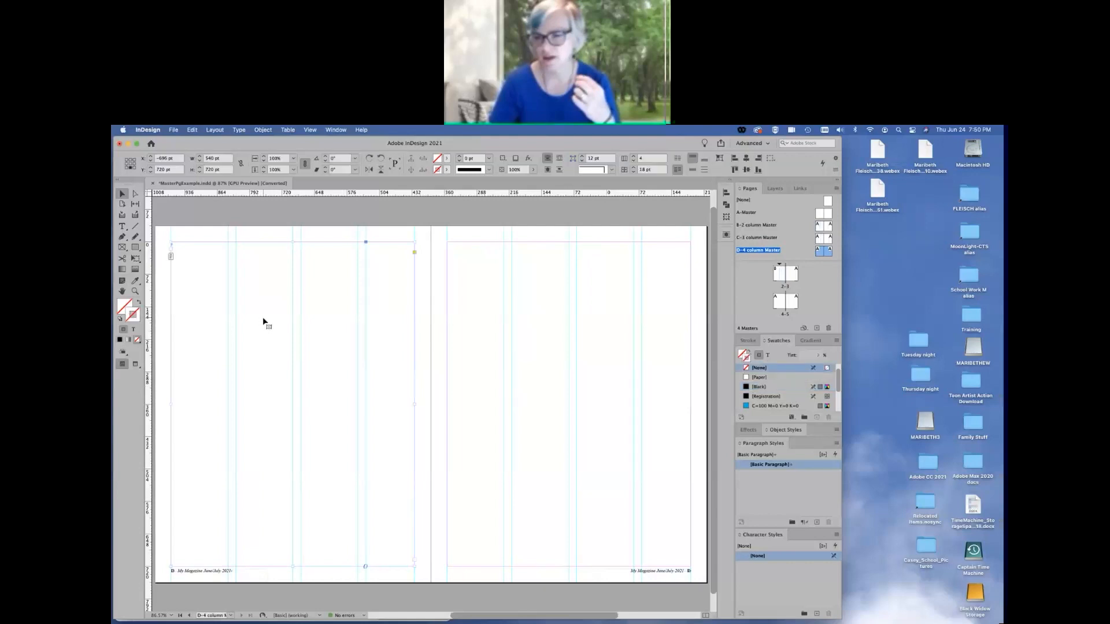
{"action": "mouse_move", "coordinate": [262, 317]}
{"action": "left_mouse_down"}
{"action": "mouse_move", "coordinate": [342, 334]}
{"action": "mouse_move", "coordinate": [250, 312]}
{"action": "mouse_move", "coordinate": [257, 280]}
{"action": "mouse_move", "coordinate": [260, 300]}
{"action": "mouse_move", "coordinate": [239, 292]}
{"action": "mouse_move", "coordinate": [267, 323]}
{"action": "left_mouse_up"}
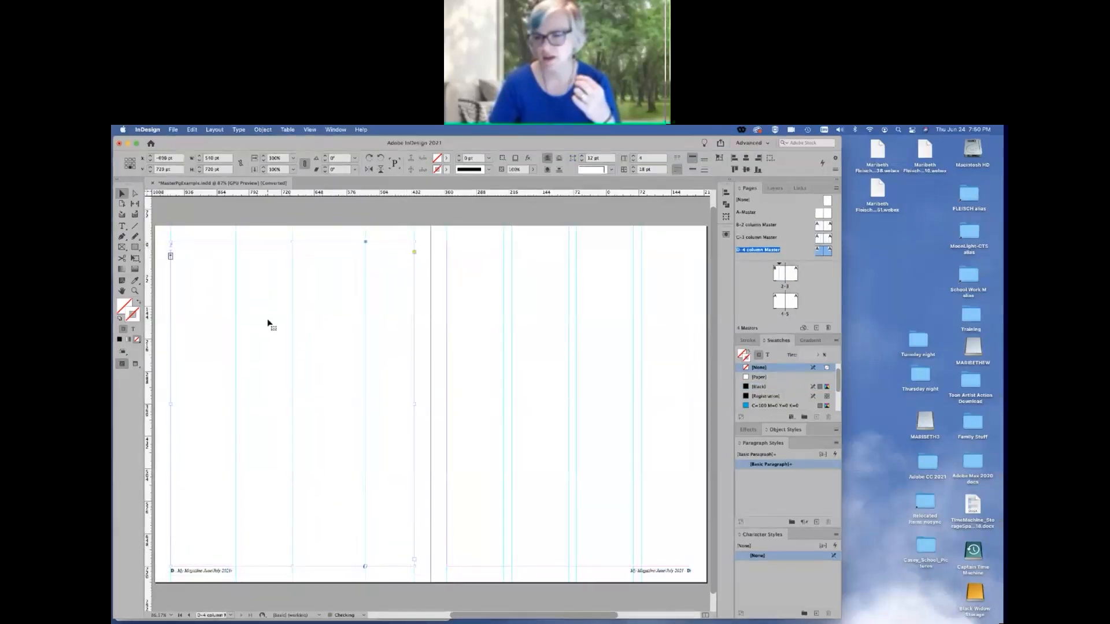
{"action": "left_click", "coordinate": [556, 388]}
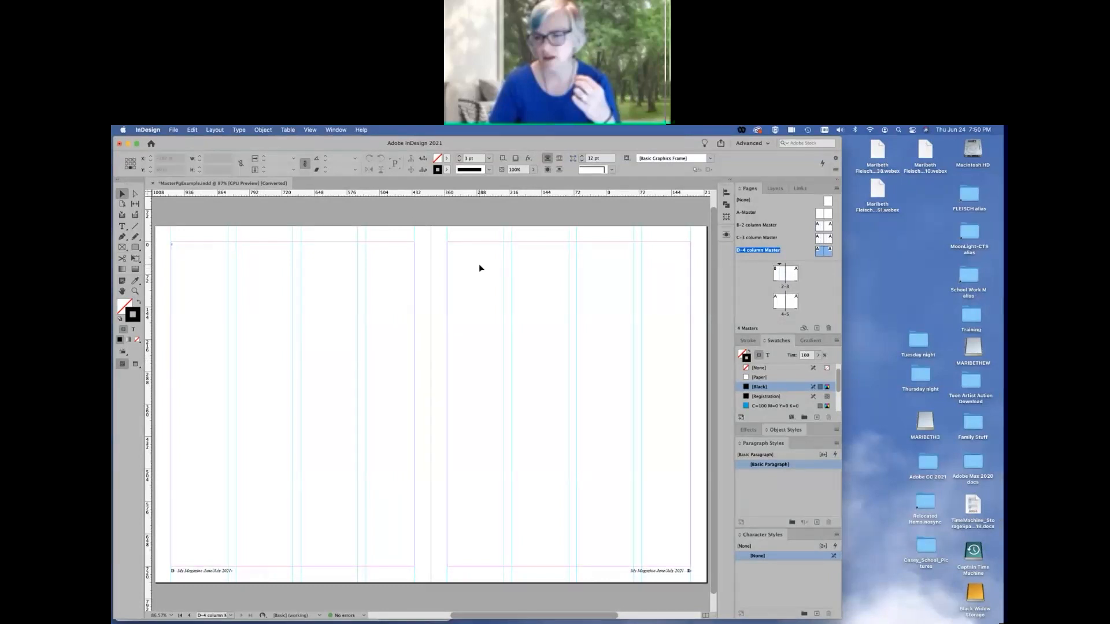
{"action": "left_click", "coordinate": [122, 226]}
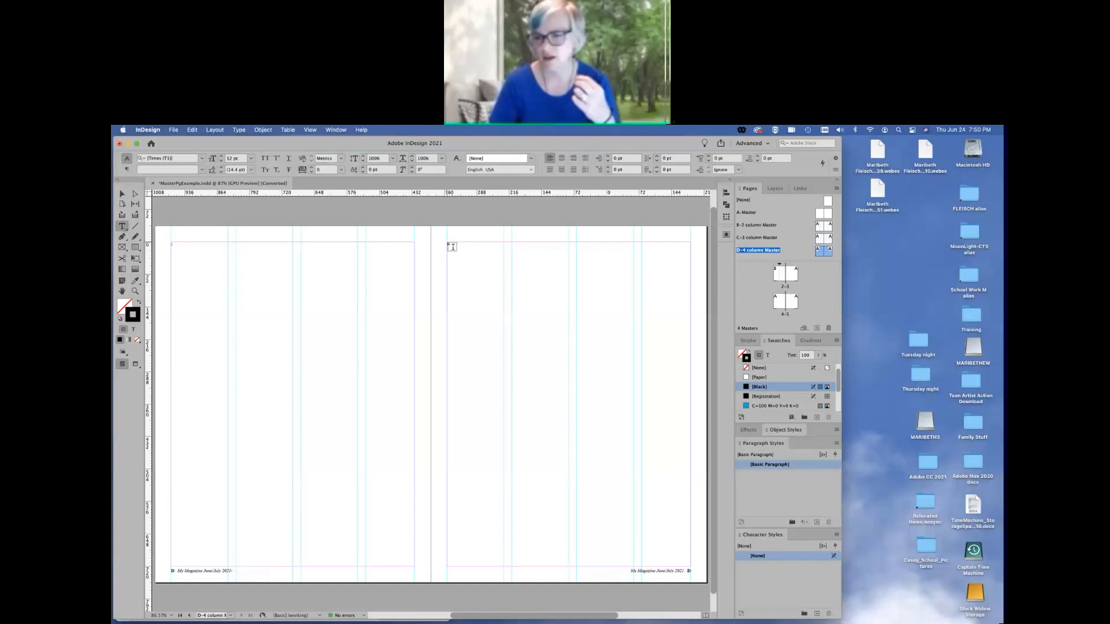
{"action": "left_click_drag", "start_coordinate": [452, 247], "coordinate": [691, 569]}
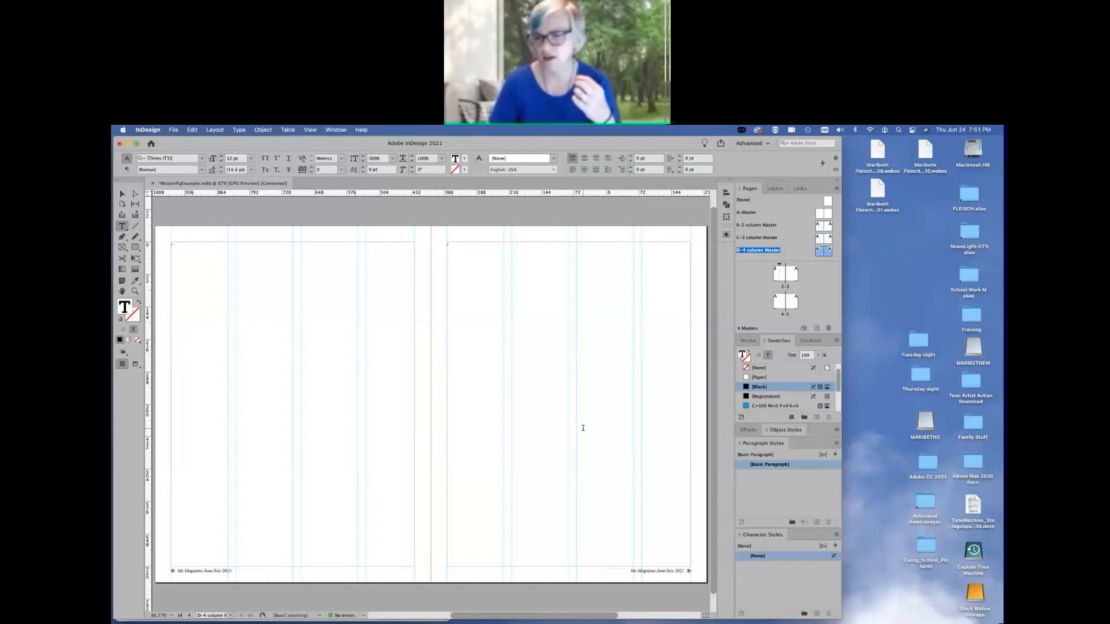
- Set the new right-page text frame's options to 4 columns with an 18 pt gutter
{"action": "left_click", "coordinate": [122, 195]}
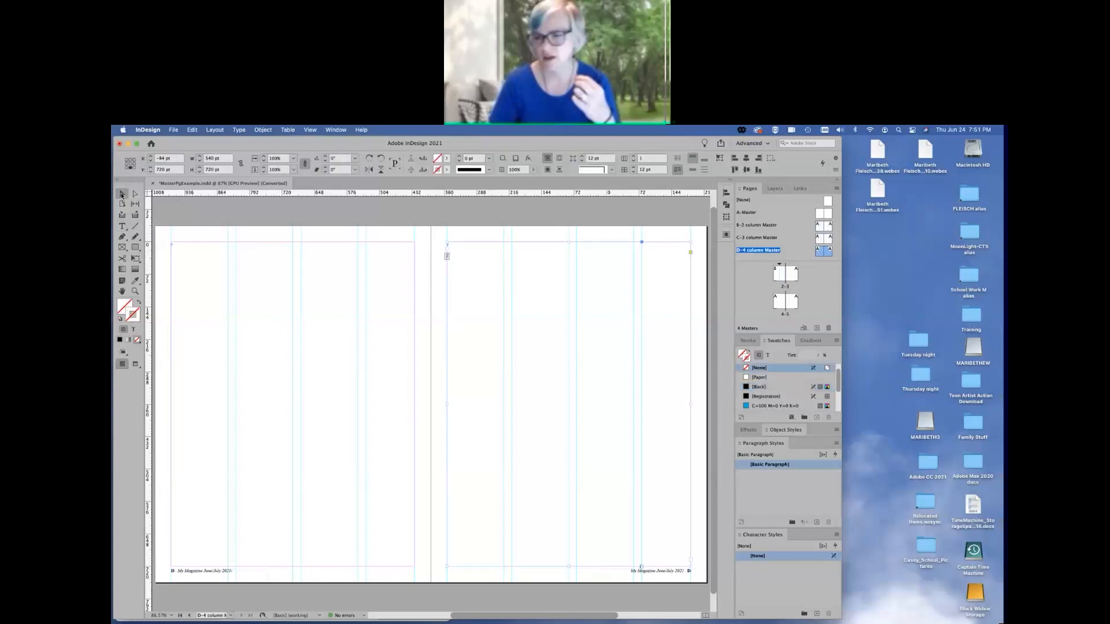
{"action": "left_click", "coordinate": [262, 130]}
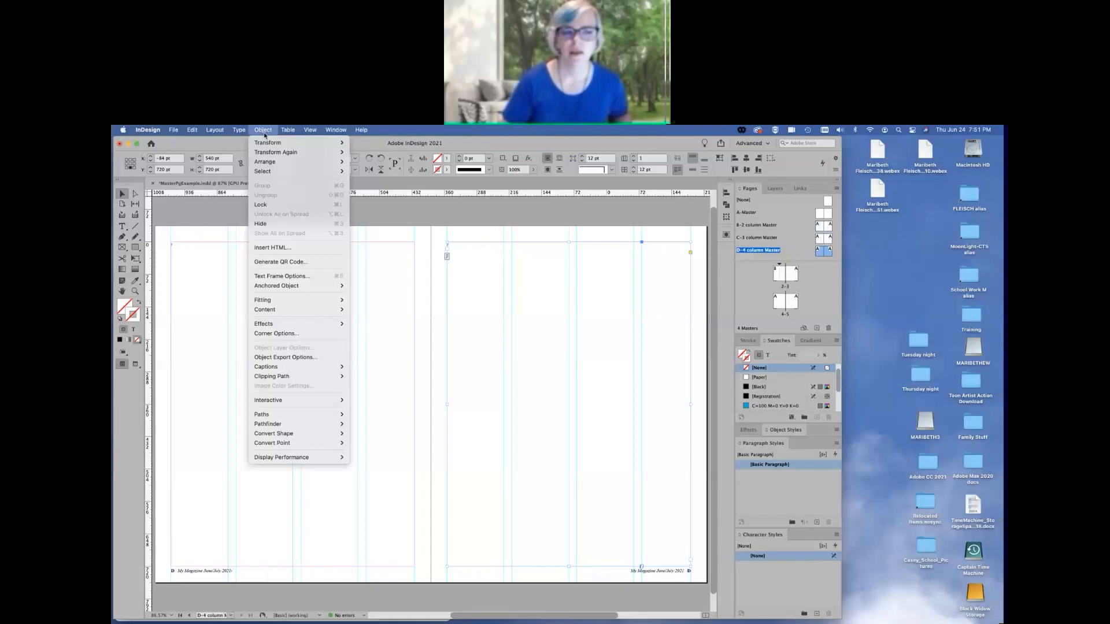
{"action": "left_click", "coordinate": [317, 277]}
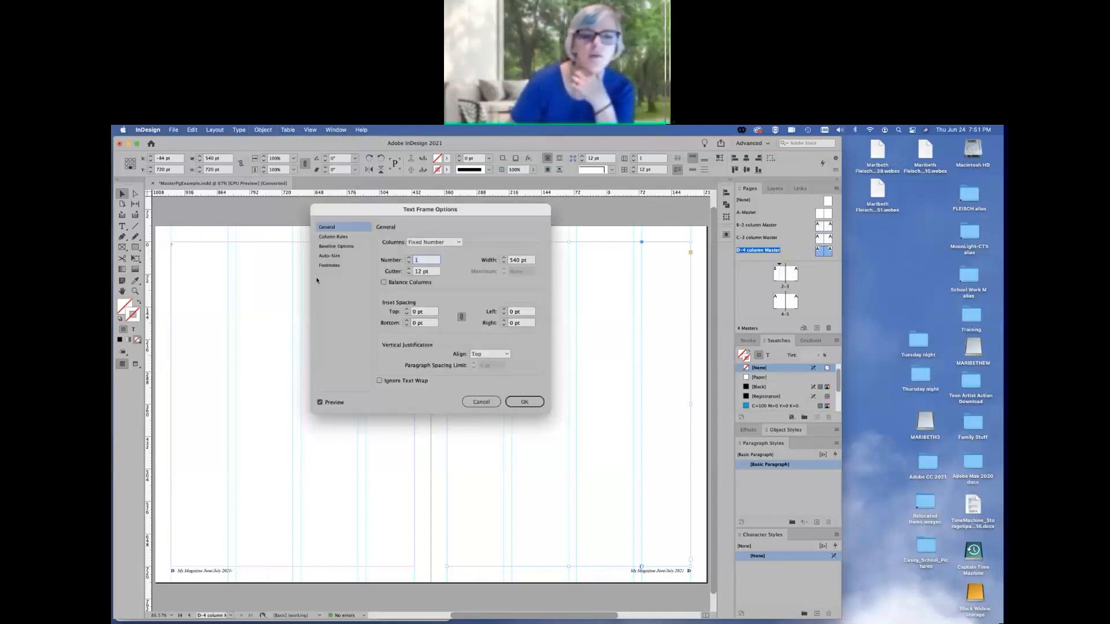
{"action": "left_click_drag", "start_coordinate": [508, 212], "coordinate": [388, 217]}
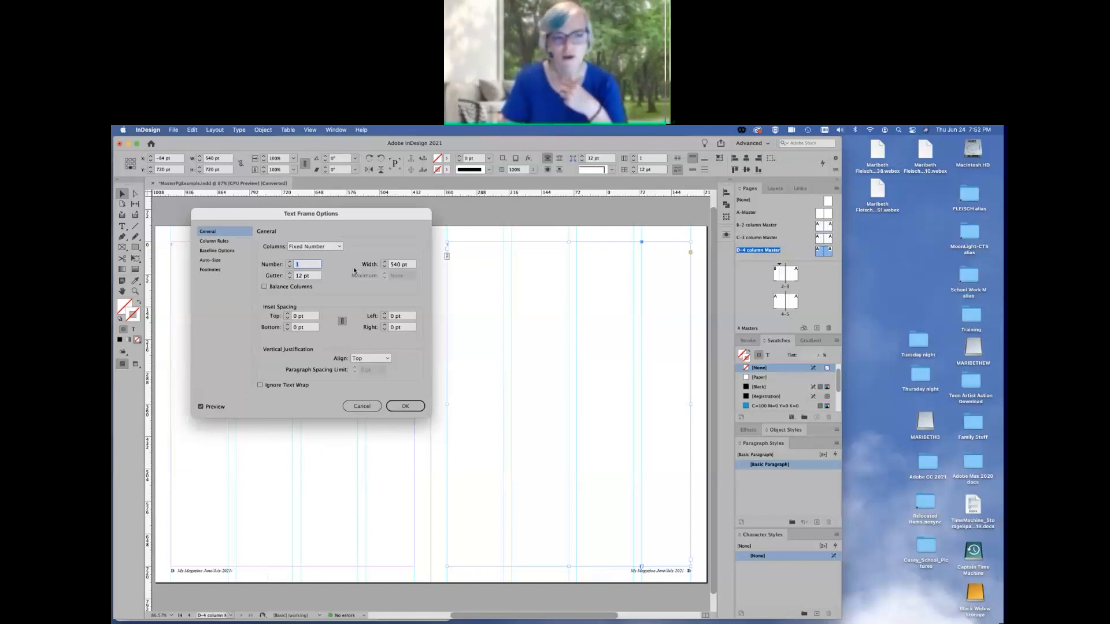
{"action": "left_click", "coordinate": [290, 261]}
{"action": "left_click", "coordinate": [290, 261]}
{"action": "left_click", "coordinate": [290, 262]}
{"action": "left_click", "coordinate": [290, 274]}
{"action": "left_click", "coordinate": [290, 274]}
{"action": "left_click", "coordinate": [290, 274]}
{"action": "left_click", "coordinate": [291, 274]}
{"action": "left_click", "coordinate": [290, 274]}
{"action": "left_click", "coordinate": [290, 274]}
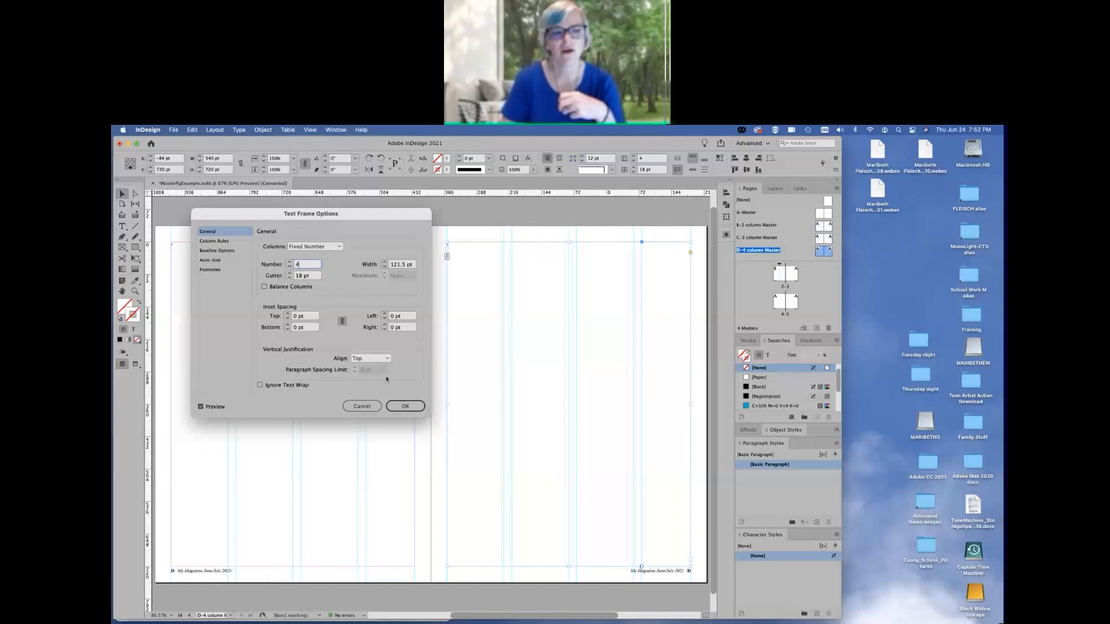
{"action": "left_click", "coordinate": [407, 407]}
{"action": "left_click", "coordinate": [412, 408]}
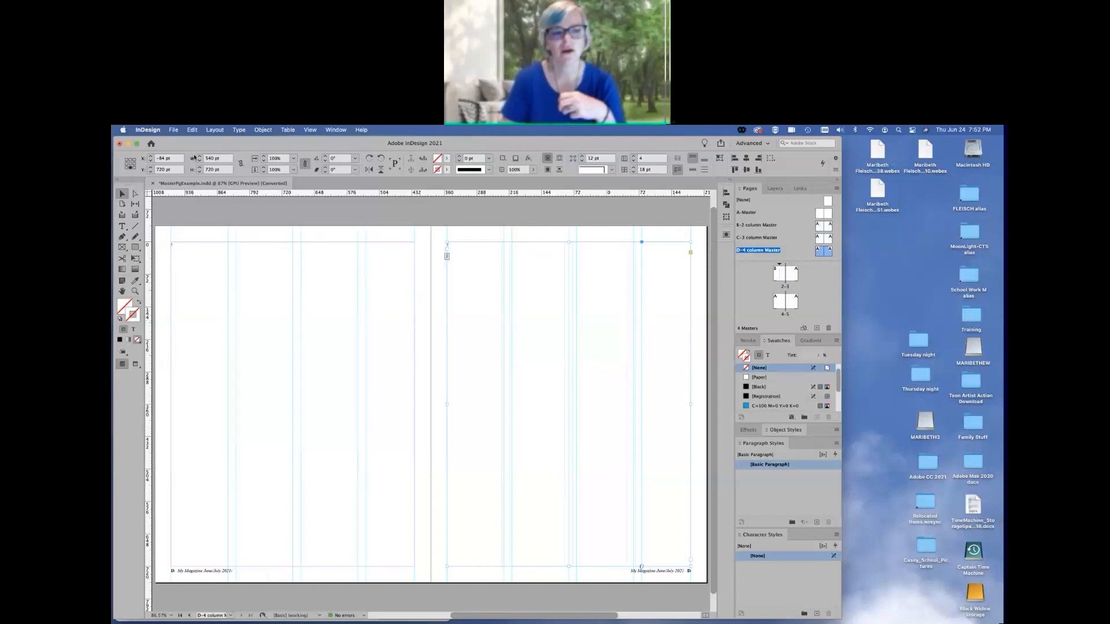
- Fill the right page's four-column text frame with placeholder text
{"action": "left_click", "coordinate": [240, 130]}
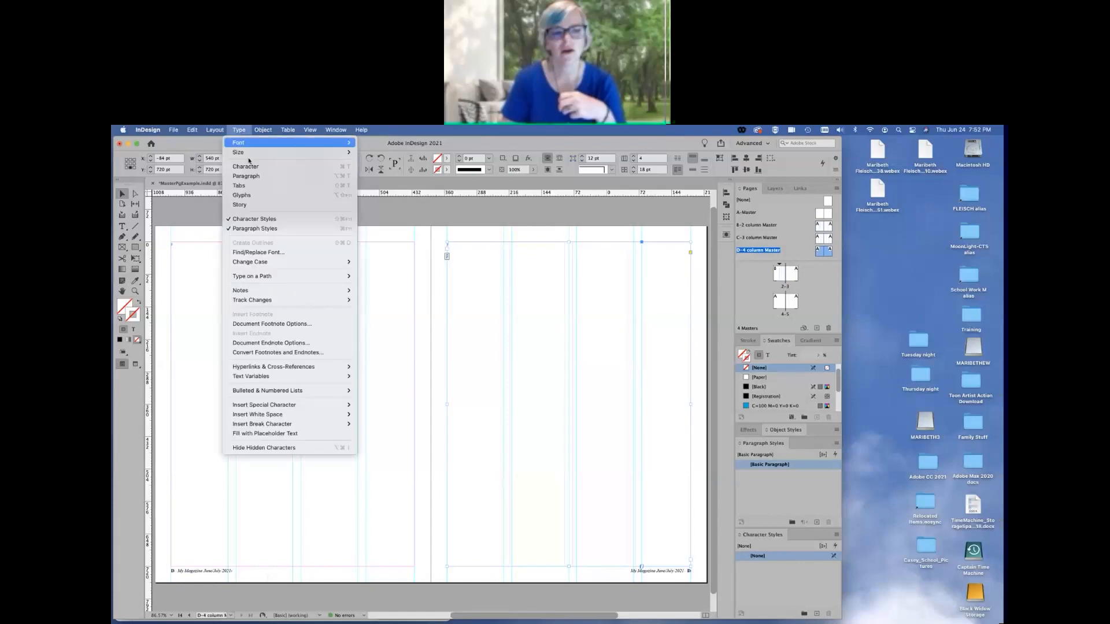
{"action": "left_click", "coordinate": [329, 434]}
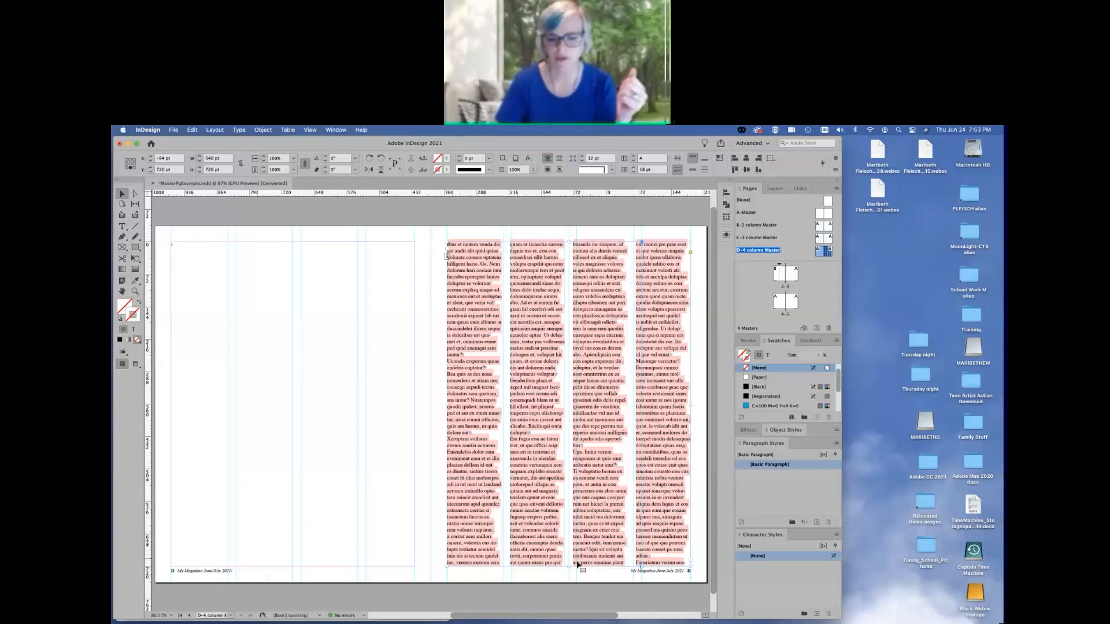
{"action": "mouse_move", "coordinate": [578, 562]}
{"action": "left_mouse_down"}
{"action": "mouse_move", "coordinate": [568, 438]}
{"action": "mouse_move", "coordinate": [568, 568]}
{"action": "left_mouse_up"}
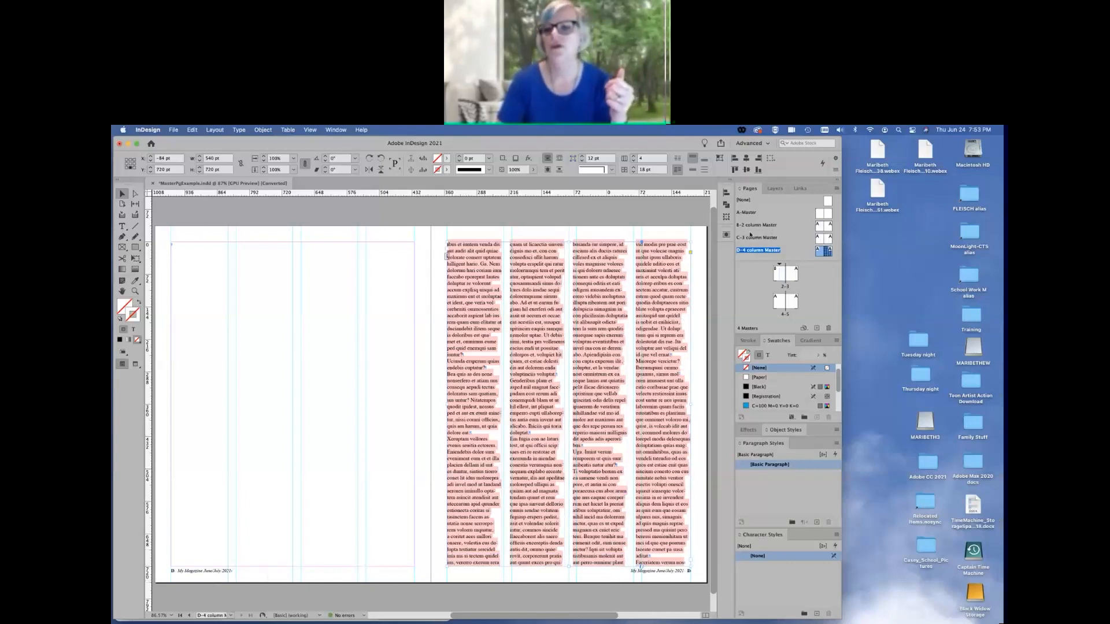
- Open the C-3 column Master and shorten the middle text frame on its right page to 384 pt high
{"action": "double_click", "coordinate": [755, 238]}
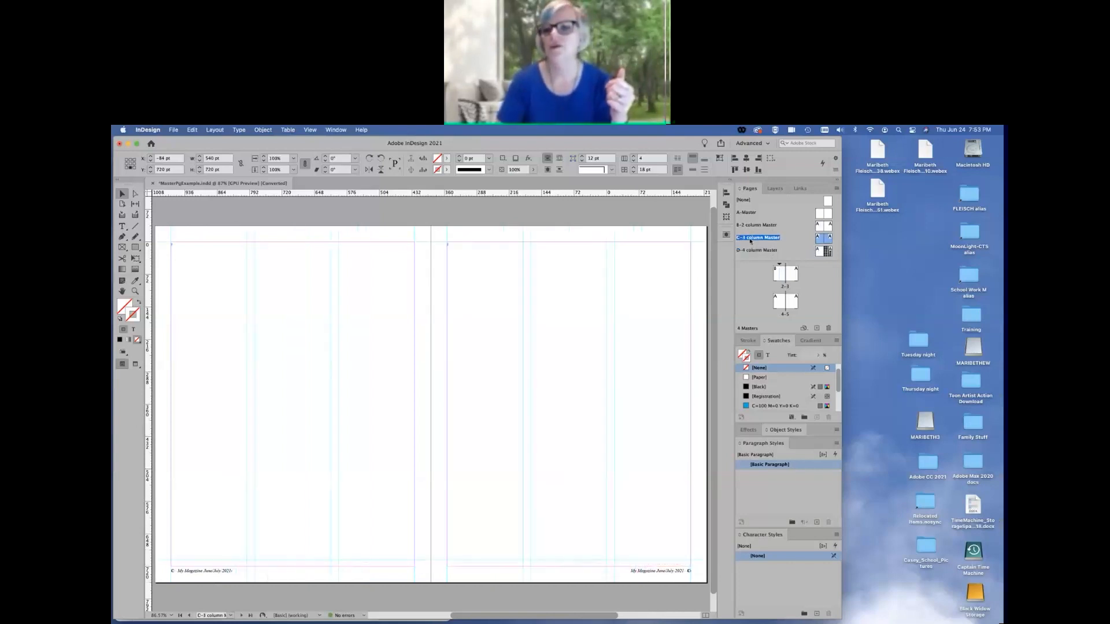
{"action": "left_click", "coordinate": [512, 407]}
{"action": "left_click", "coordinate": [549, 454]}
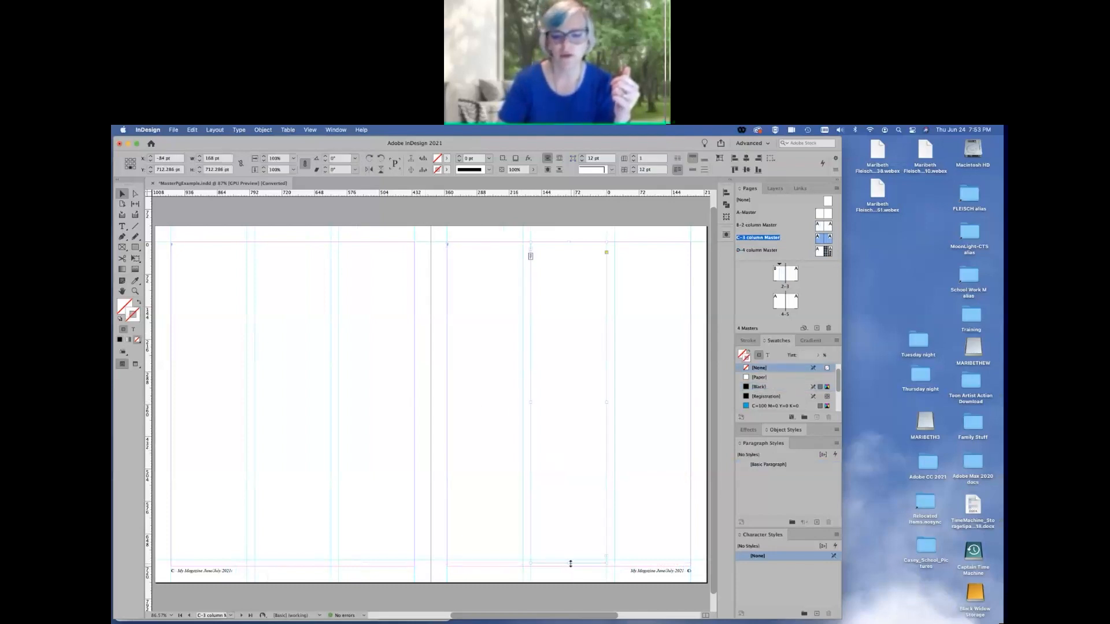
{"action": "left_click_drag", "start_coordinate": [570, 564], "coordinate": [567, 415]}
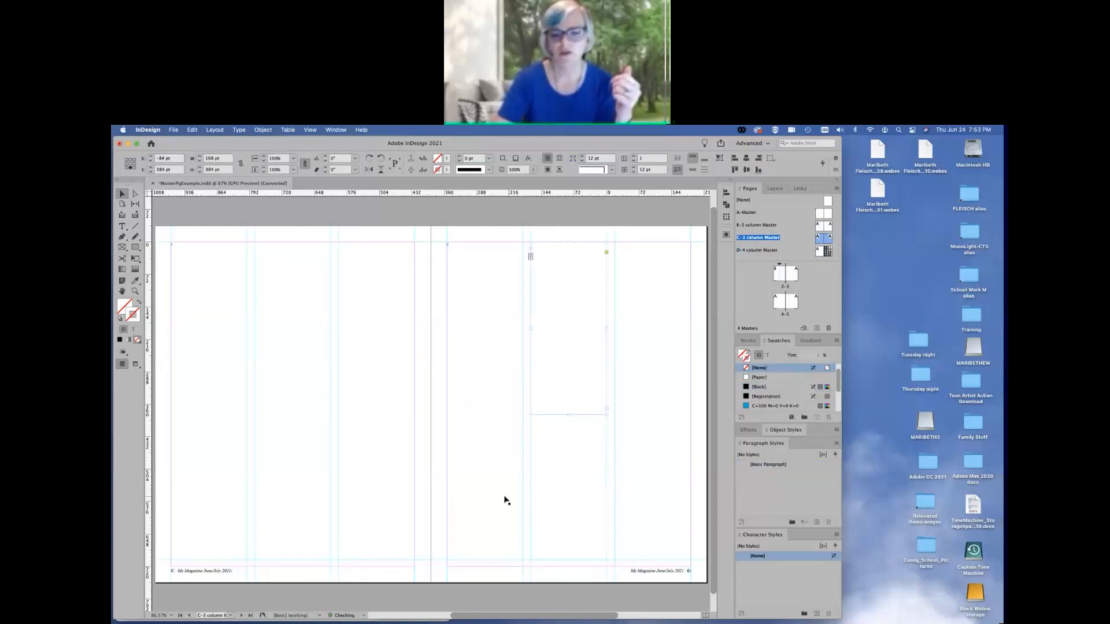
- Draw a rectangular graphics frame in the gap beneath the shortened middle column frame
{"action": "left_click", "coordinate": [123, 248]}
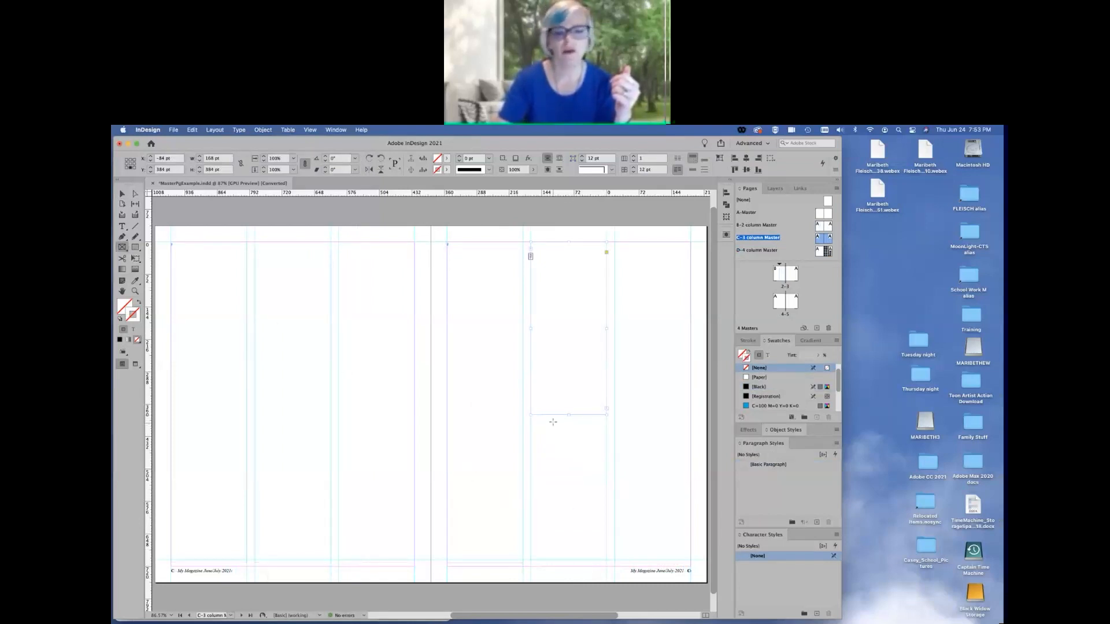
{"action": "left_click_drag", "start_coordinate": [530, 421], "coordinate": [606, 560]}
{"action": "key", "text": "v"}
- Fill the threaded column frames on the C-3 column Master's right page with placeholder text, starting from the first column
{"action": "left_click", "coordinate": [467, 308]}
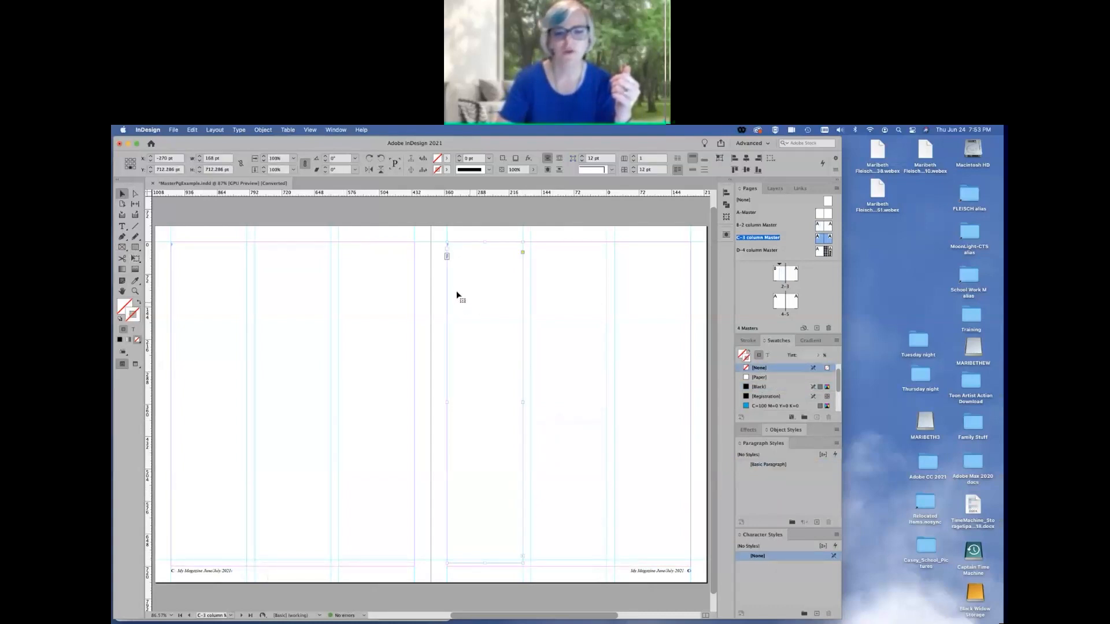
{"action": "left_click", "coordinate": [239, 130]}
{"action": "left_click", "coordinate": [278, 436]}
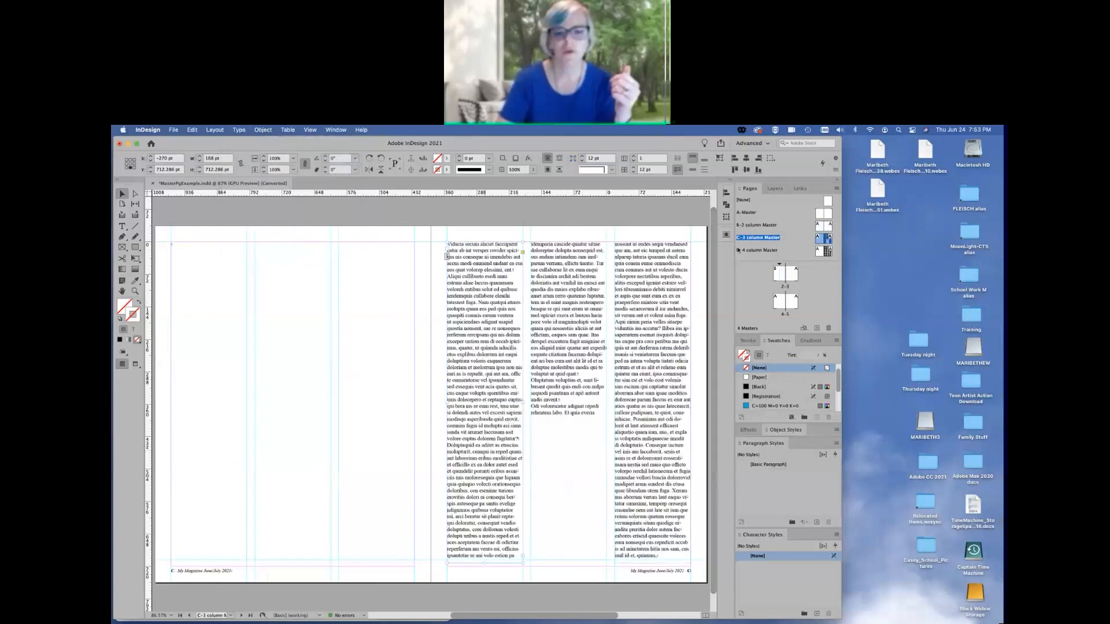
- Open the D-4 column Master and draw a 261 by 308 pt graphics frame over the lower part of the right page's two middle columns
{"action": "double_click", "coordinate": [755, 251]}
{"action": "key", "text": "d"}
{"action": "left_click", "coordinate": [122, 248]}
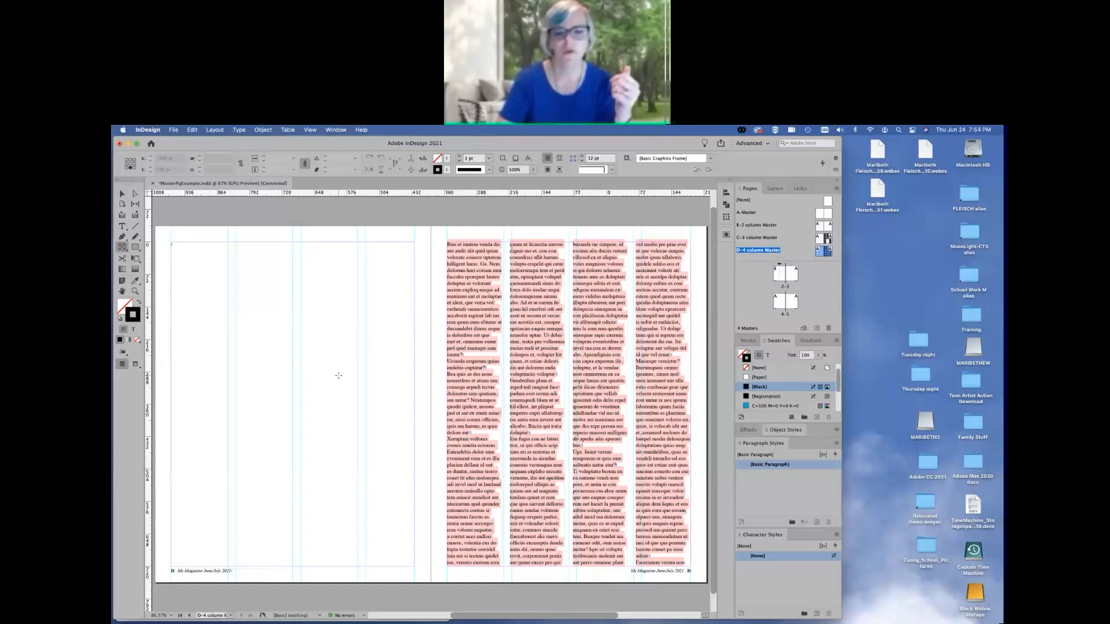
{"action": "left_click_drag", "start_coordinate": [517, 430], "coordinate": [628, 569]}
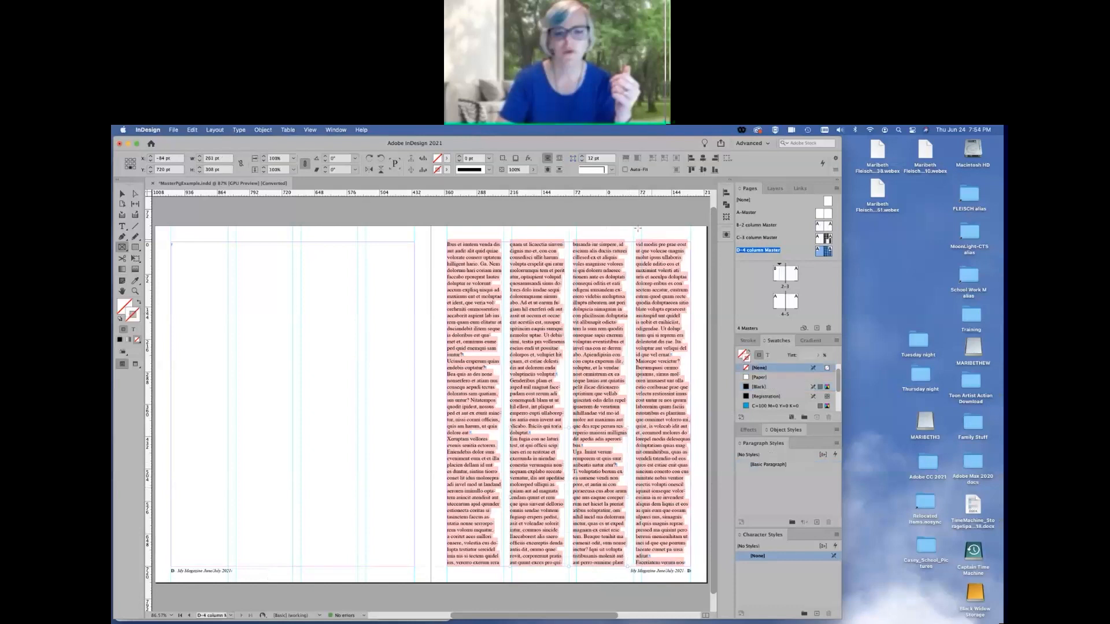
- Apply a bounding-box text wrap to the graphics frame so the placeholder text flows around it
{"action": "left_click", "coordinate": [337, 130]}
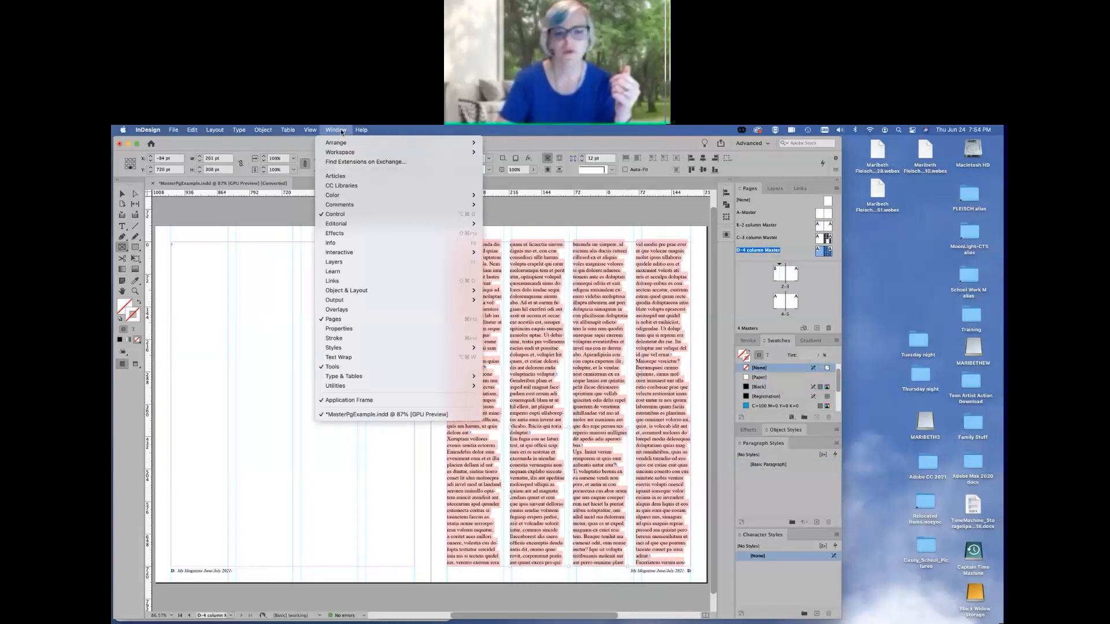
{"action": "left_click", "coordinate": [350, 358]}
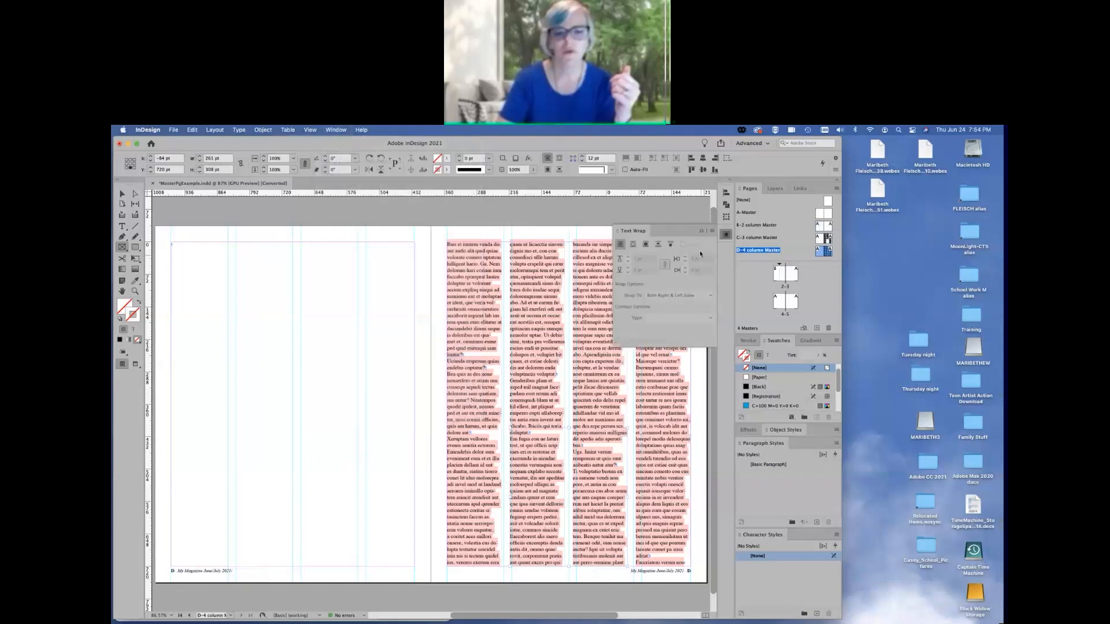
{"action": "left_click", "coordinate": [634, 245]}
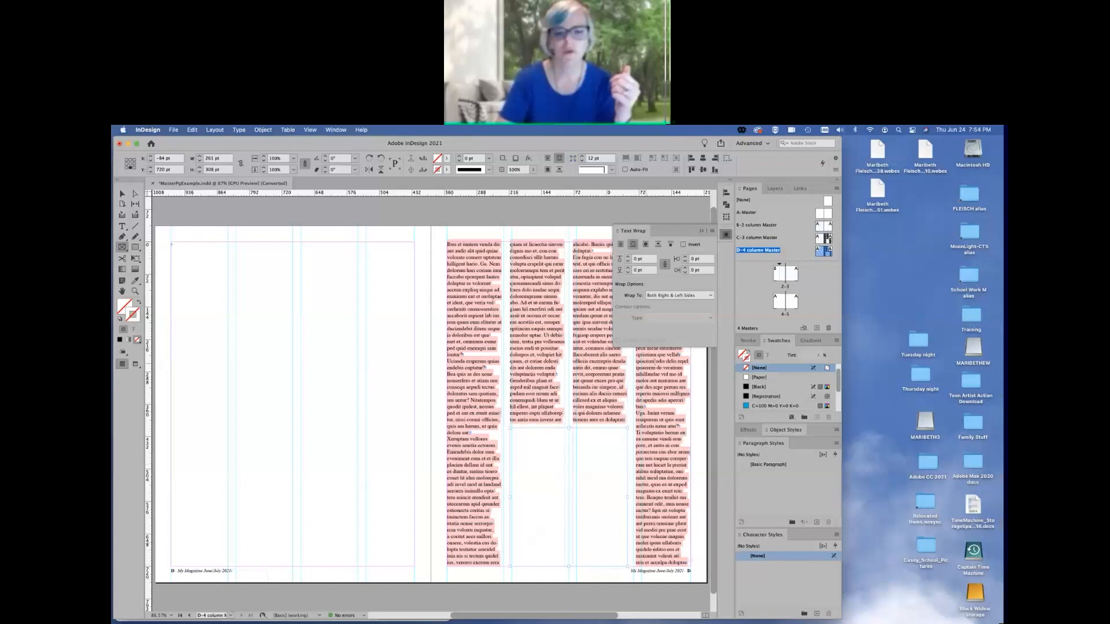
{"action": "left_click", "coordinate": [727, 236]}
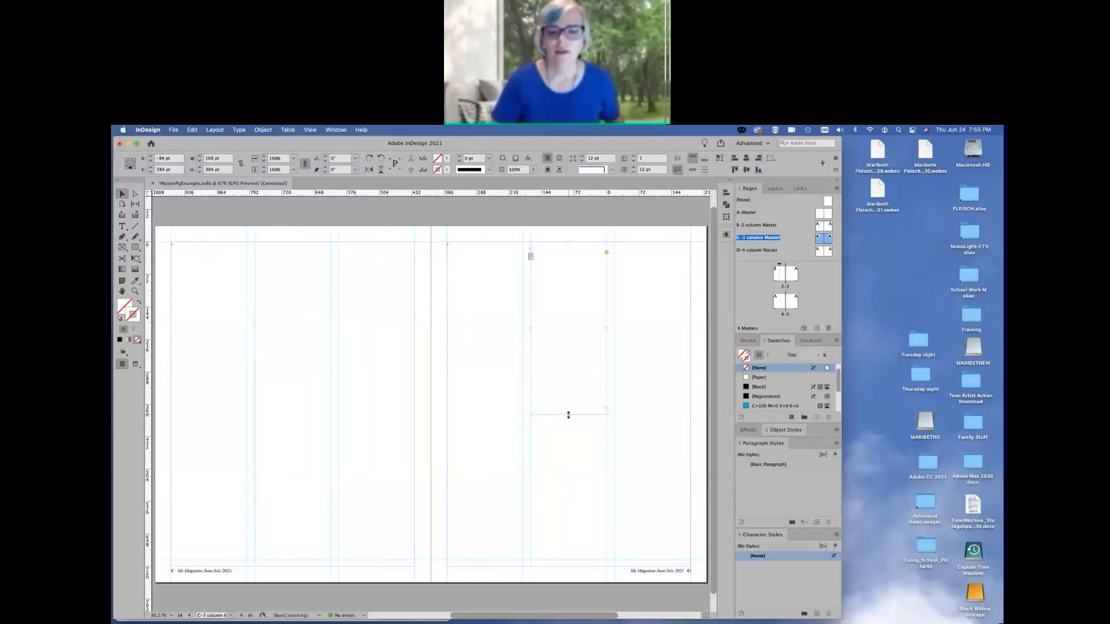
- Extend the middle text frame on the C-3 column Master's right page down to about 711 pt high
{"action": "left_click_drag", "start_coordinate": [569, 415], "coordinate": [570, 562]}
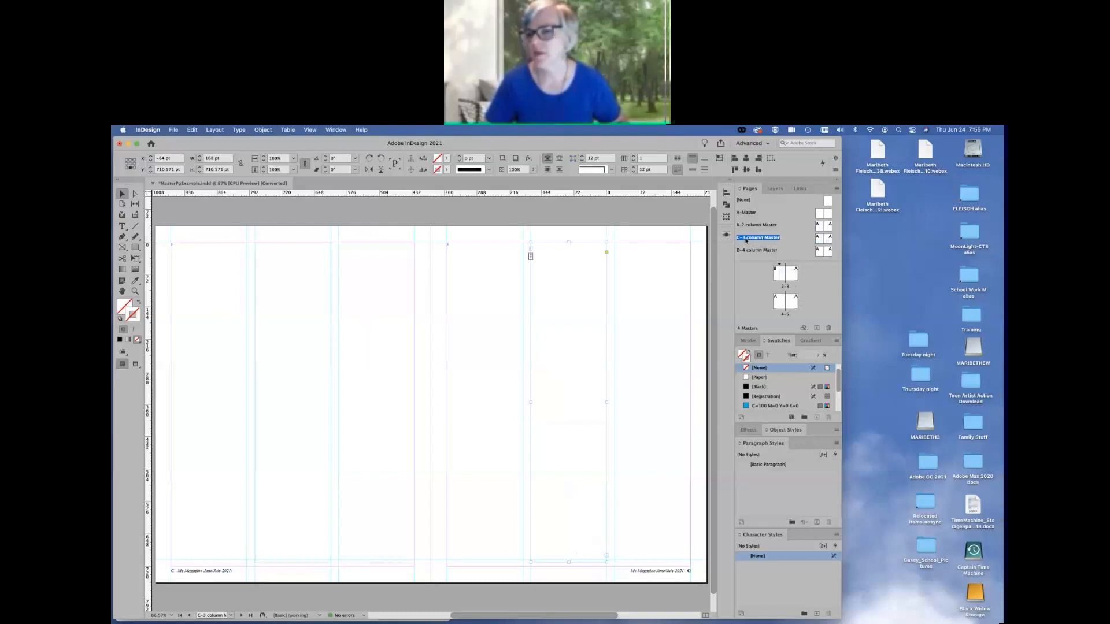
- Add a new spread based on the C-3 column Master after pages 4-5, and apply that master's right page to page 3
{"action": "left_click_drag", "start_coordinate": [748, 240], "coordinate": [801, 307]}
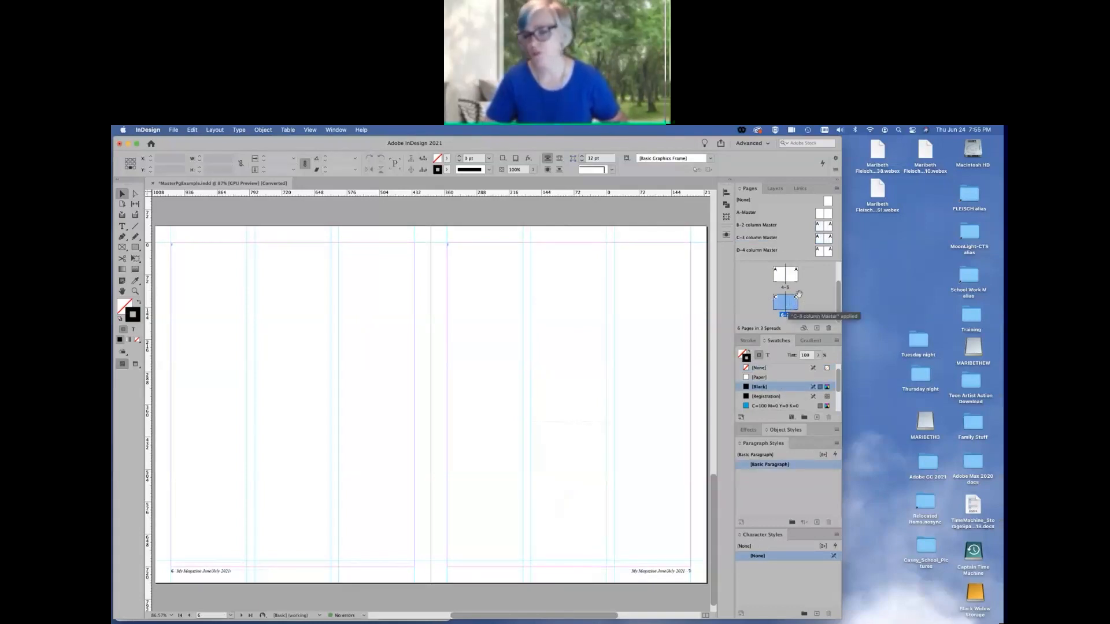
{"action": "scroll", "coordinate": [815, 285], "scroll_direction": "up", "scroll_amount": 2}
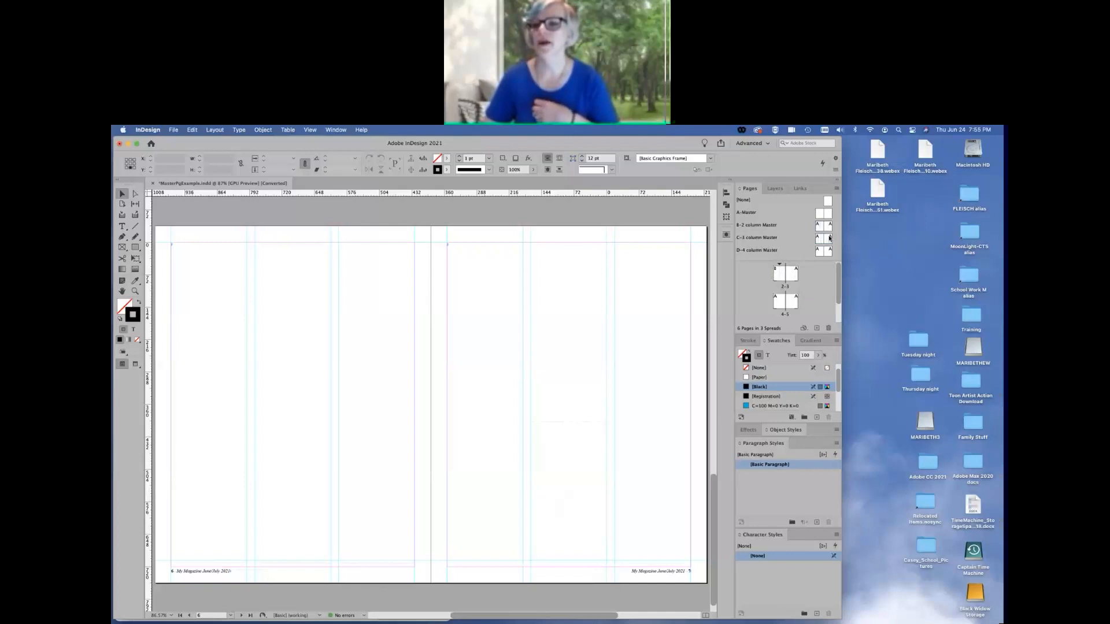
{"action": "left_click_drag", "start_coordinate": [830, 237], "coordinate": [792, 273]}
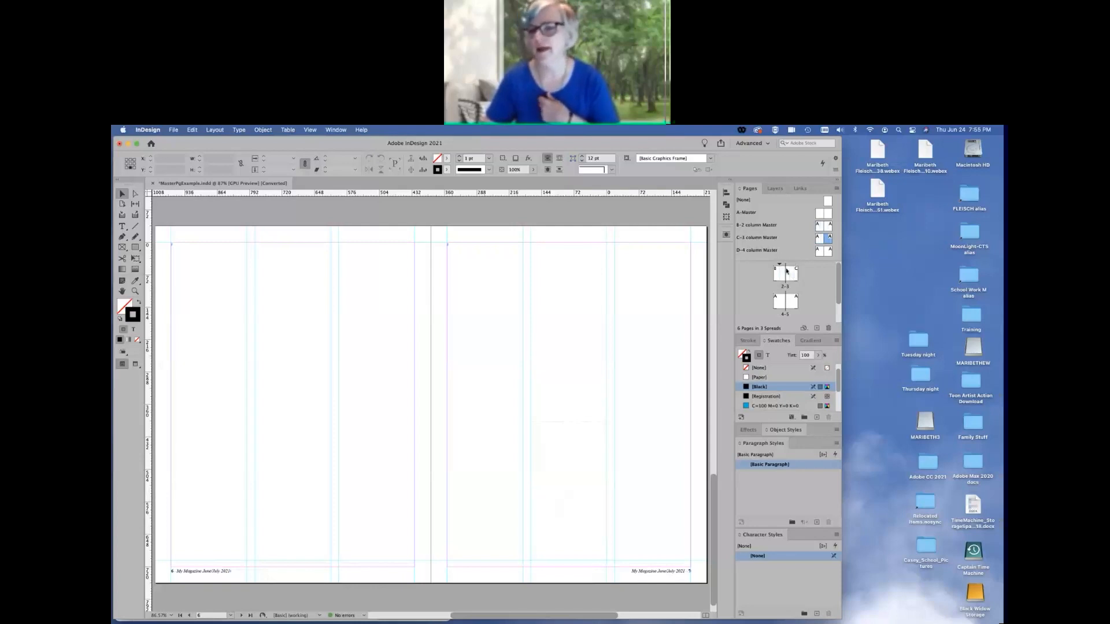
{"action": "left_click_drag", "start_coordinate": [829, 239], "coordinate": [784, 274]}
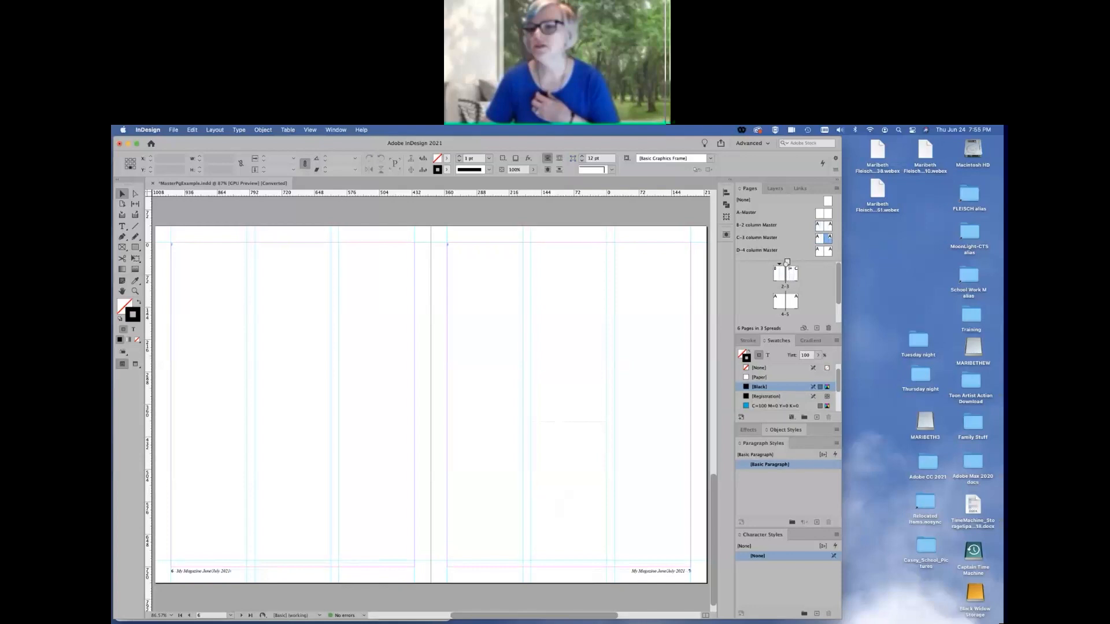
- Insert a page based on the C-3 column Master between pages 2 and 3, and apply the D-4 column Master's right page to page 5
{"action": "left_click_drag", "start_coordinate": [786, 263], "coordinate": [786, 265]}
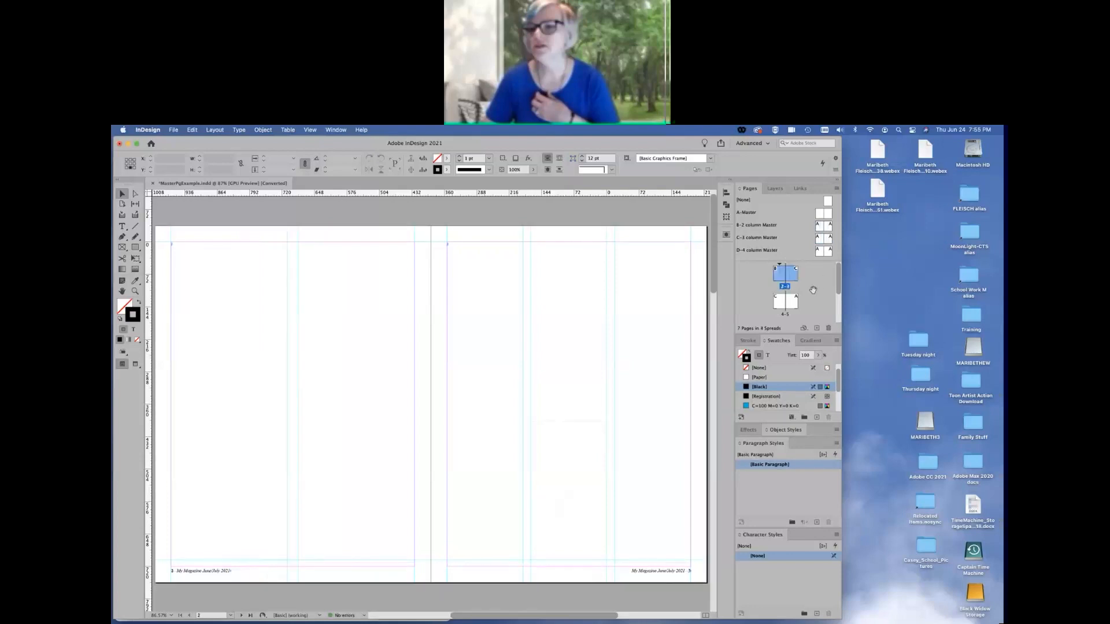
{"action": "scroll", "coordinate": [785, 301], "scroll_direction": "down", "scroll_amount": 2}
{"action": "left_click_drag", "start_coordinate": [833, 255], "coordinate": [794, 283]}
{"action": "scroll", "coordinate": [822, 290], "scroll_direction": "down", "scroll_amount": 2}
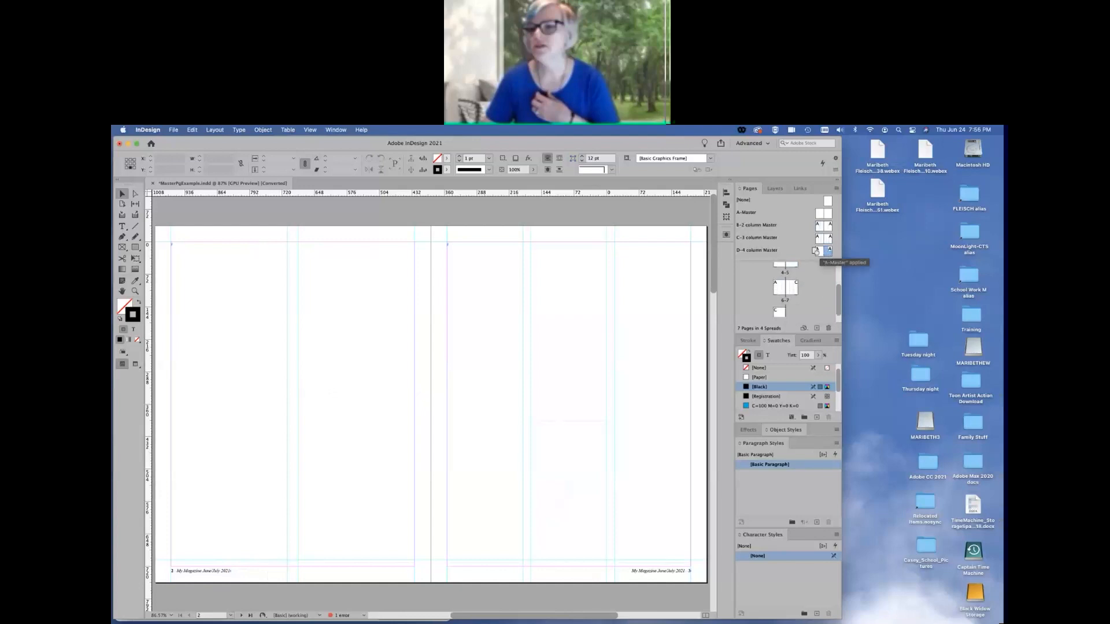
- Apply the D-4 column Master's left page to page 6 and the B-2 column Master's right page to page 7
{"action": "left_click_drag", "start_coordinate": [816, 251], "coordinate": [779, 288]}
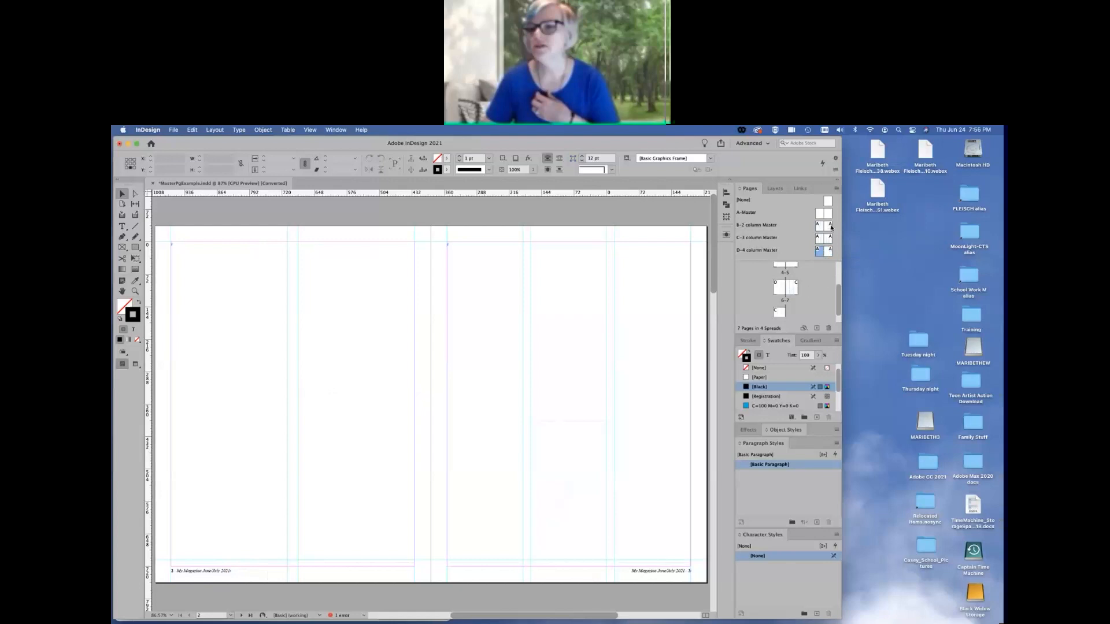
{"action": "left_click_drag", "start_coordinate": [831, 227], "coordinate": [793, 289]}
{"action": "scroll", "coordinate": [809, 296], "scroll_direction": "up", "scroll_amount": 3}
{"action": "scroll", "coordinate": [809, 297], "scroll_direction": "down", "scroll_amount": 4}
{"action": "scroll", "coordinate": [809, 296], "scroll_direction": "up", "scroll_amount": 3}
{"action": "scroll", "coordinate": [809, 296], "scroll_direction": "down", "scroll_amount": 3}
{"action": "scroll", "coordinate": [809, 296], "scroll_direction": "up", "scroll_amount": 3}
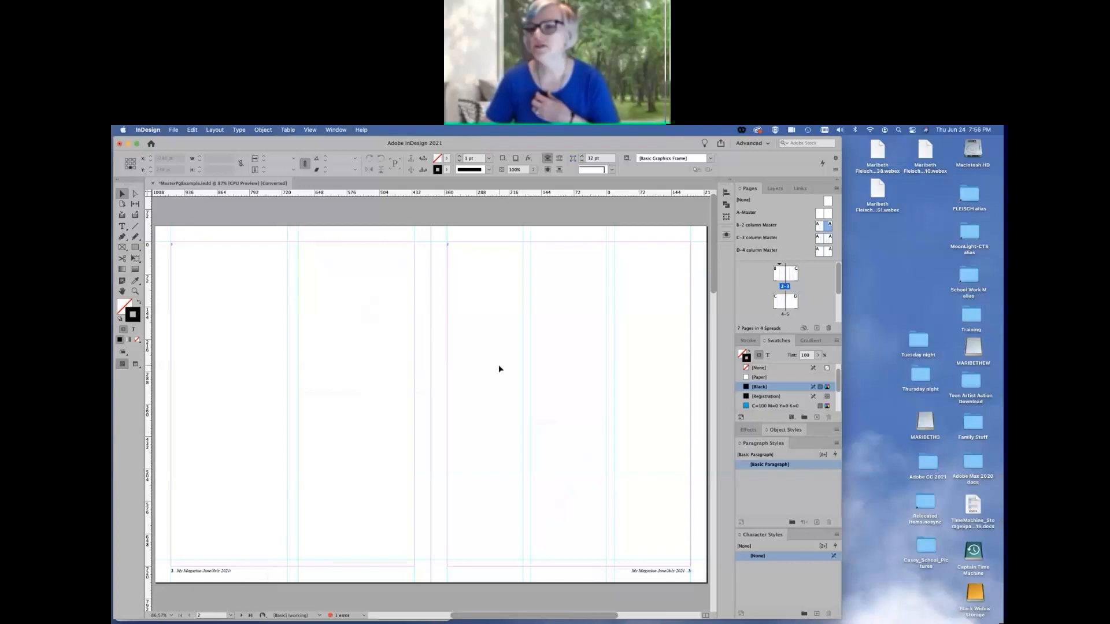
- Examine page 2 of the spread up close, from its top margin down to the folio
{"action": "left_click", "coordinate": [786, 287]}
{"action": "key", "text": "super+equal"}
{"action": "key", "text": "super+equal"}
{"action": "key", "text": "super+equal"}
{"action": "scroll", "coordinate": [321, 238], "scroll_direction": "left", "scroll_amount": 5}
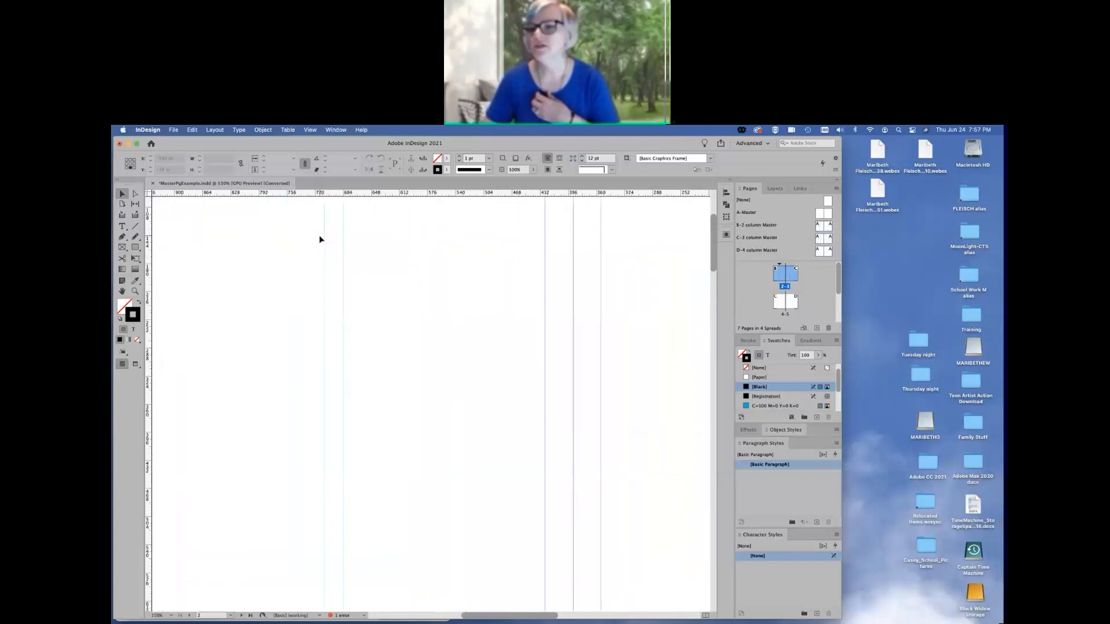
{"action": "scroll", "coordinate": [320, 239], "scroll_direction": "down", "scroll_amount": 5}
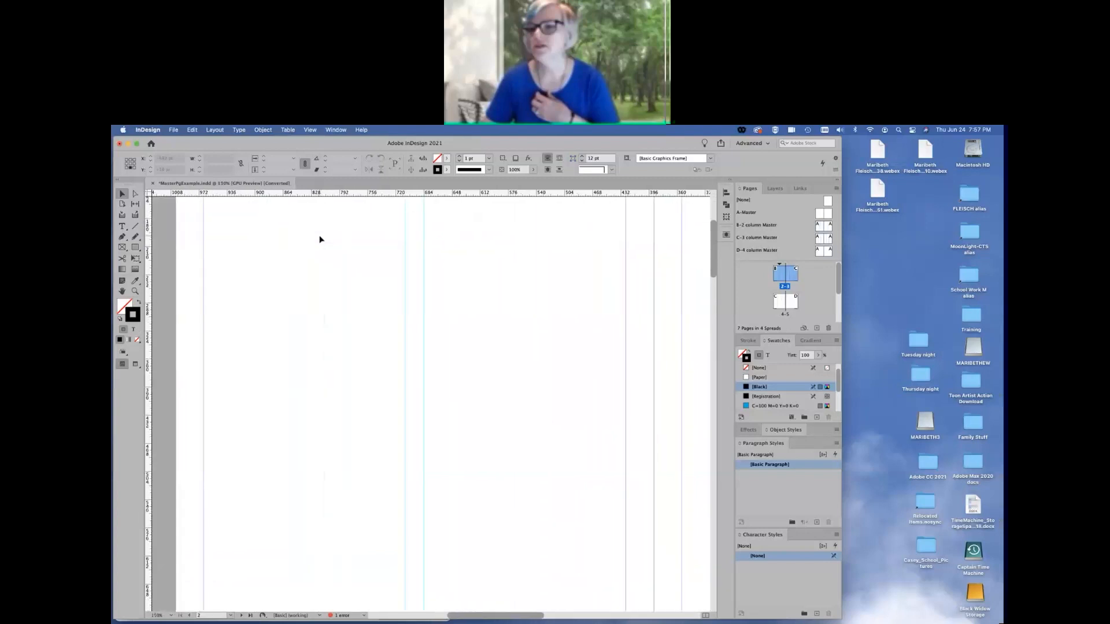
{"action": "scroll", "coordinate": [320, 239], "scroll_direction": "up", "scroll_amount": 1}
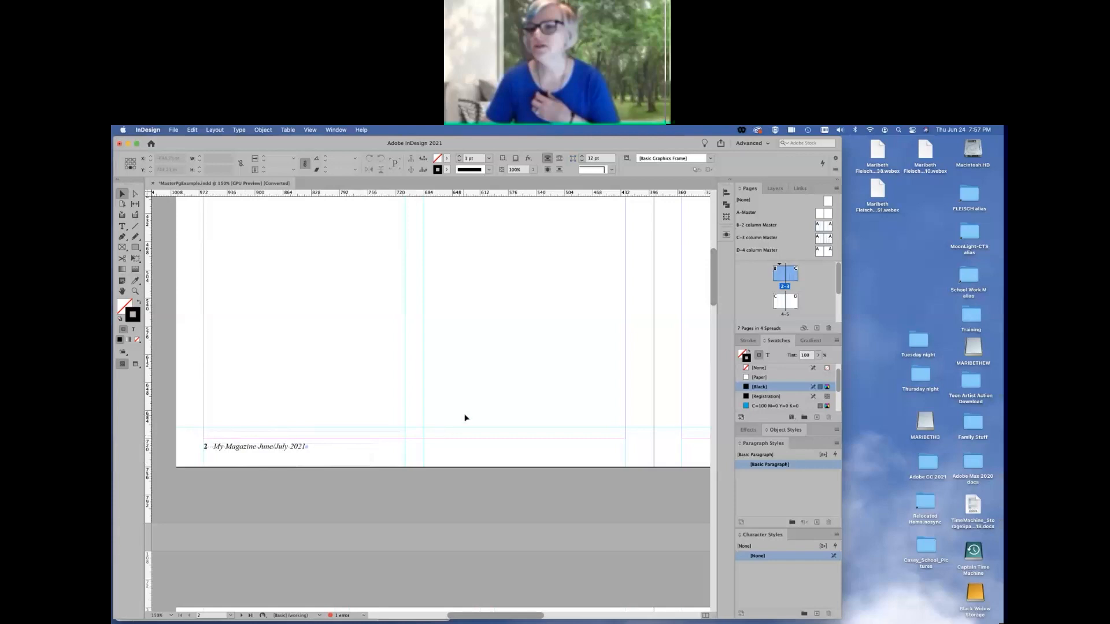
{"action": "scroll", "coordinate": [465, 416], "scroll_direction": "up", "scroll_amount": 5}
{"action": "scroll", "coordinate": [465, 416], "scroll_direction": "up", "scroll_amount": 3}
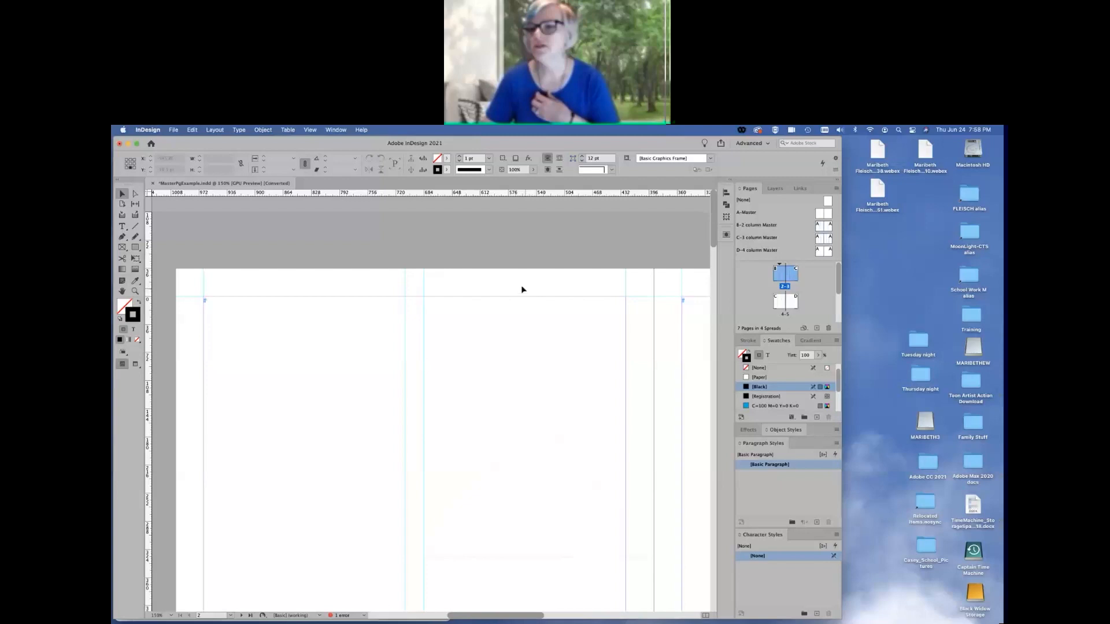
- Make the upper graphics frame and the folio text frame on page 2 editable by overriding the master items
{"action": "key", "text": "super+z"}
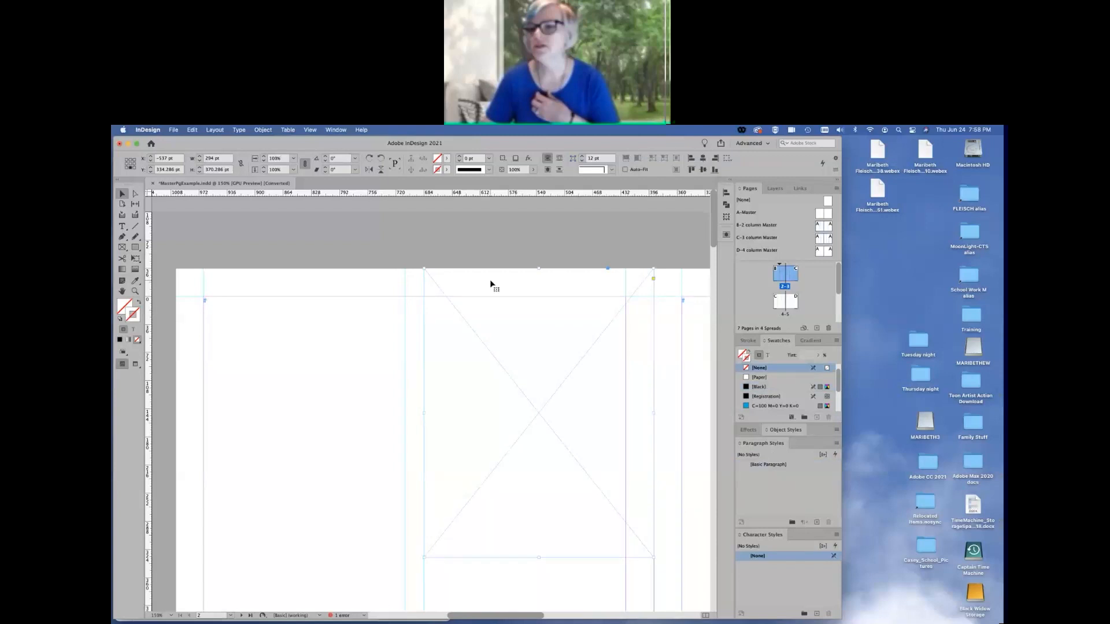
{"action": "scroll", "coordinate": [496, 407], "scroll_direction": "down", "scroll_amount": 10}
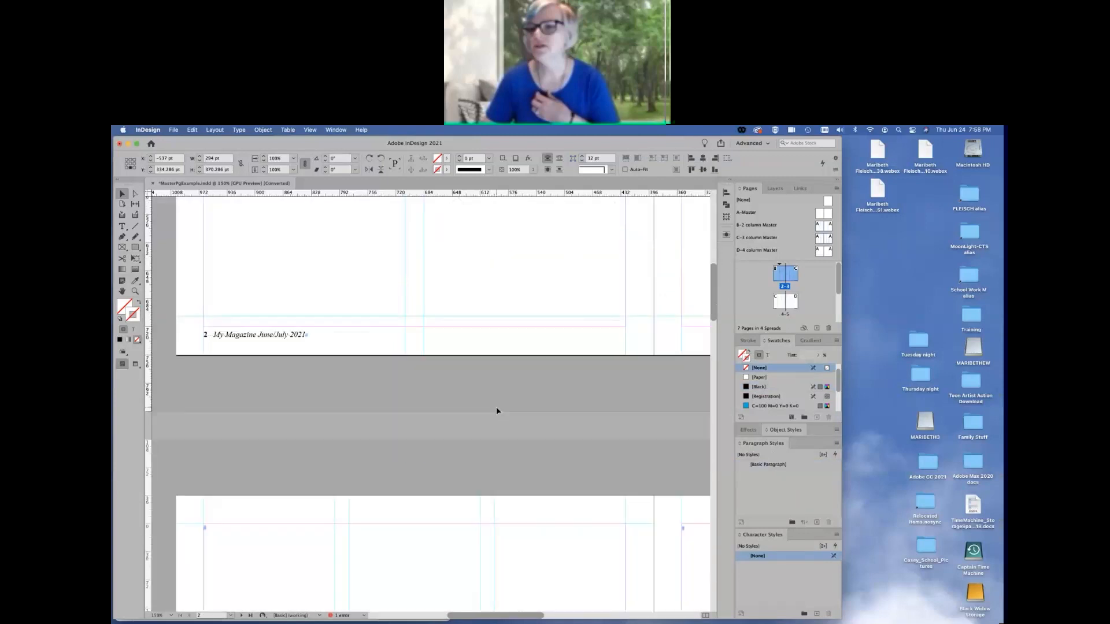
{"action": "left_click", "coordinate": [319, 346]}
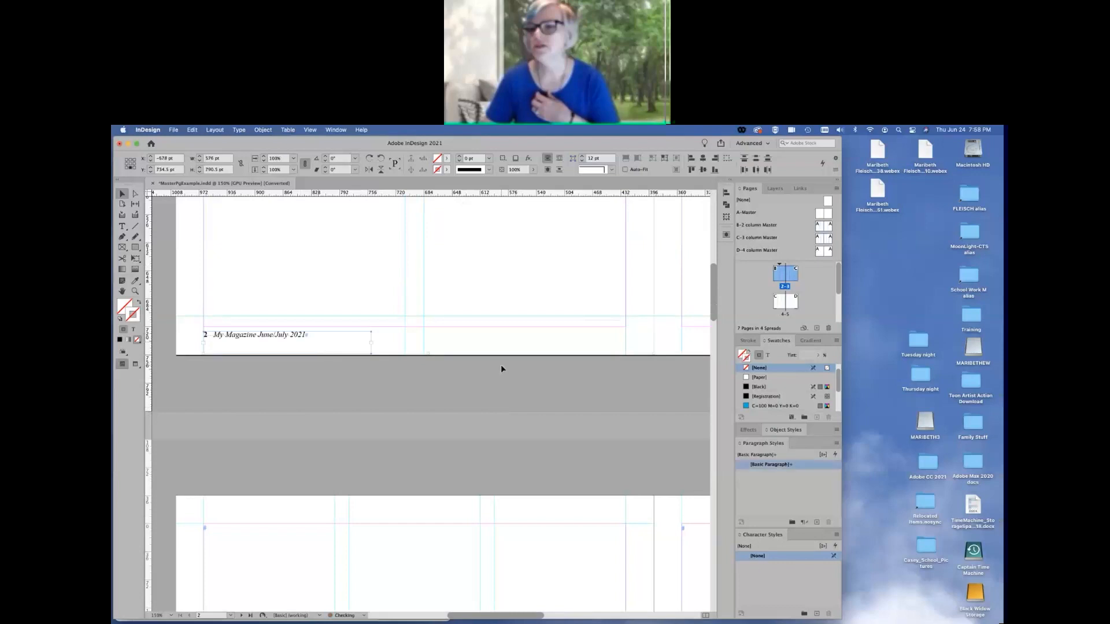
- Place the Adobe Illustrator Intro Exercise B document into the graphics frame at the top of page 2
{"action": "scroll", "coordinate": [501, 368], "scroll_direction": "up", "scroll_amount": 8}
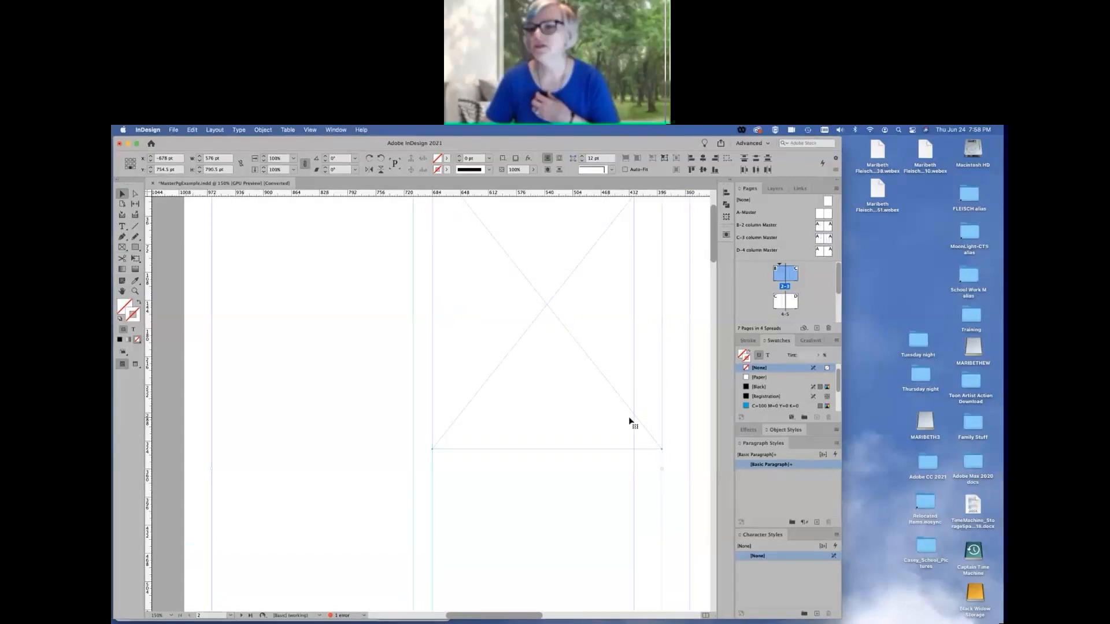
{"action": "scroll", "coordinate": [629, 421], "scroll_direction": "up", "scroll_amount": 2}
{"action": "left_click", "coordinate": [650, 313]}
{"action": "left_click", "coordinate": [418, 279]}
{"action": "left_click", "coordinate": [456, 278]}
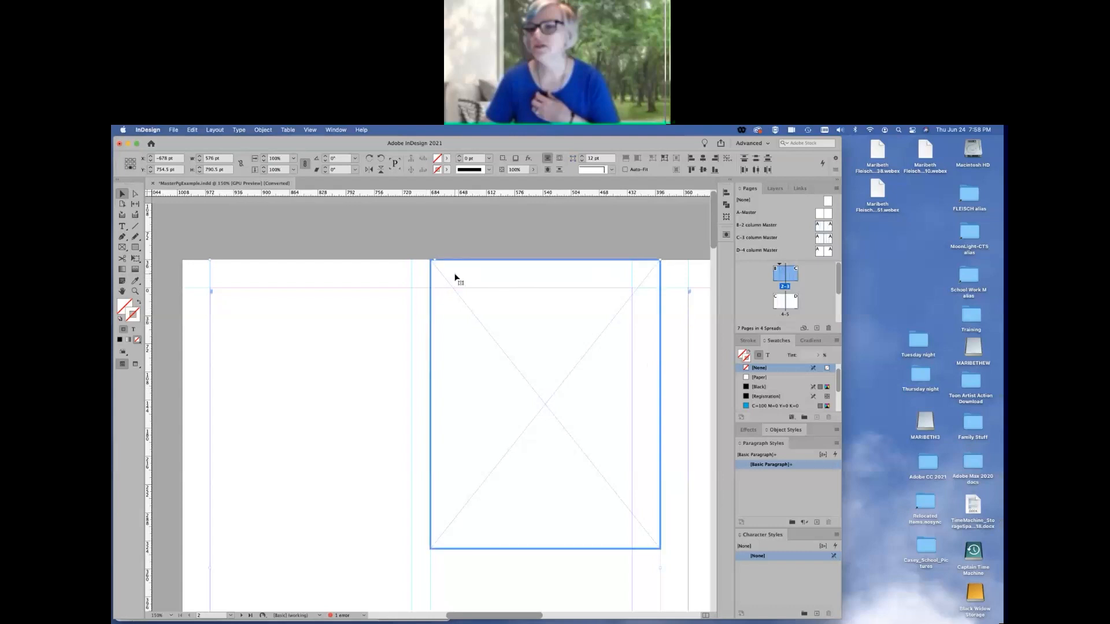
{"action": "left_click", "coordinate": [173, 130]}
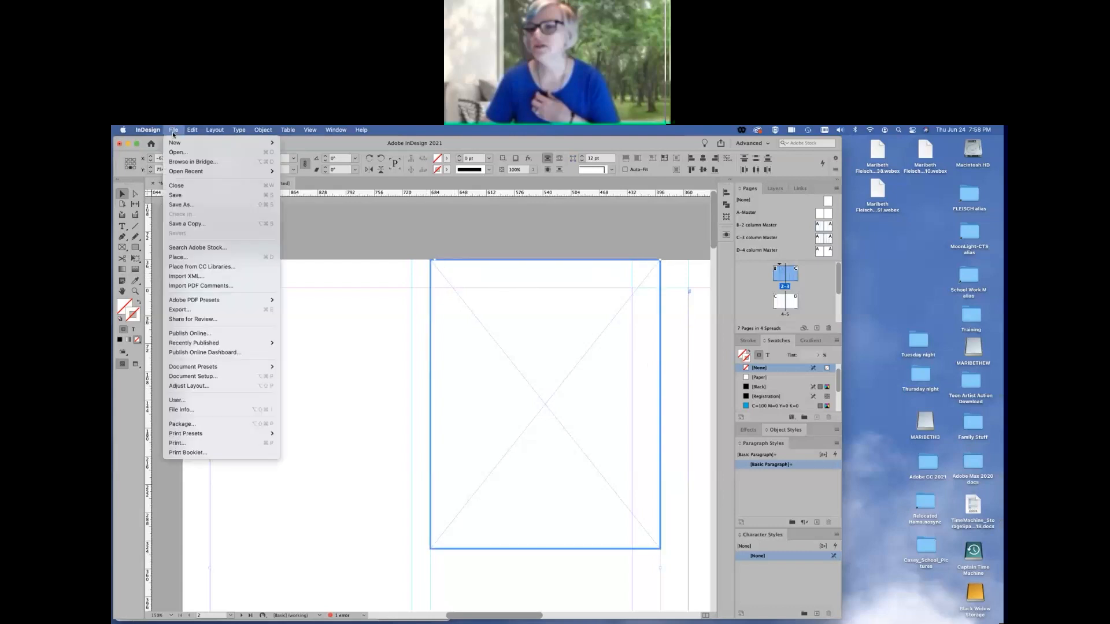
{"action": "left_click", "coordinate": [198, 258]}
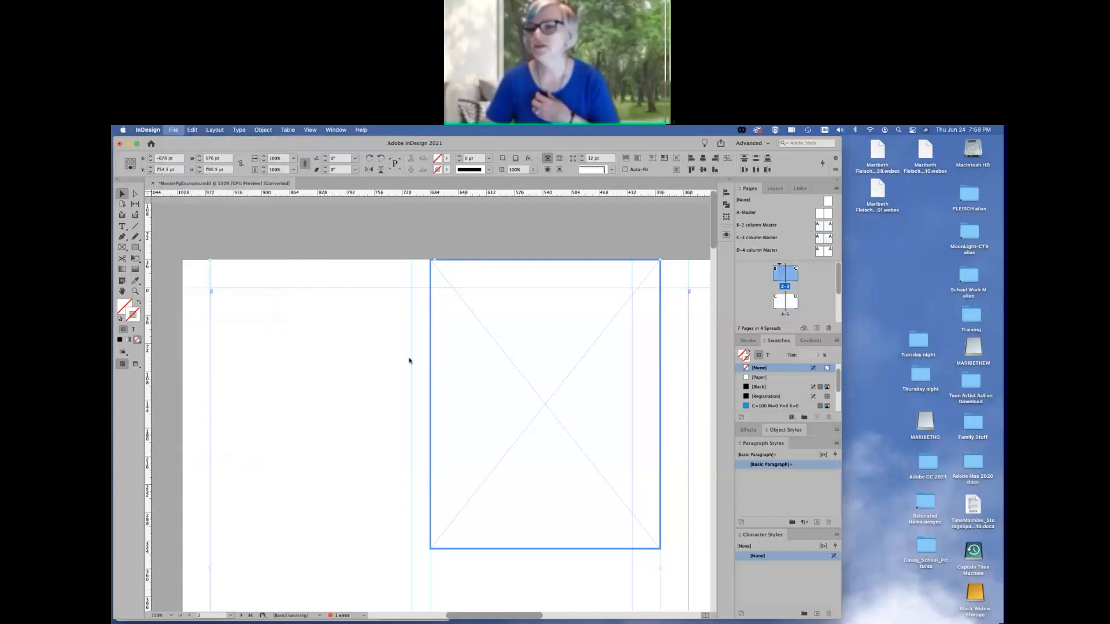
{"action": "left_click", "coordinate": [428, 273]}
{"action": "left_click", "coordinate": [770, 477]}
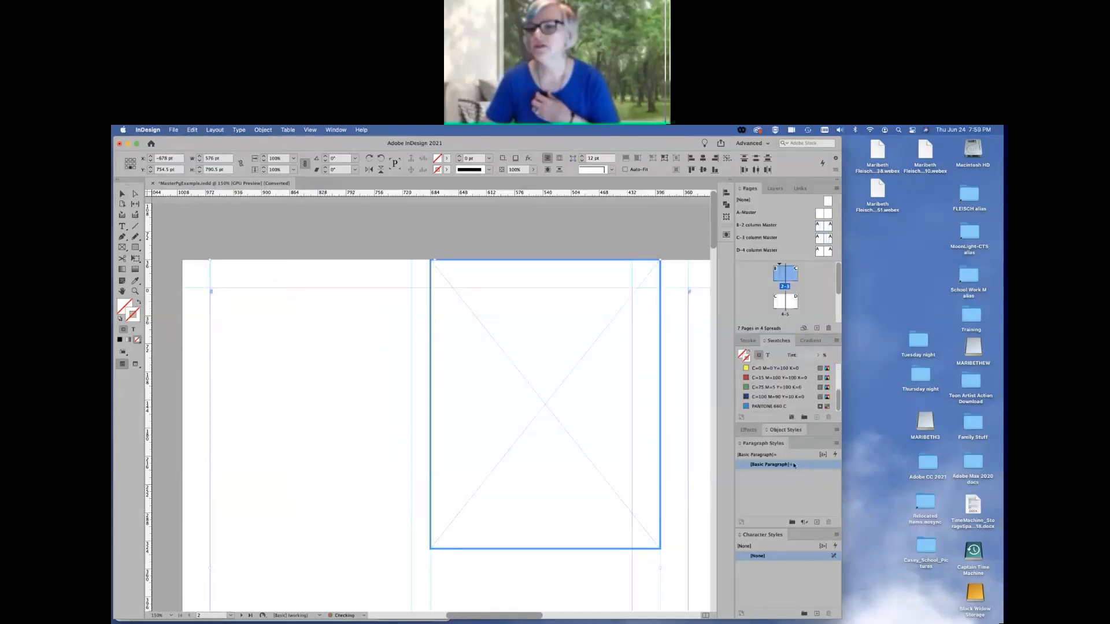
{"action": "left_click", "coordinate": [529, 370]}
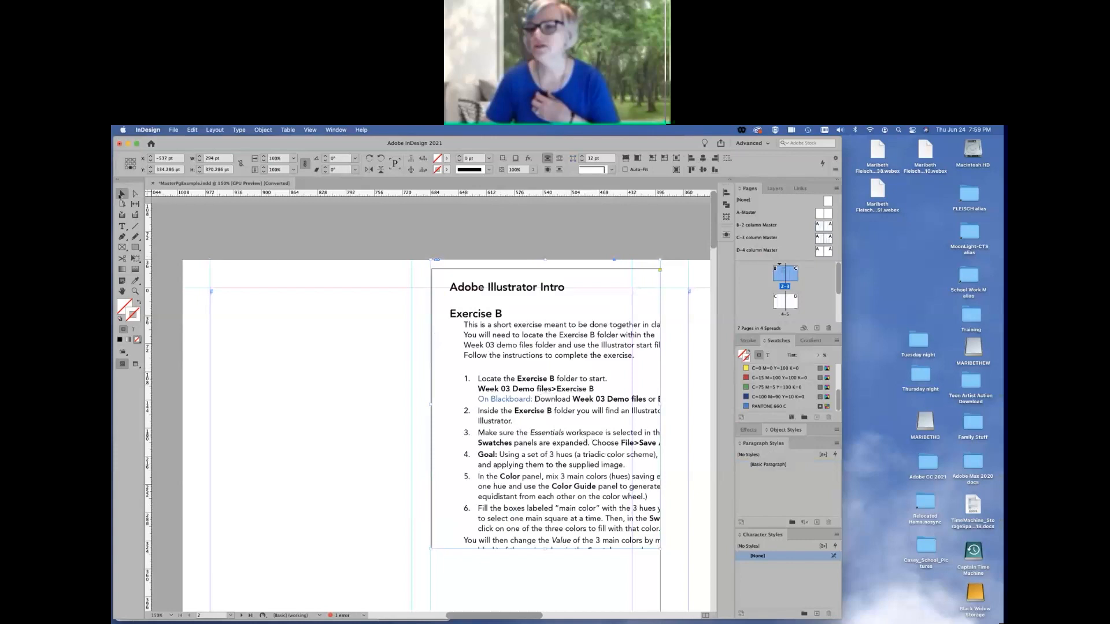
- Delete the graphics frame with the placed exercise document from page 2 and return to the full spread
{"action": "left_click", "coordinate": [545, 405]}
{"action": "key", "text": "Delete"}
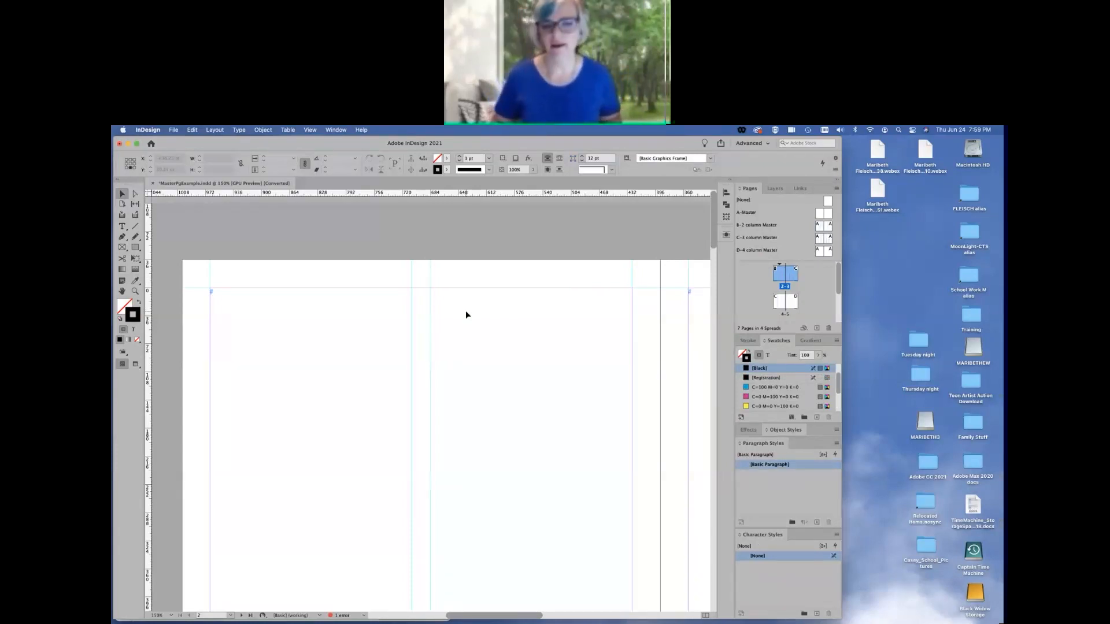
{"action": "scroll", "coordinate": [466, 315], "scroll_direction": "down", "scroll_amount": 3}
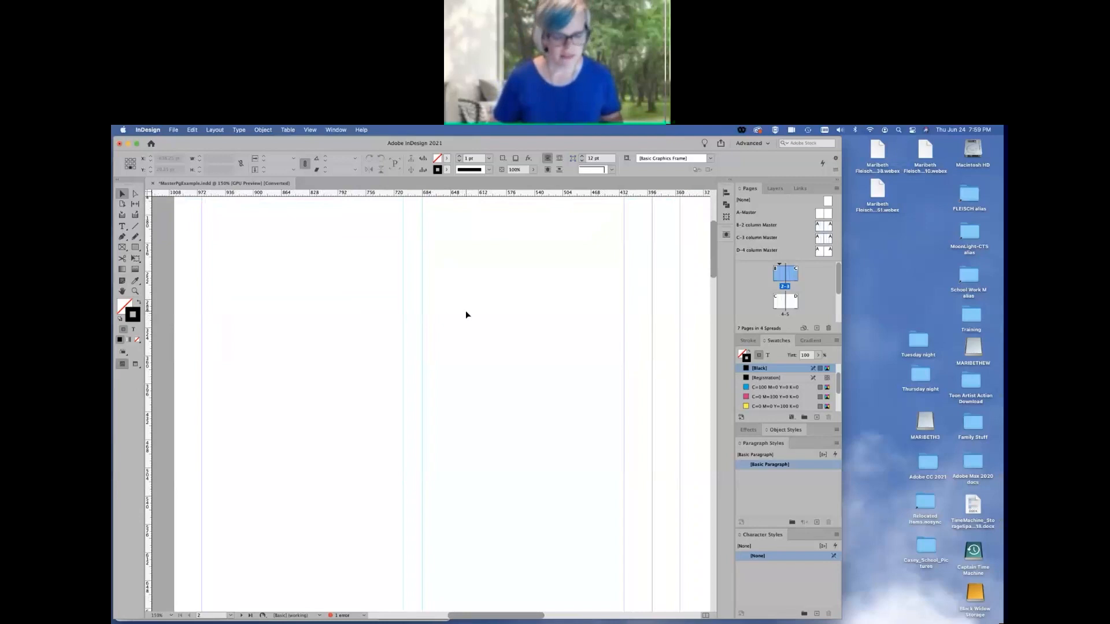
{"action": "key", "text": "super+alt+0"}
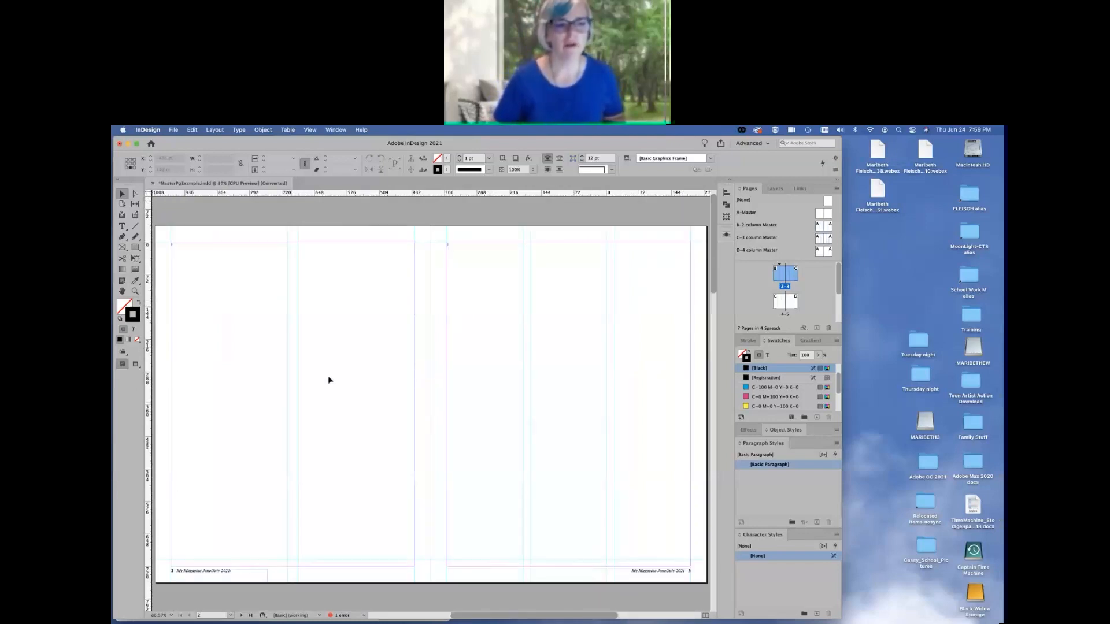
- Draw a 272 by 221 pt rectangle over the folio on page 2, with a C=0 M=100 Y=0 K=0 fill and no stroke
{"action": "scroll", "coordinate": [318, 368], "scroll_direction": "left", "scroll_amount": 2}
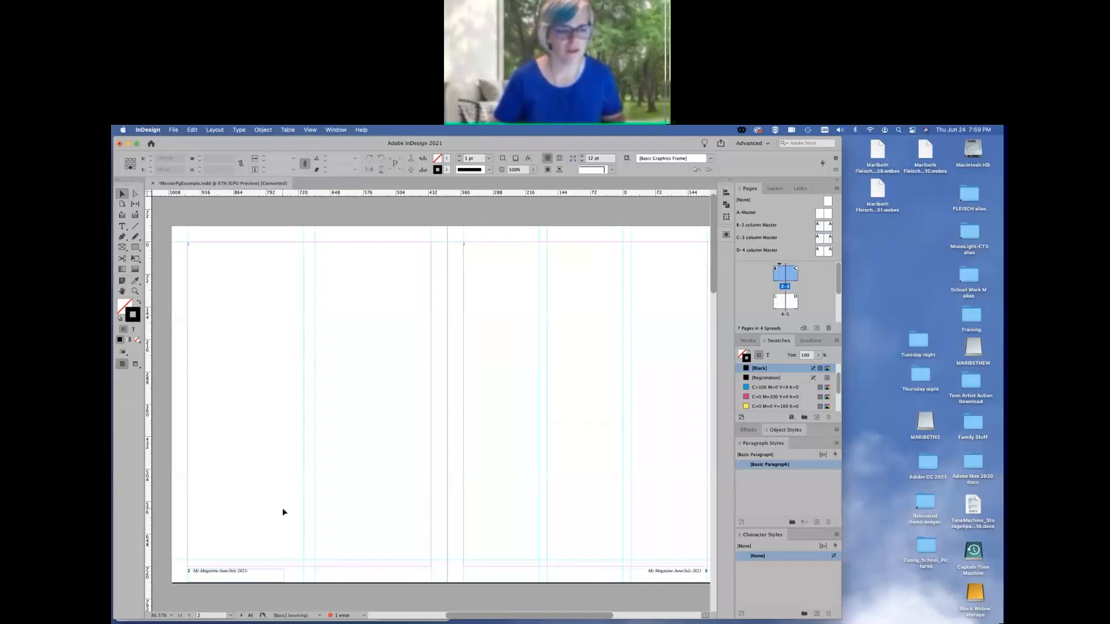
{"action": "left_click", "coordinate": [136, 247]}
{"action": "left_click_drag", "start_coordinate": [180, 488], "coordinate": [301, 587]}
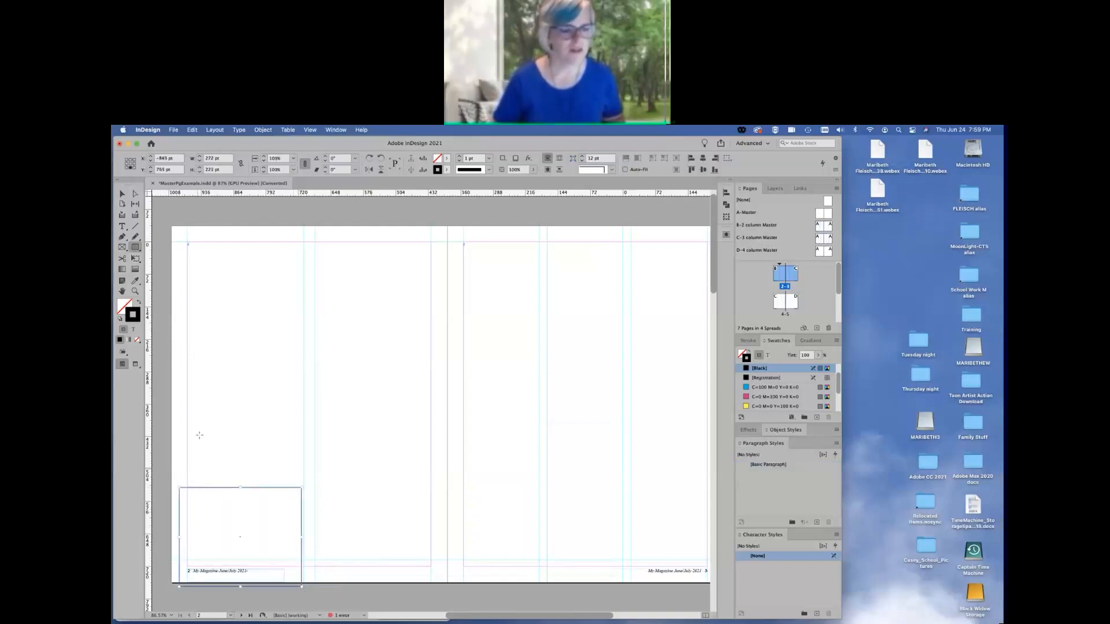
{"action": "key", "text": "v"}
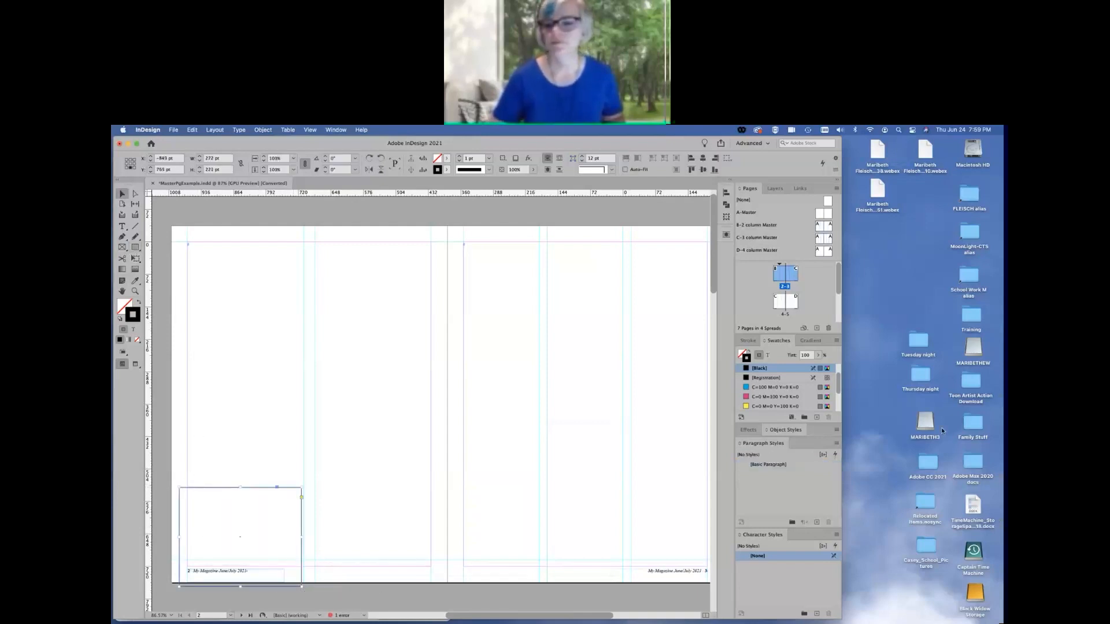
{"action": "left_click", "coordinate": [775, 397]}
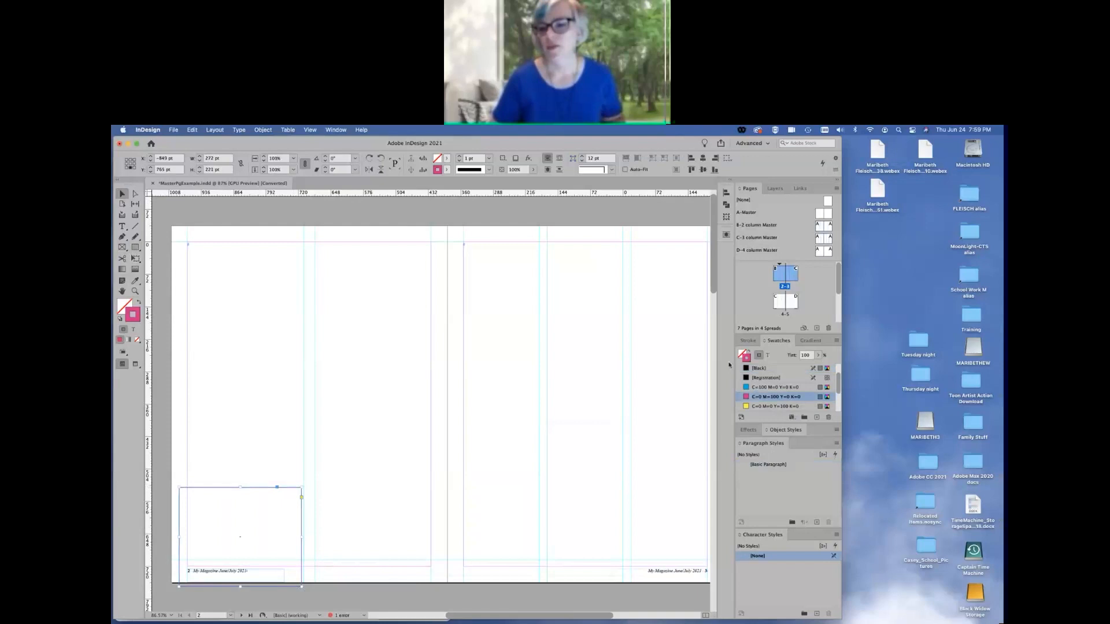
{"action": "left_click", "coordinate": [750, 353]}
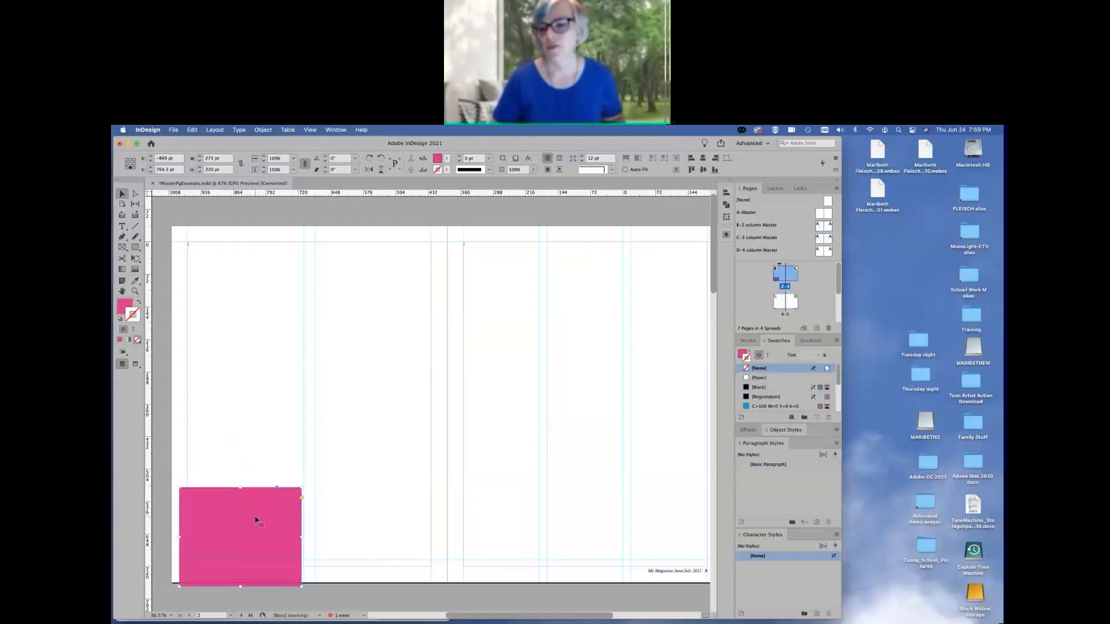
- Move the magenta rectangle off the folio, bring page 2's folio text frame to the front, and move the rectangle back behind it
{"action": "left_click_drag", "start_coordinate": [255, 517], "coordinate": [255, 440]}
{"action": "left_click", "coordinate": [258, 577]}
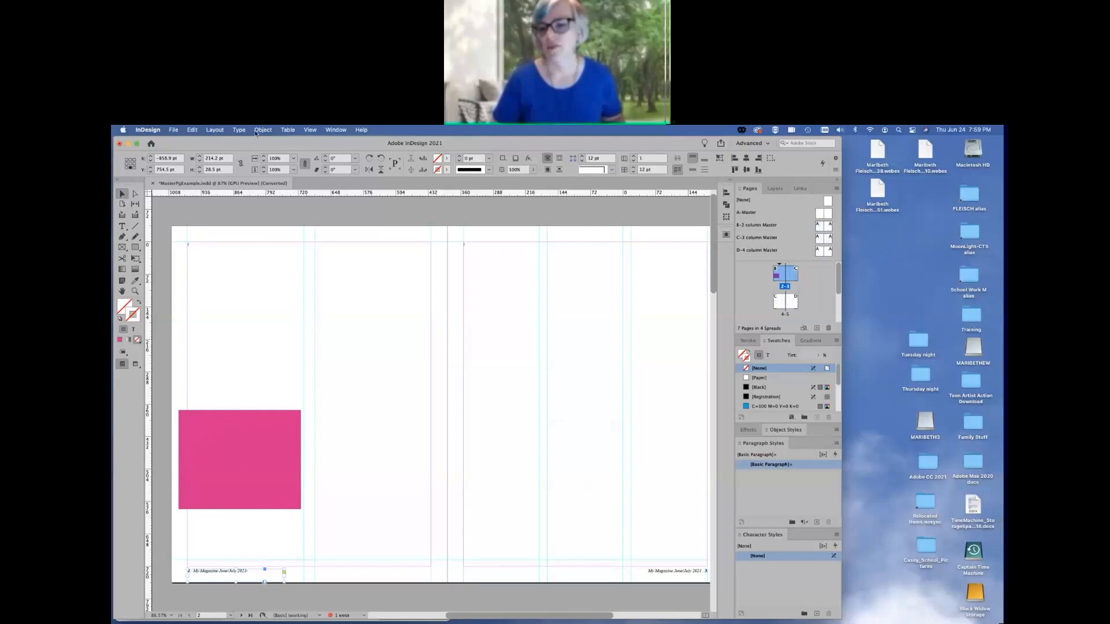
{"action": "left_click", "coordinate": [263, 130]}
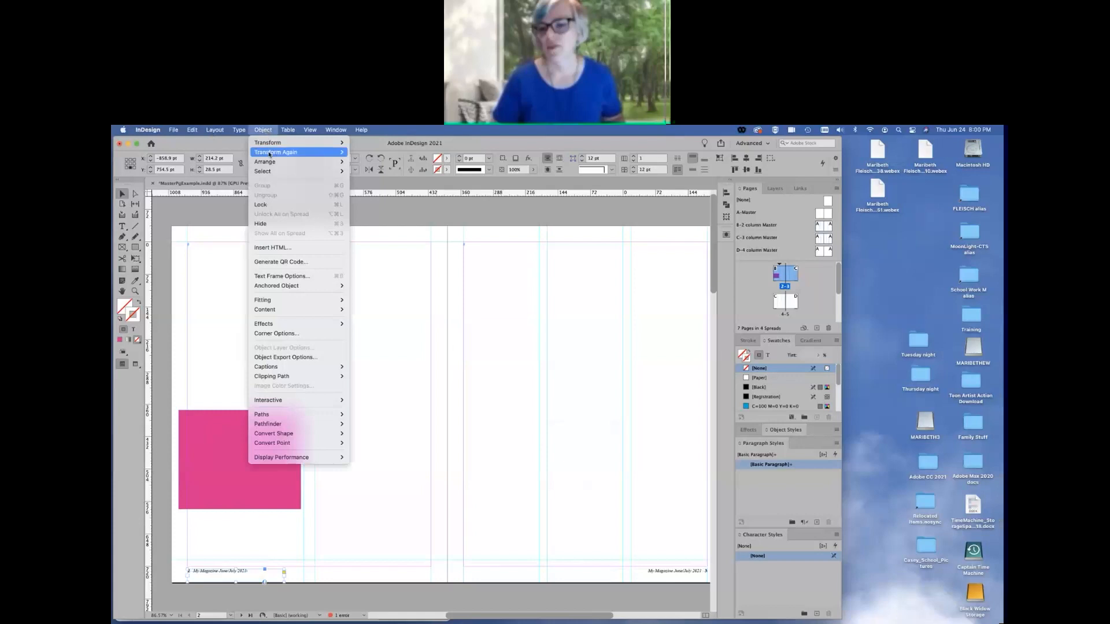
{"action": "mouse_move", "coordinate": [271, 166]}
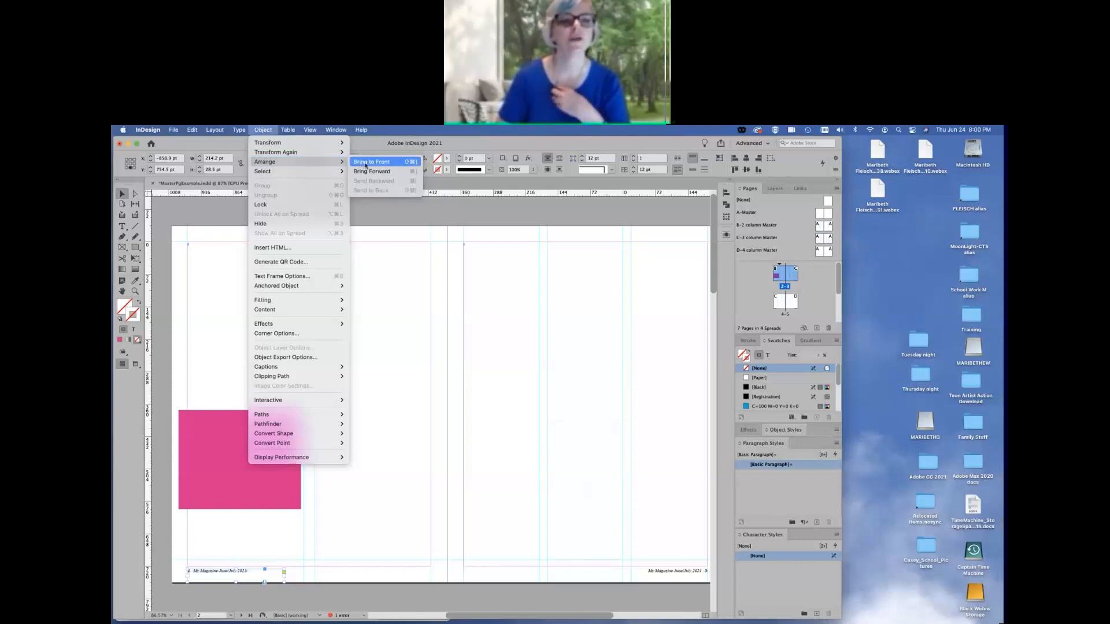
{"action": "left_click", "coordinate": [366, 163]}
{"action": "left_click", "coordinate": [266, 438]}
{"action": "left_click_drag", "start_coordinate": [266, 438], "coordinate": [254, 513]}
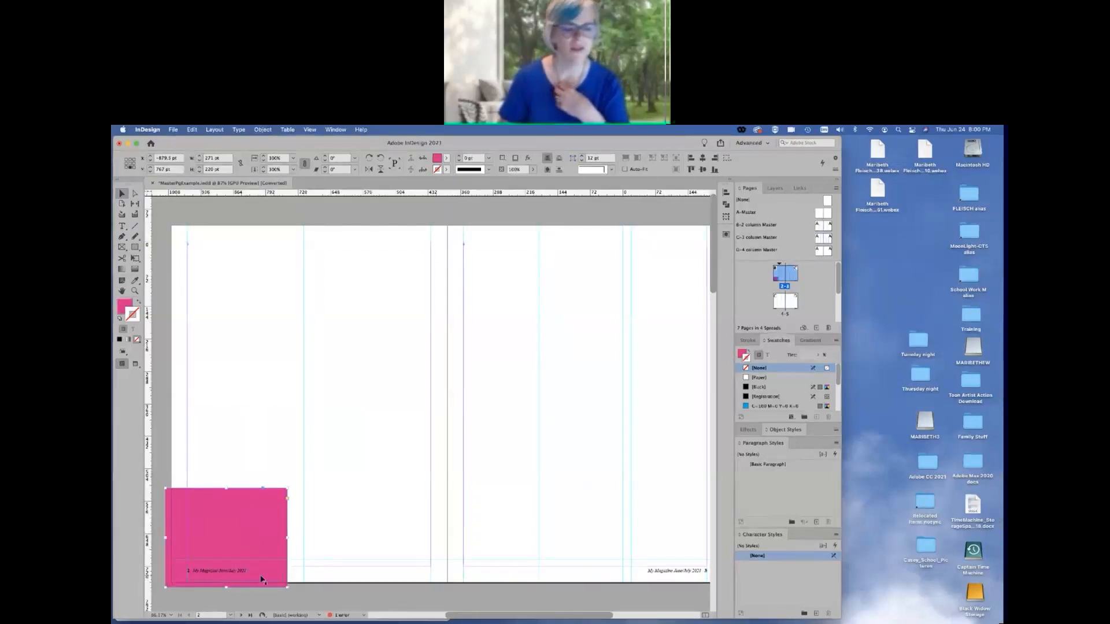
{"action": "left_click", "coordinate": [403, 578]}
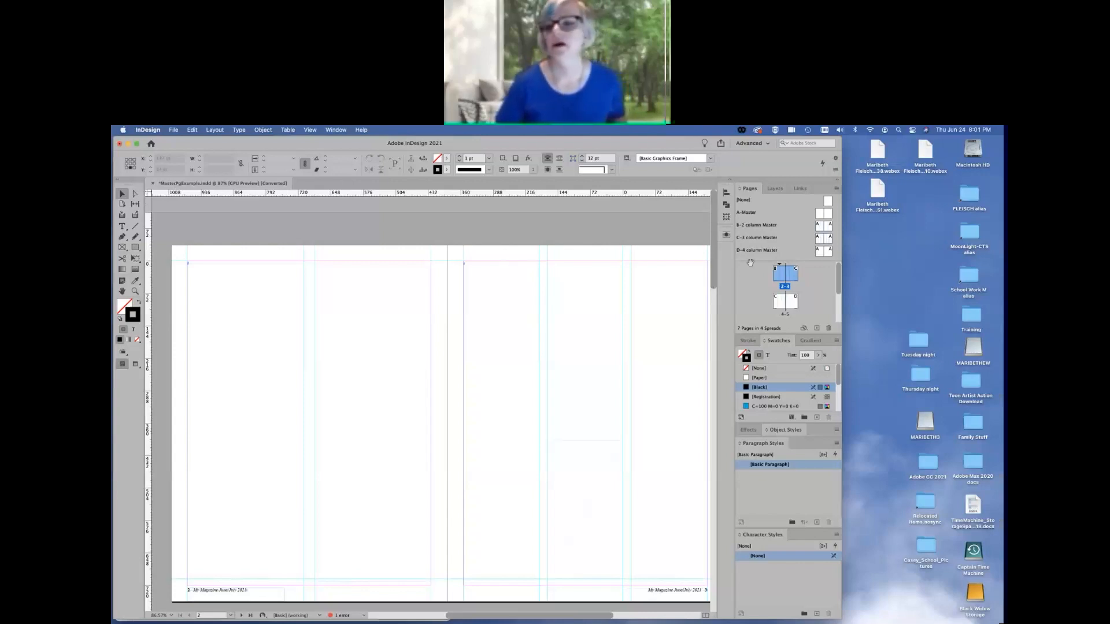
- Open the B-2 column Master for editing
{"action": "double_click", "coordinate": [755, 225]}
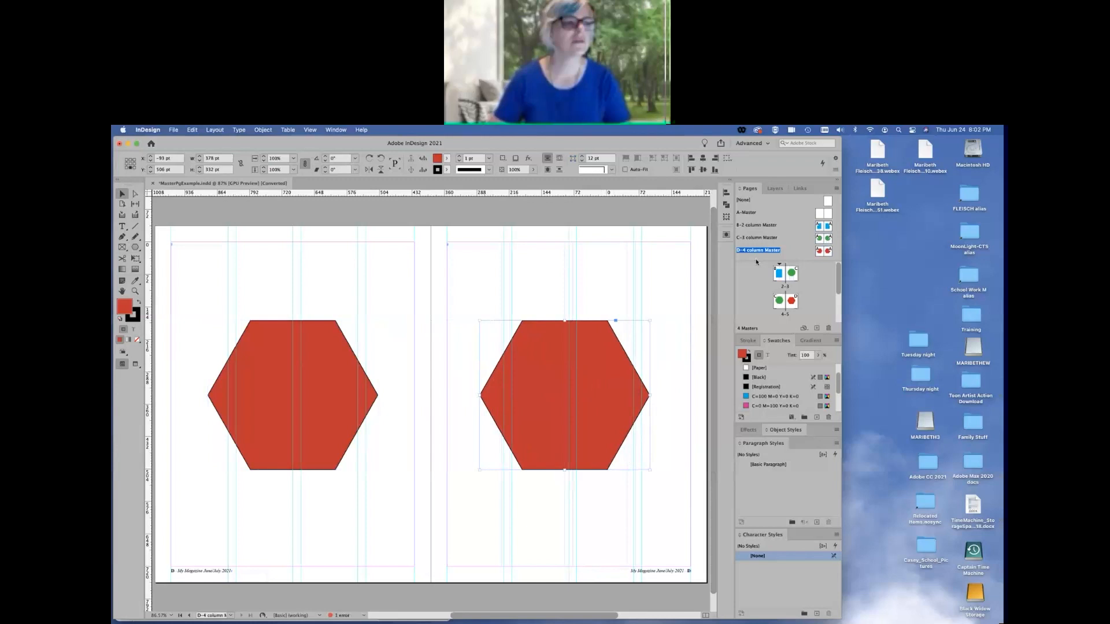
- Apply the D-4 column Master's left page to page 6, and open the spread of pages 4-5
{"action": "left_click_drag", "start_coordinate": [756, 261], "coordinate": [760, 264]}
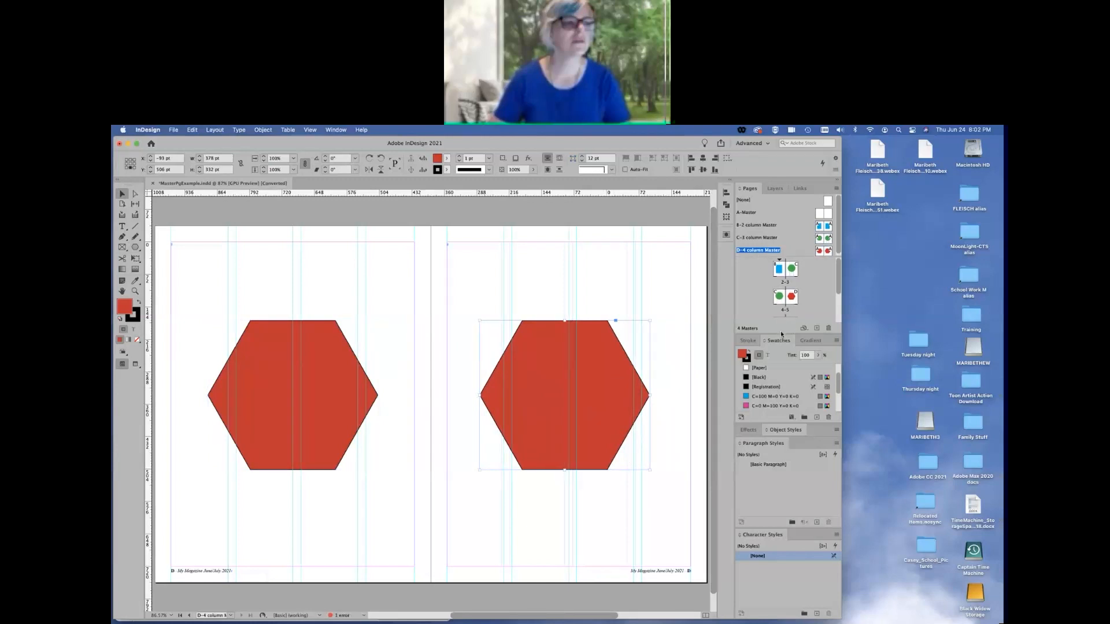
{"action": "left_click_drag", "start_coordinate": [781, 333], "coordinate": [785, 351]}
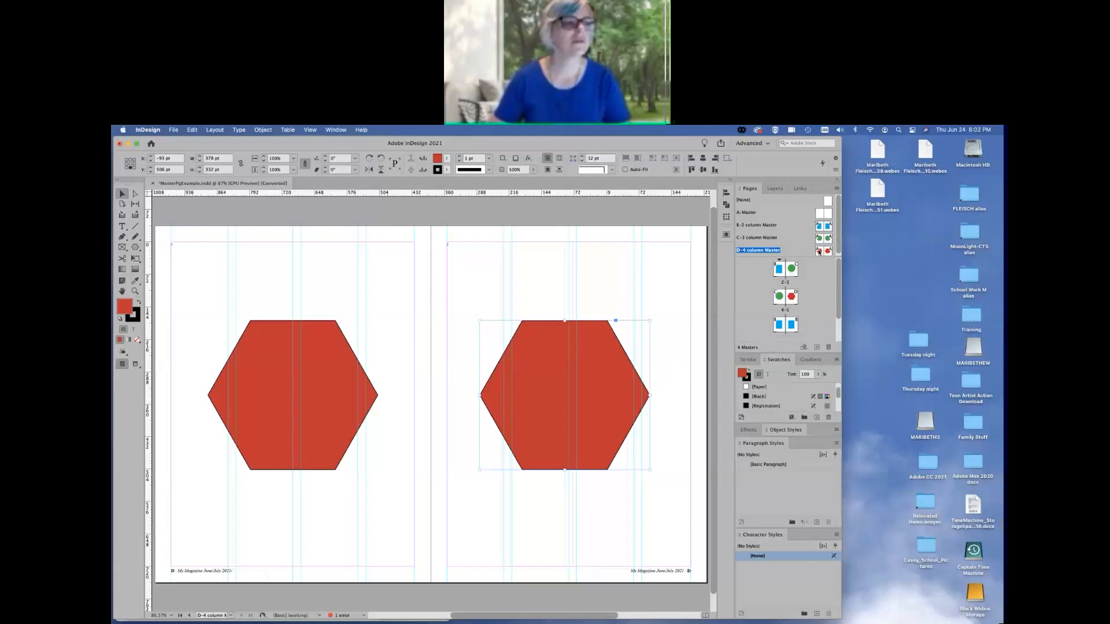
{"action": "left_click_drag", "start_coordinate": [819, 251], "coordinate": [779, 325]}
{"action": "left_click", "coordinate": [585, 279]}
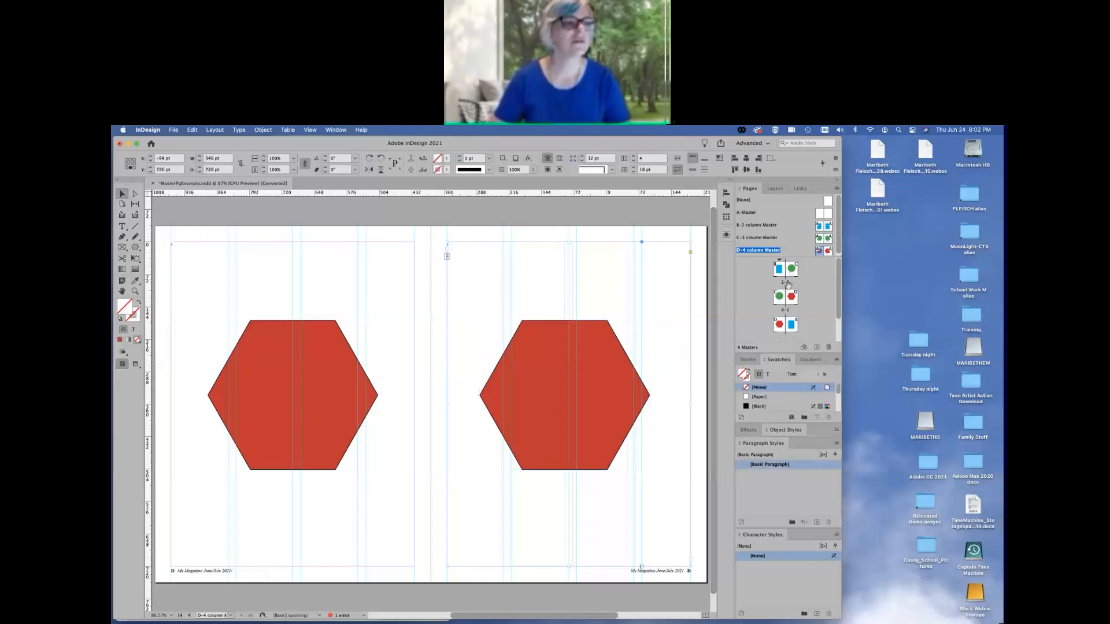
{"action": "double_click", "coordinate": [785, 311]}
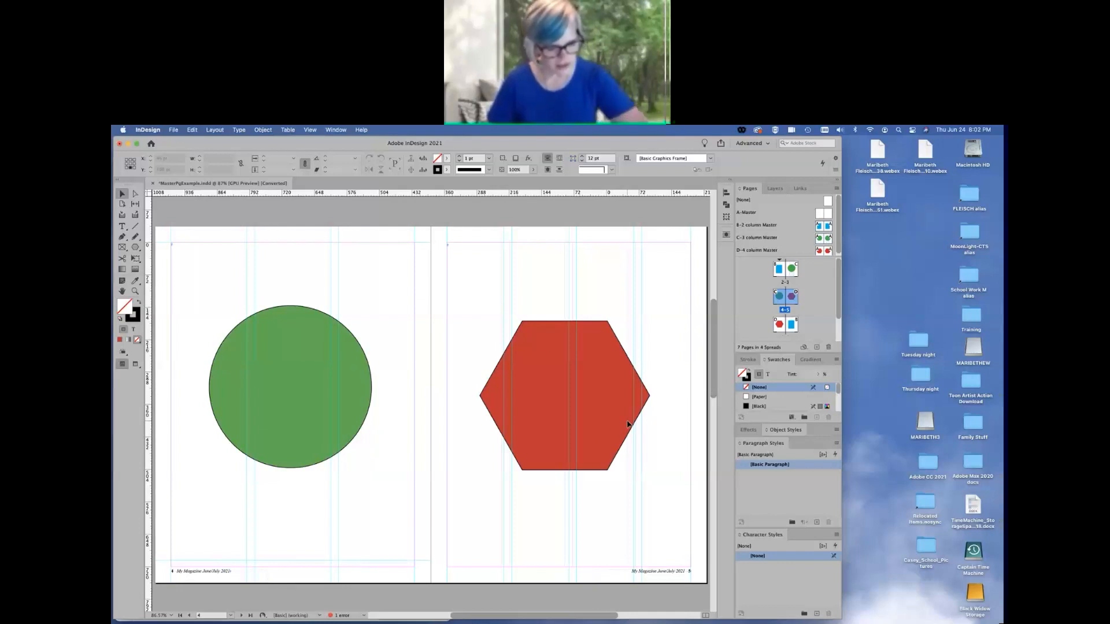
- Override the red hexagon on page 5, move it up to the page's upper left, and shrink it to about 250 by 215.5 pt
{"action": "left_click", "coordinate": [600, 396]}
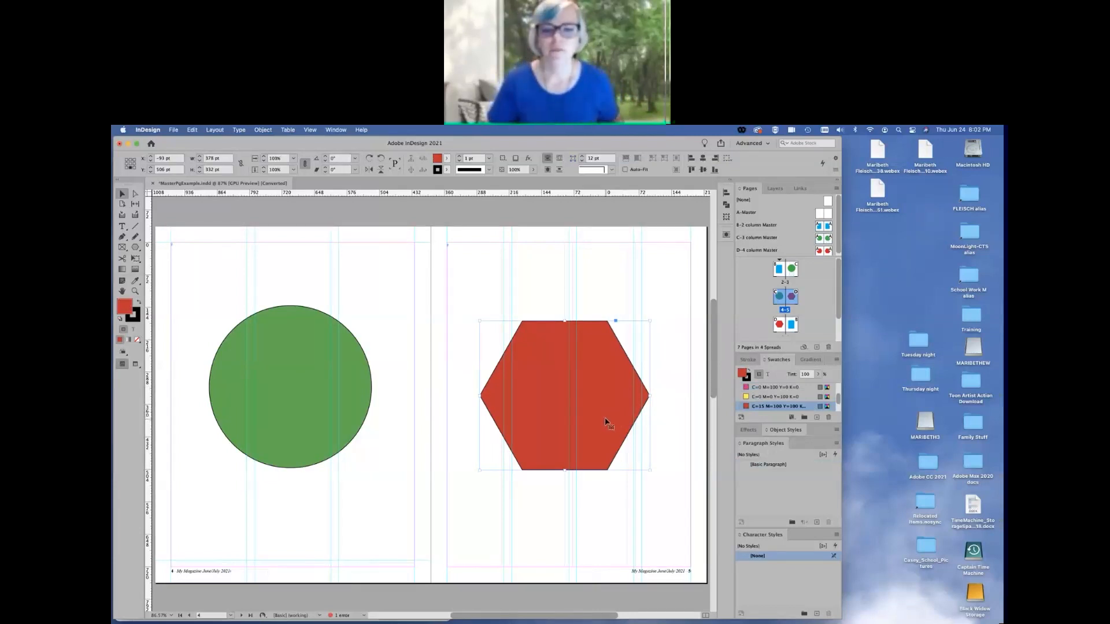
{"action": "left_click_drag", "start_coordinate": [606, 422], "coordinate": [548, 338]}
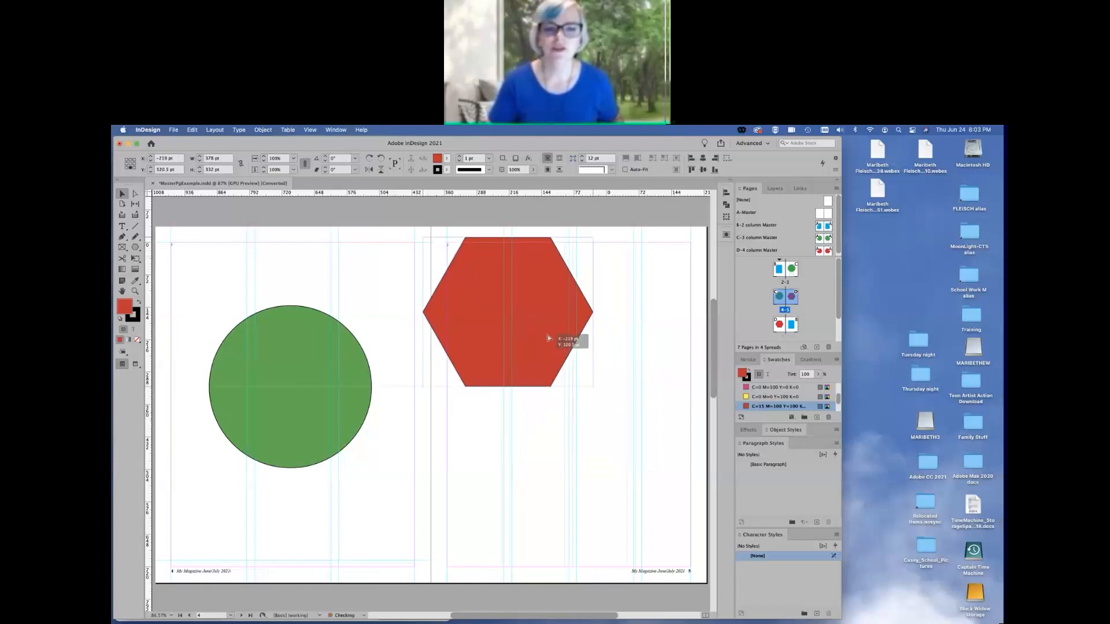
{"action": "left_click_drag", "start_coordinate": [593, 386], "coordinate": [498, 307]}
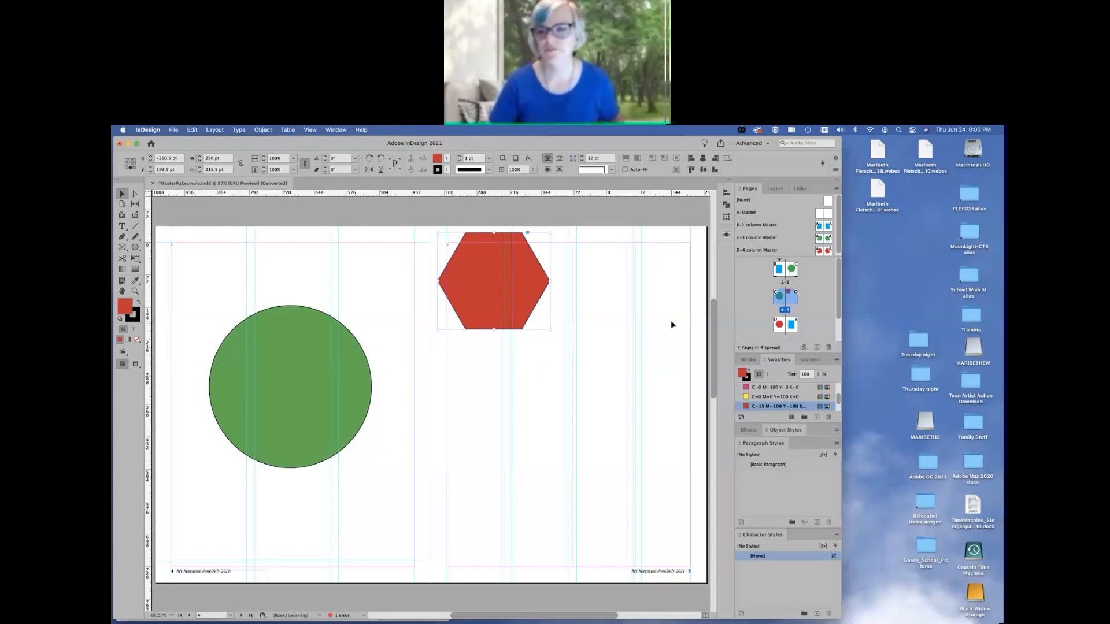
- Recolor the hexagon on the D-4 column Master's right page with the PANTONE 660 C swatch
{"action": "double_click", "coordinate": [828, 253]}
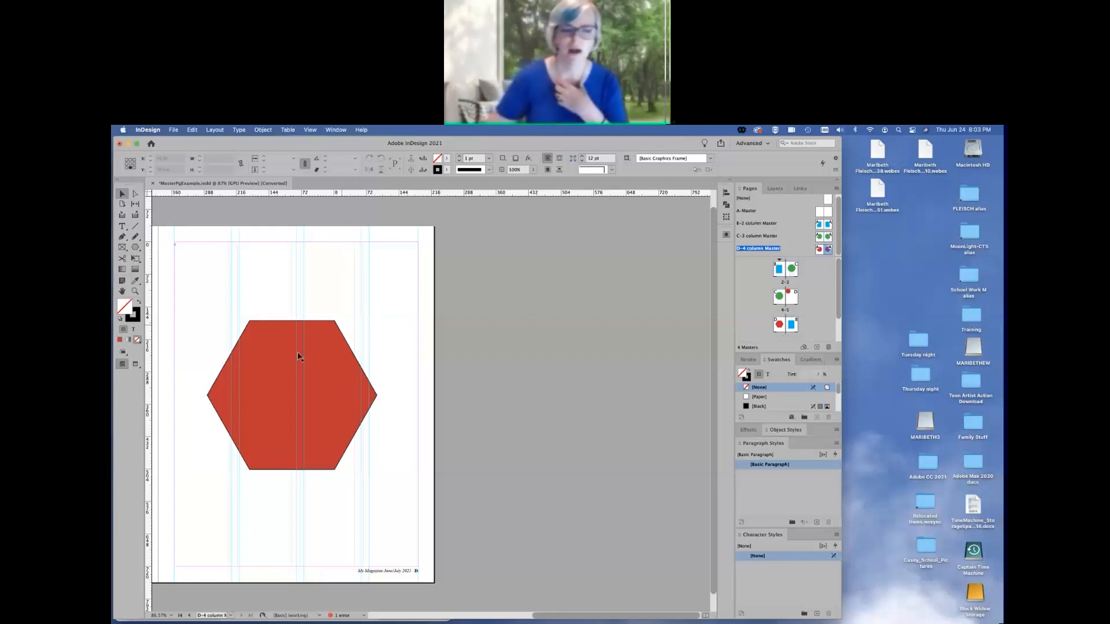
{"action": "left_click", "coordinate": [283, 359]}
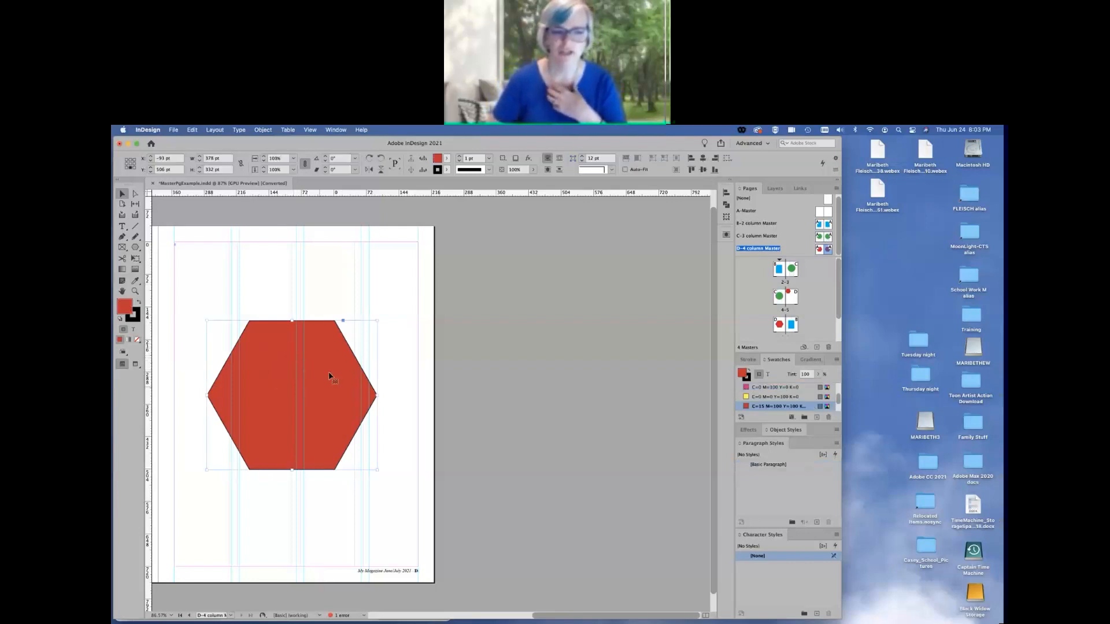
{"action": "scroll", "coordinate": [804, 406], "scroll_direction": "down", "scroll_amount": 2}
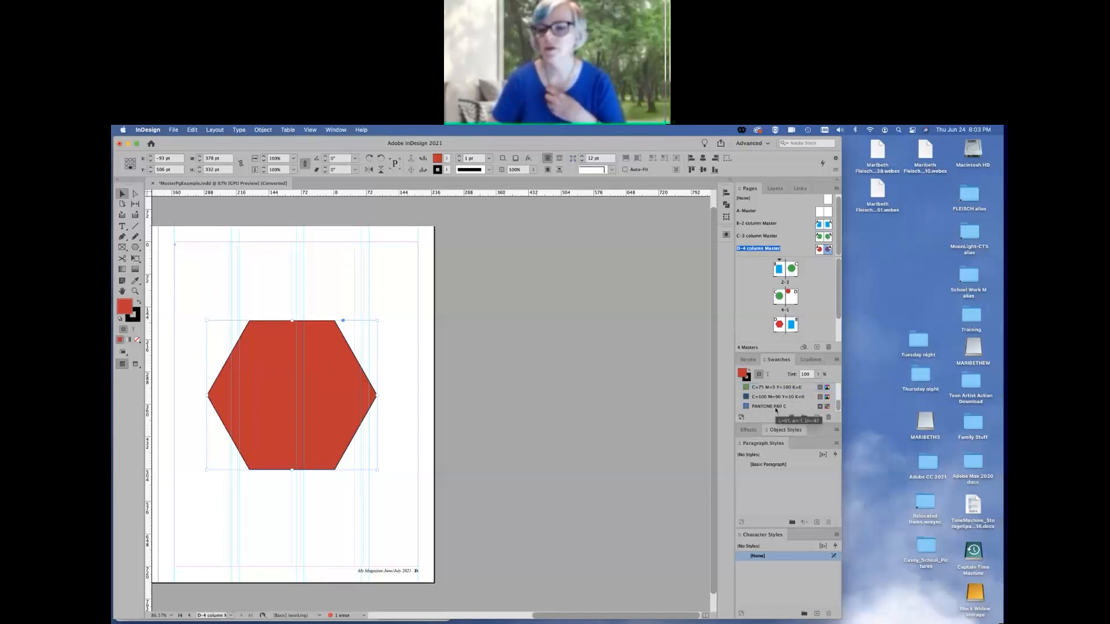
{"action": "left_click", "coordinate": [775, 407]}
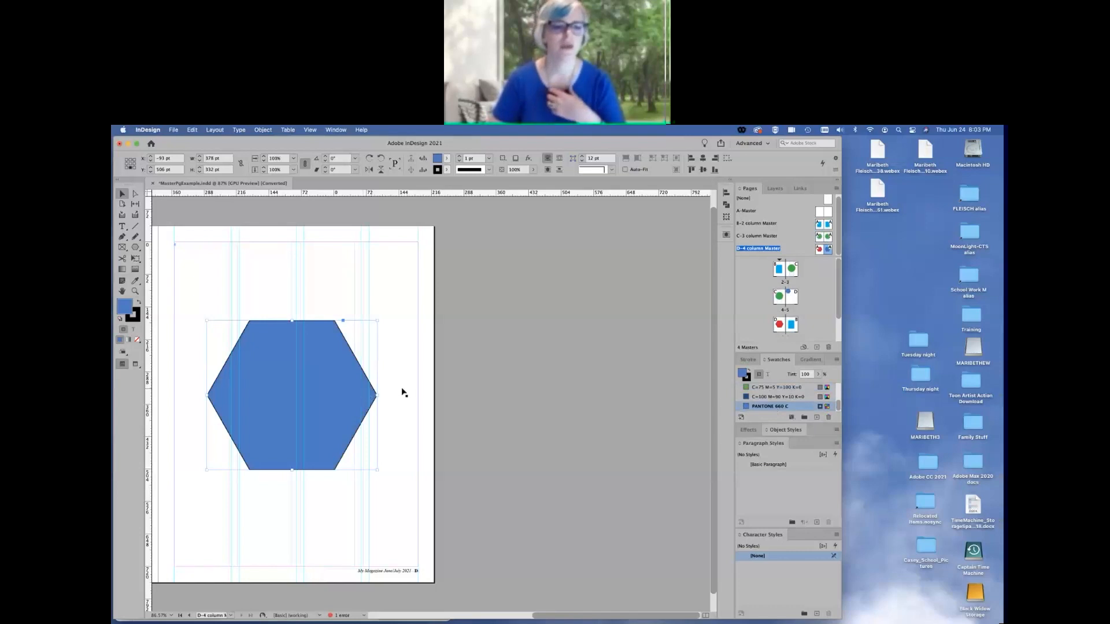
- Return to page 5 and move its hexagon down to about X -228 pt, Y 372.5 pt
{"action": "double_click", "coordinate": [792, 296]}
{"action": "scroll", "coordinate": [508, 348], "scroll_direction": "left", "scroll_amount": 6}
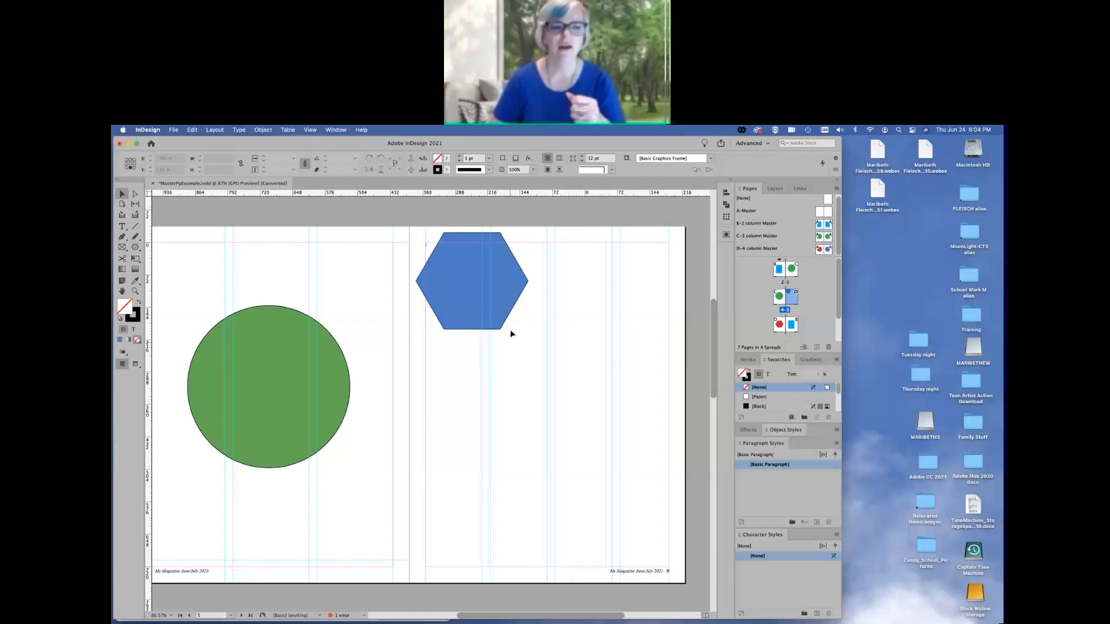
{"action": "left_click", "coordinate": [503, 270]}
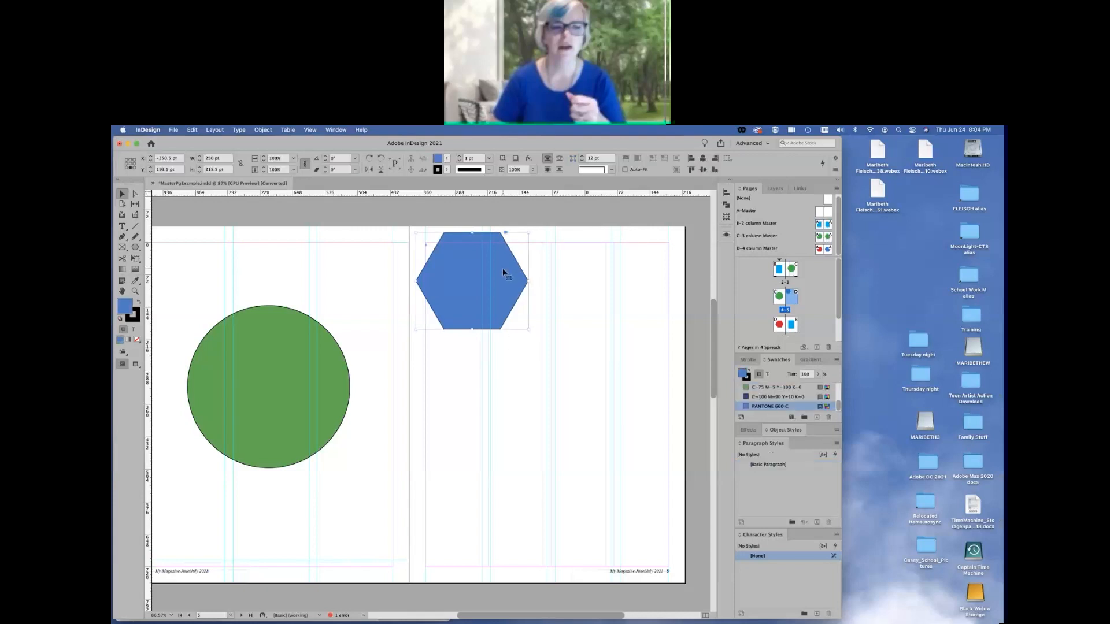
{"action": "left_click_drag", "start_coordinate": [502, 269], "coordinate": [523, 396]}
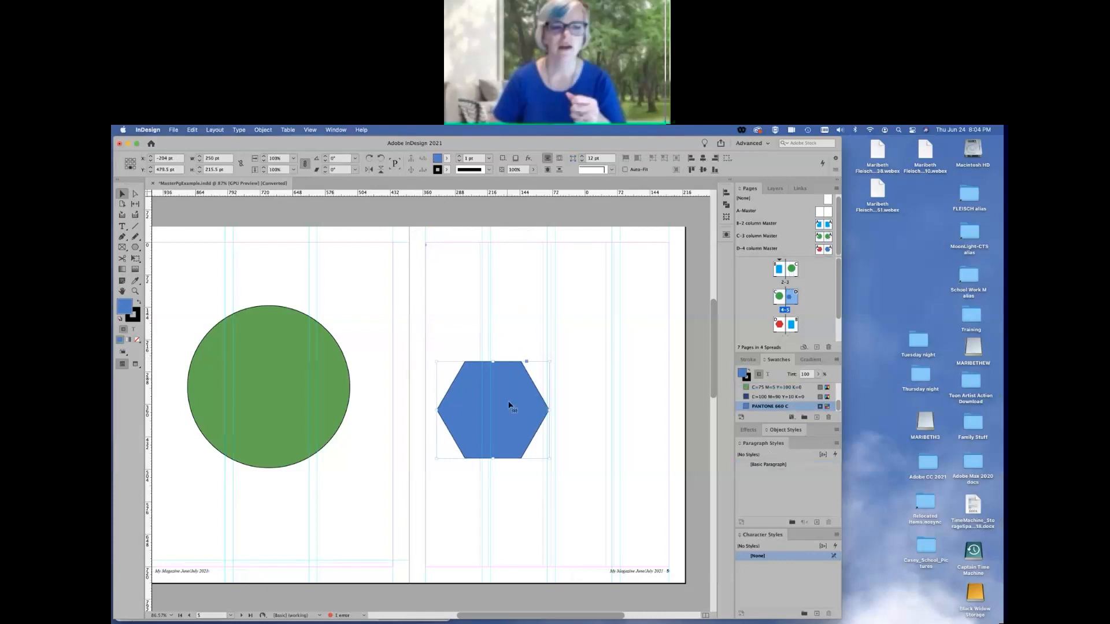
{"action": "scroll", "coordinate": [514, 410], "scroll_direction": "up", "scroll_amount": 1}
{"action": "left_click_drag", "start_coordinate": [521, 414], "coordinate": [512, 366]}
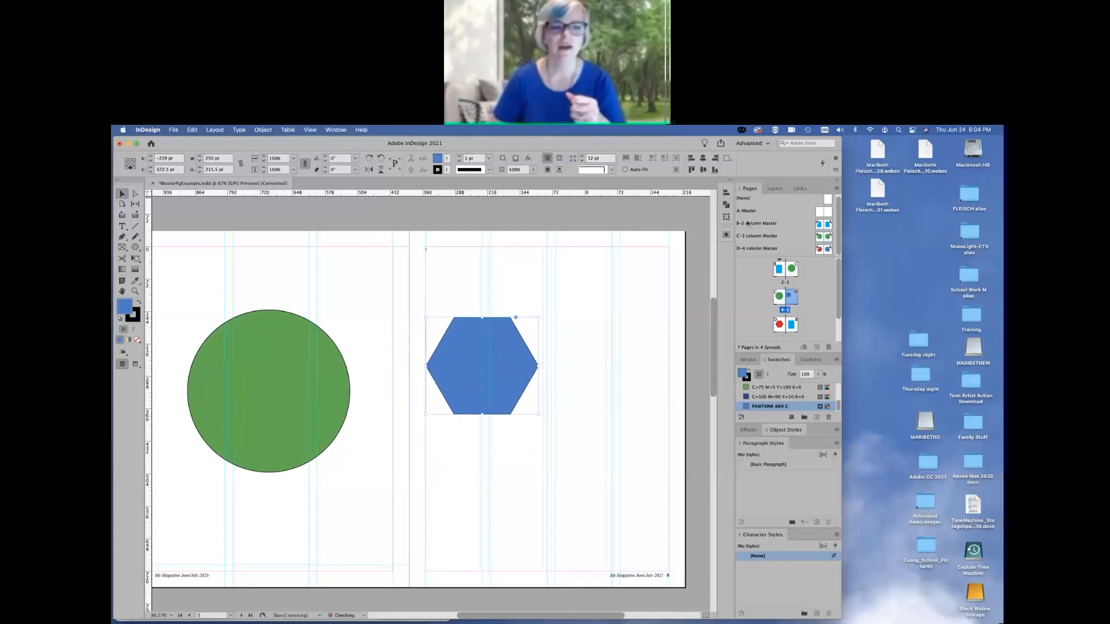
- Detach the selected hexagon on page 5 from its master
{"action": "left_click", "coordinate": [835, 189]}
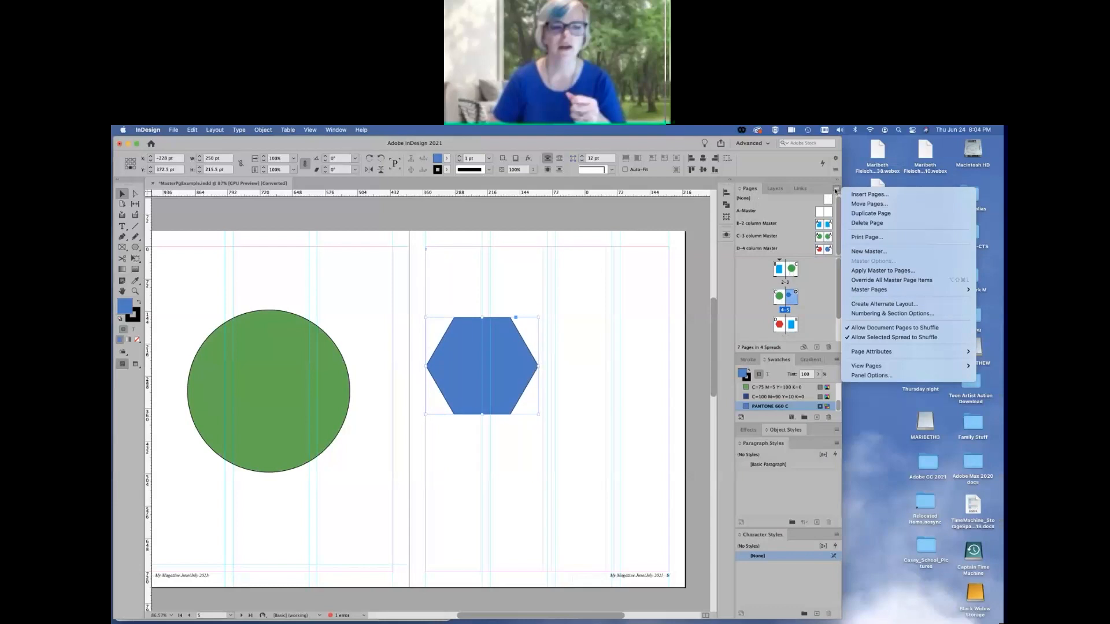
{"action": "mouse_move", "coordinate": [897, 293]}
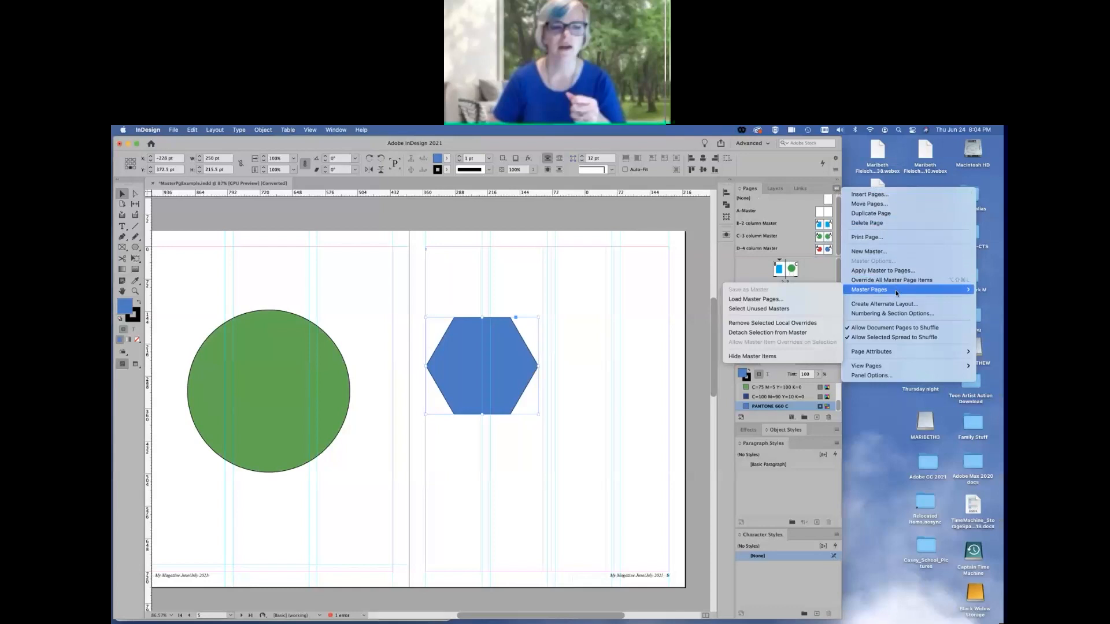
{"action": "left_click", "coordinate": [821, 333]}
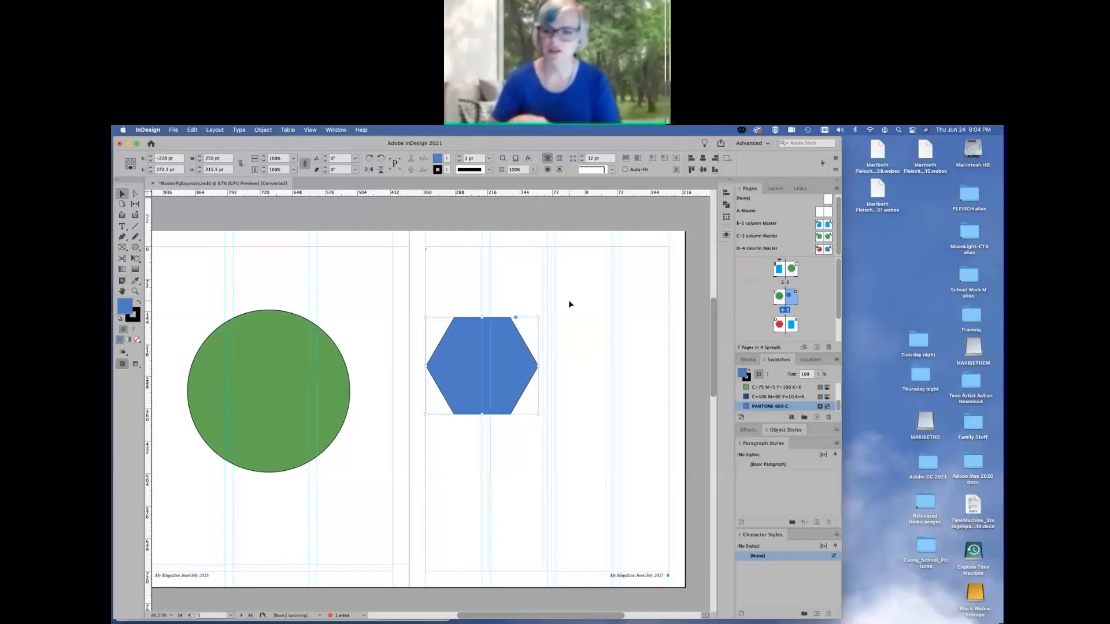
- Try removing all local overrides on page 5 and moving the detached hexagon toward the spine, and undo both changes
{"action": "left_click", "coordinate": [837, 189]}
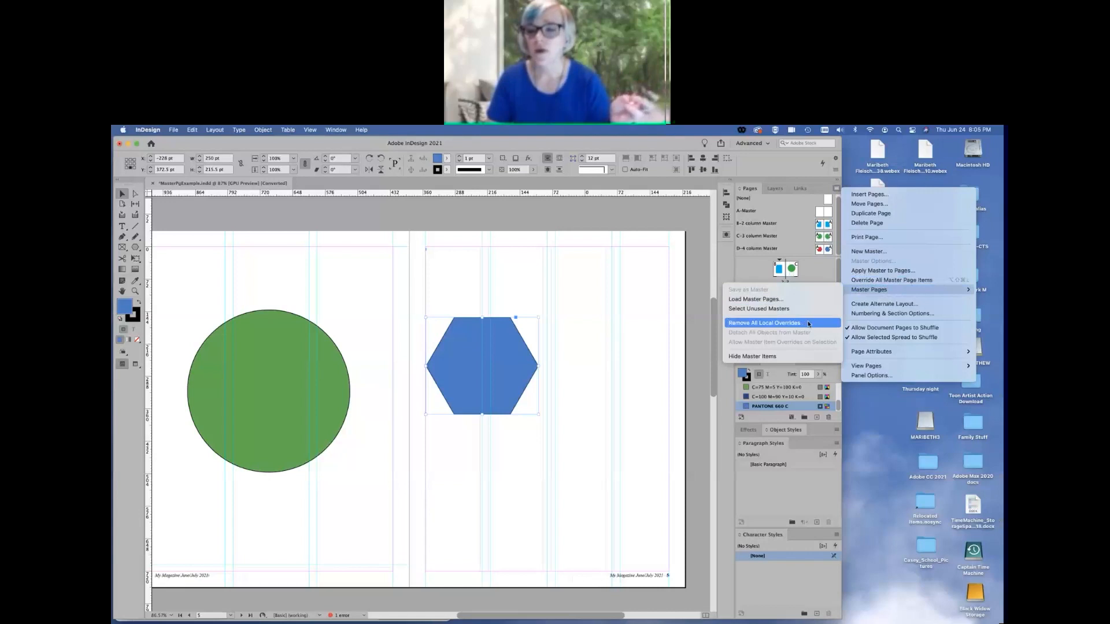
{"action": "left_click", "coordinate": [808, 323]}
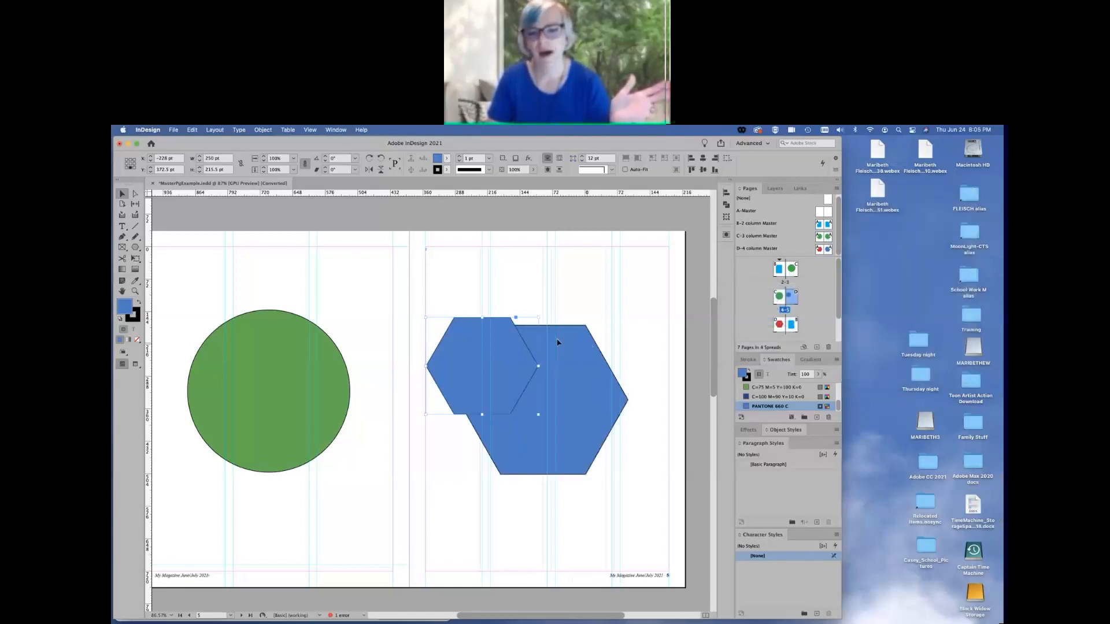
{"action": "left_click_drag", "start_coordinate": [465, 330], "coordinate": [410, 285]}
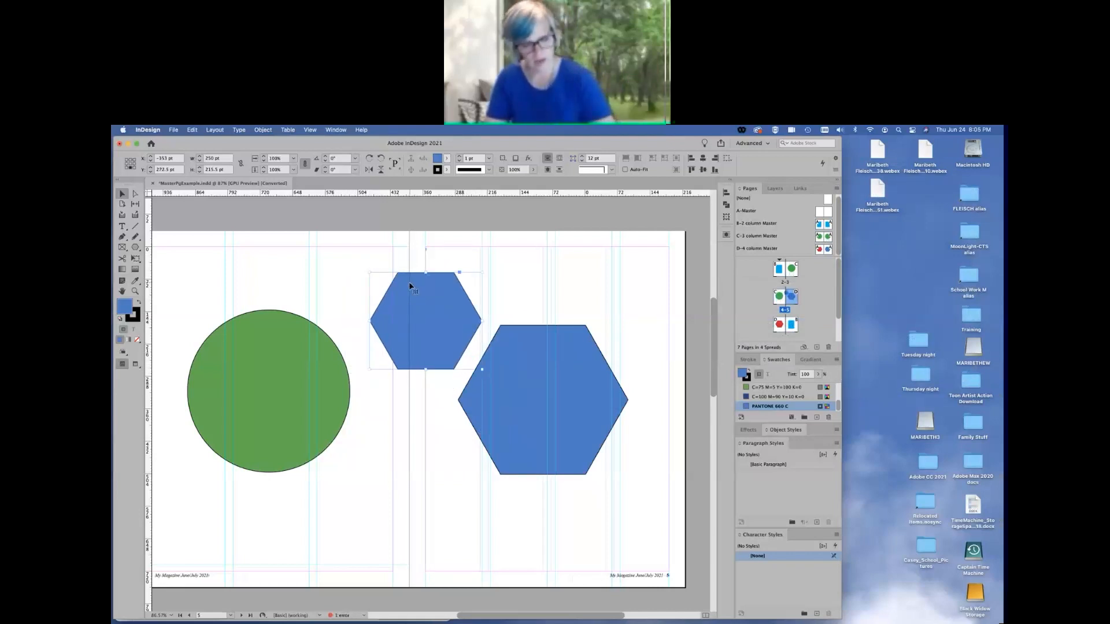
{"action": "key", "text": "super+z"}
{"action": "key", "text": "super+z"}
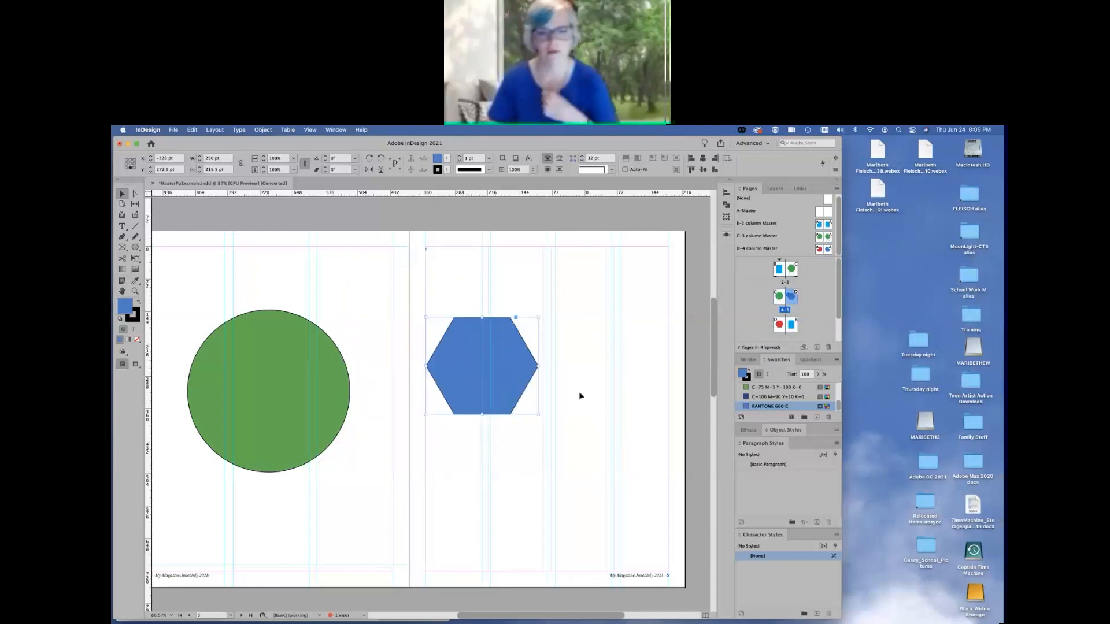
- Move page 5's detached hexagon toward the outer edge, and fill the D-4 column Master's right-page hexagon with C=0 M=0 Y=100 K=0
{"action": "left_click_drag", "start_coordinate": [517, 372], "coordinate": [619, 392]}
{"action": "double_click", "coordinate": [828, 250]}
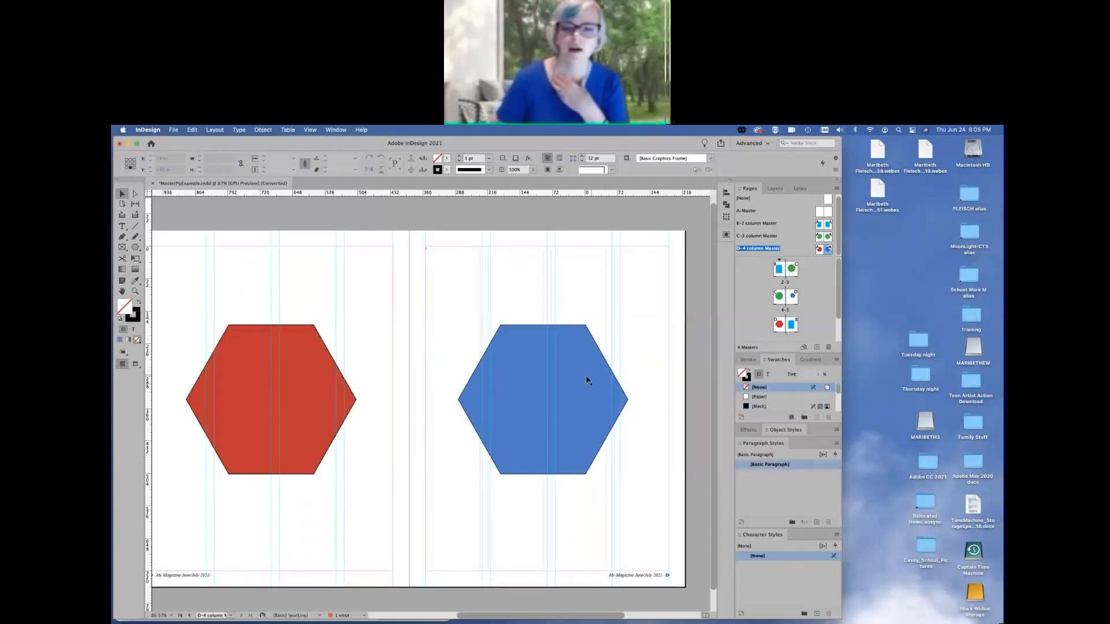
{"action": "left_click", "coordinate": [588, 379]}
{"action": "scroll", "coordinate": [801, 392], "scroll_direction": "up", "scroll_amount": 2}
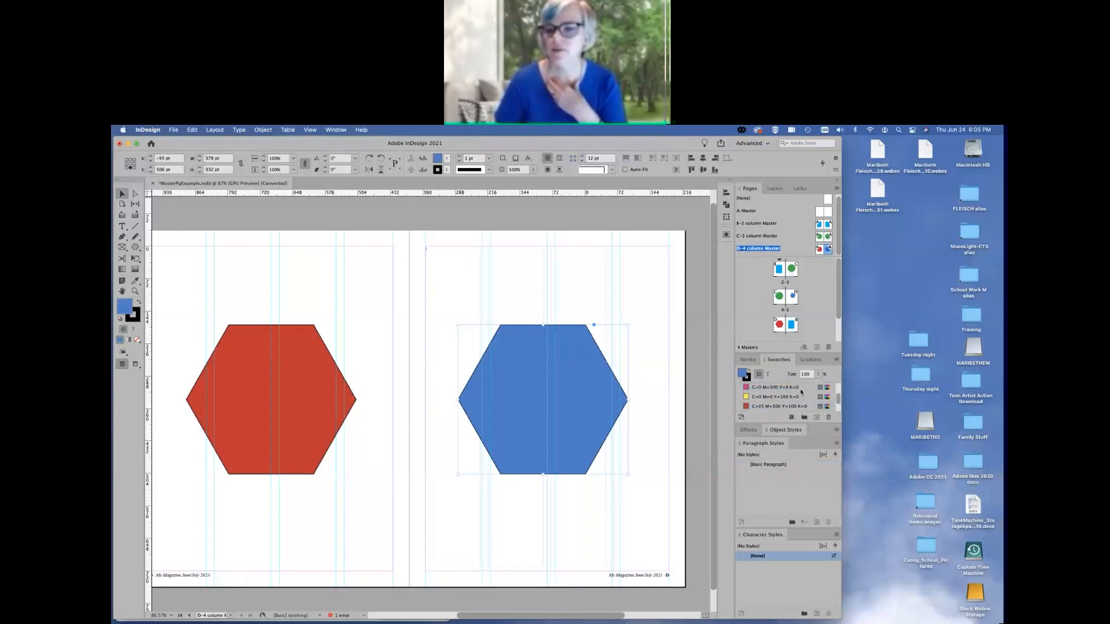
{"action": "left_click", "coordinate": [775, 386]}
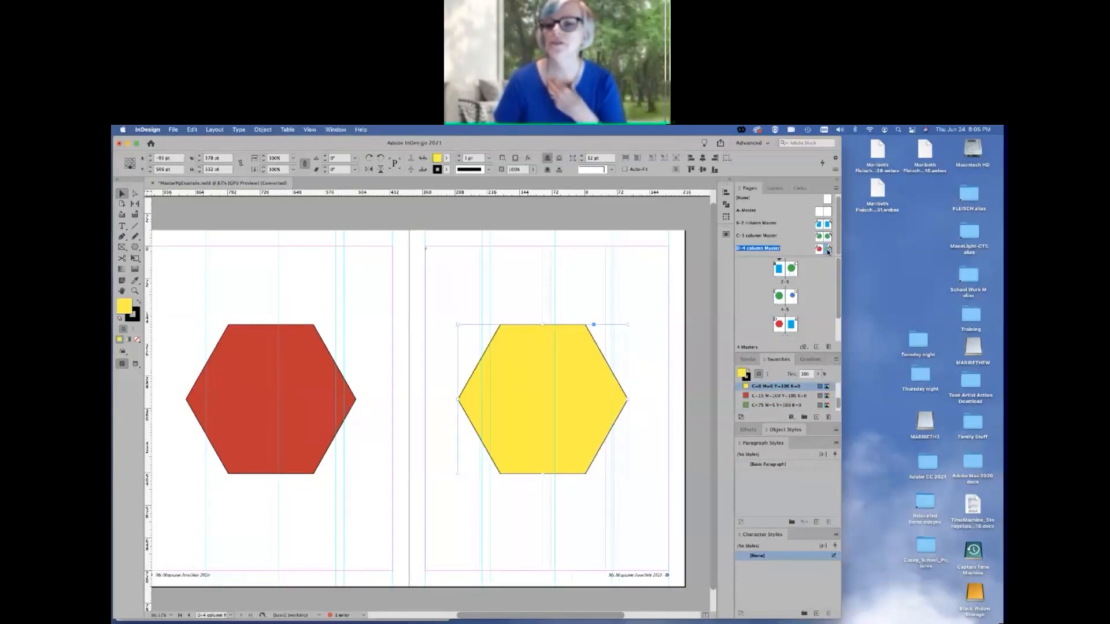
- Return to page 5 and move the detached hexagon up and outward to about X 23 pt, Y 355.7 pt
{"action": "double_click", "coordinate": [787, 297]}
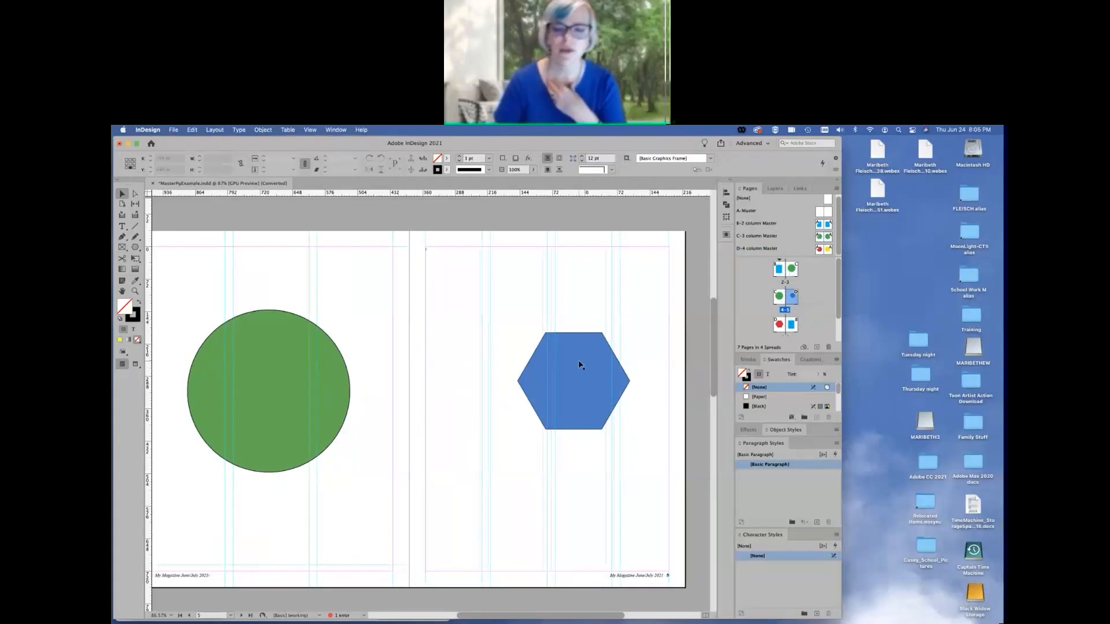
{"action": "left_click_drag", "start_coordinate": [580, 365], "coordinate": [602, 344]}
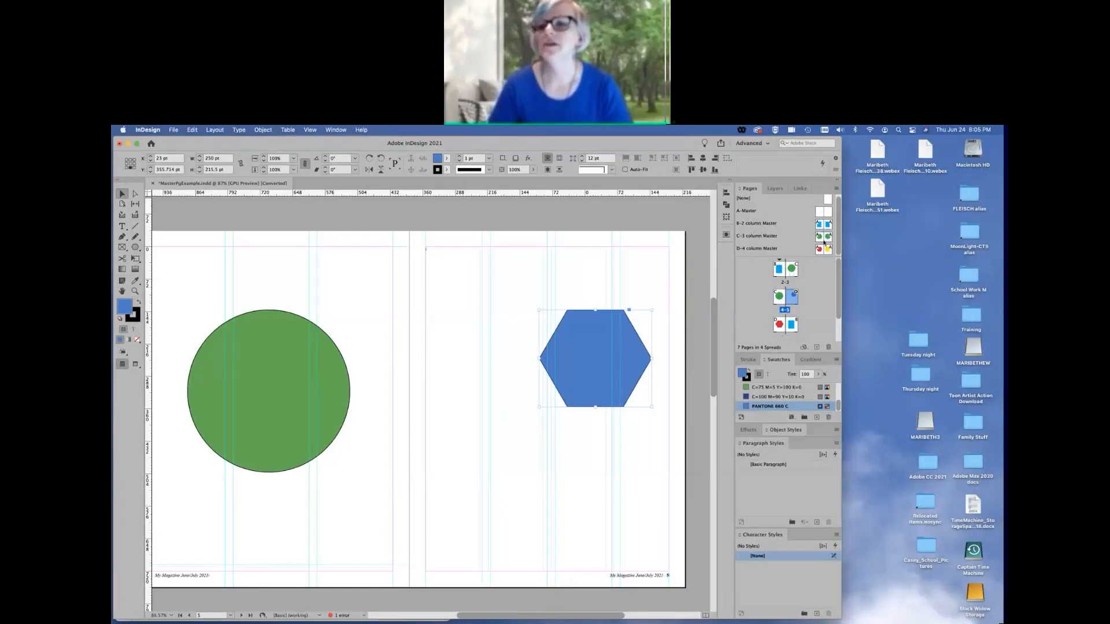
- Select the spread of pages 4-5 and examine the master page commands available for it
{"action": "left_click", "coordinate": [816, 297]}
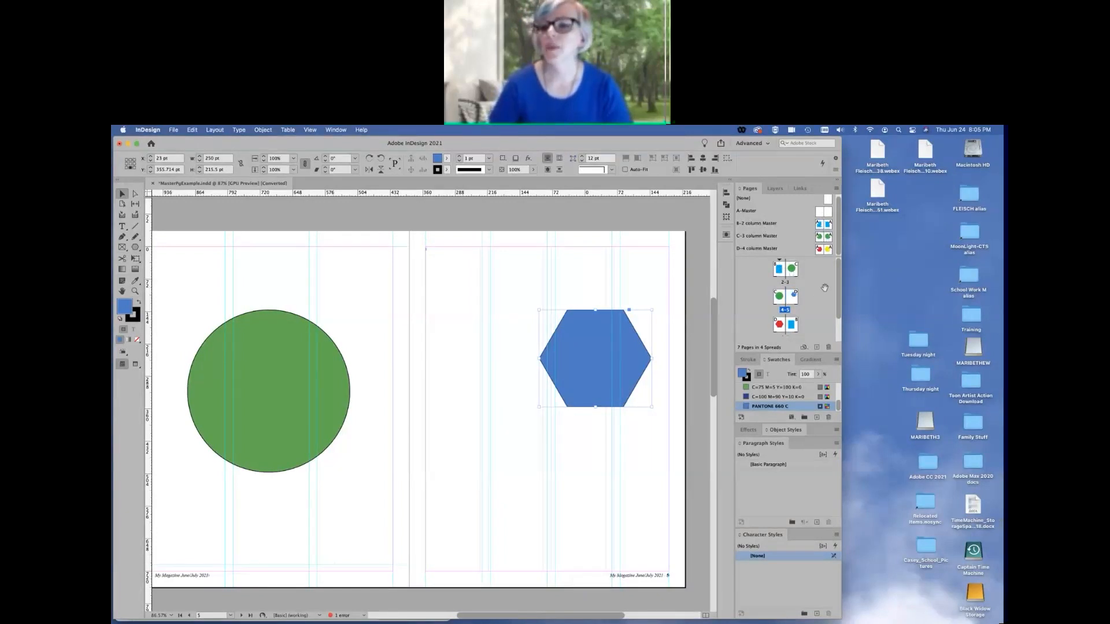
{"action": "left_click", "coordinate": [778, 302]}
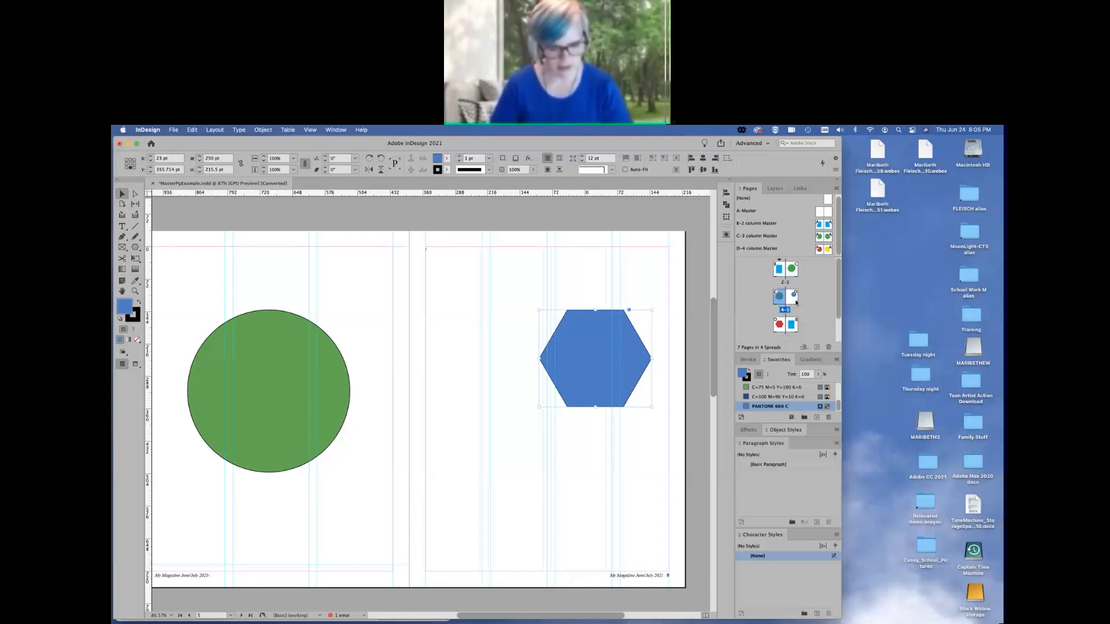
{"action": "left_click", "coordinate": [794, 299], "text": "shift"}
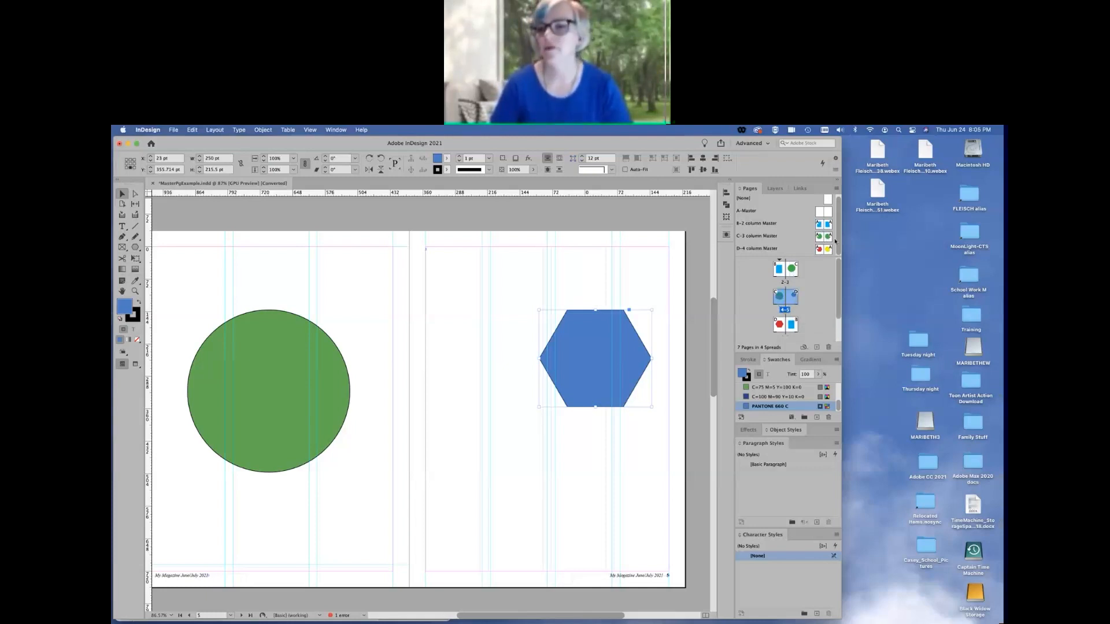
{"action": "left_click", "coordinate": [837, 189]}
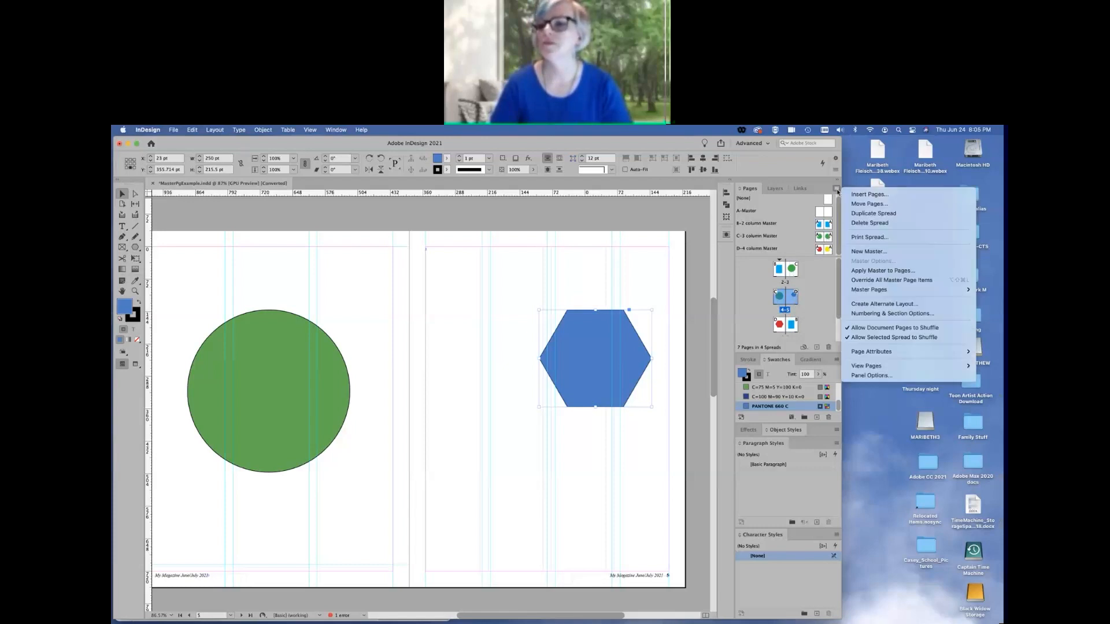
{"action": "mouse_move", "coordinate": [885, 290]}
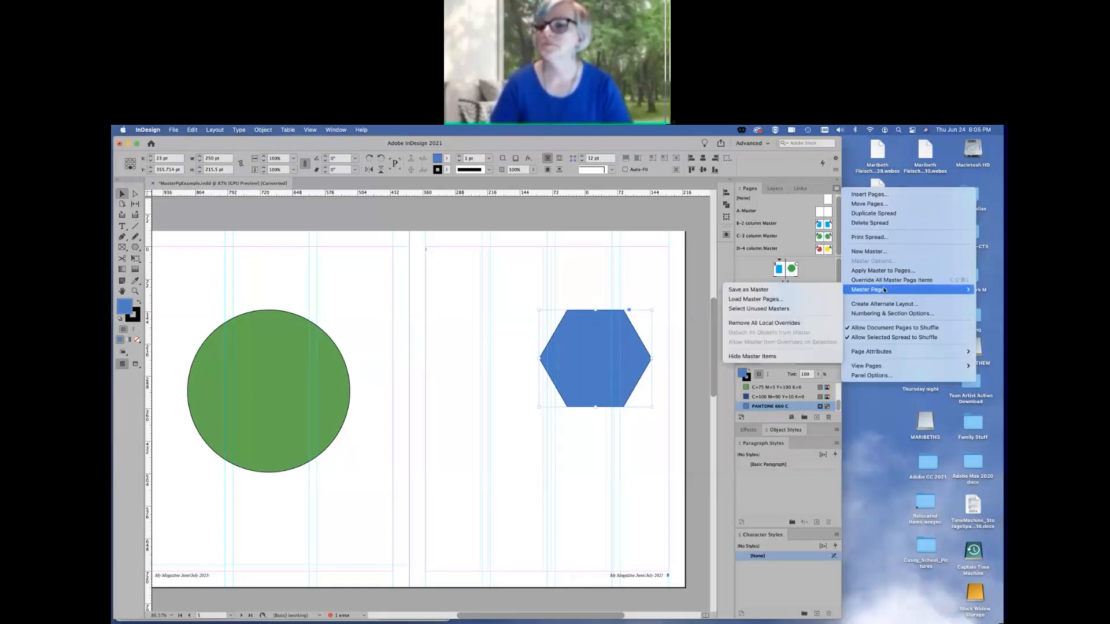
{"action": "left_click", "coordinate": [822, 269]}
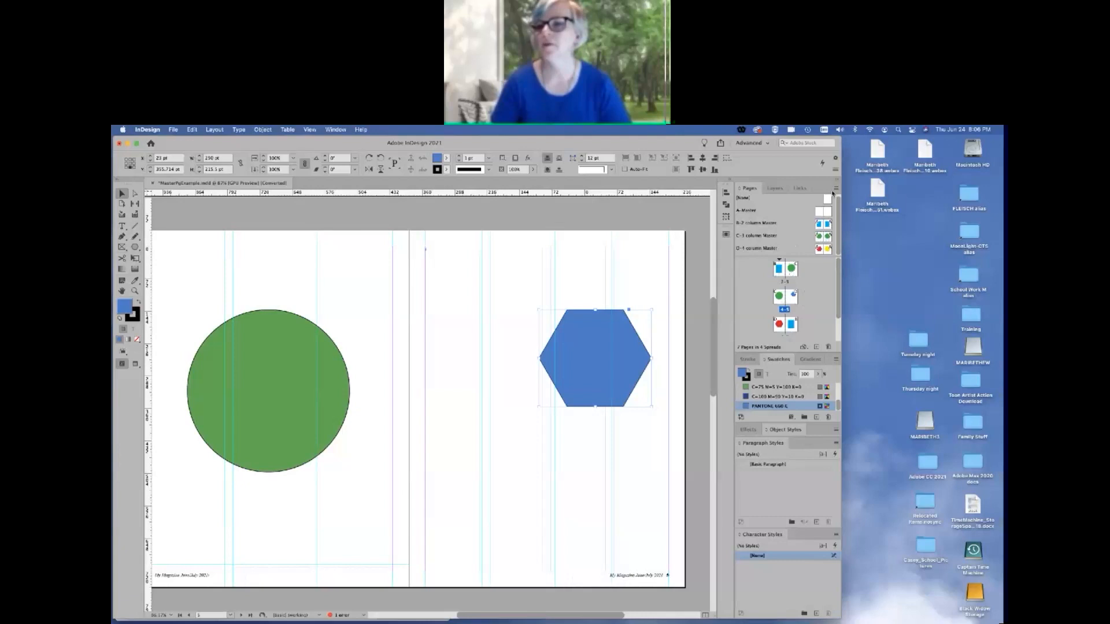
- Create a two-page Letter-size master with prefix E, named Chapter Opener and based on A-Master
{"action": "left_click", "coordinate": [837, 190]}
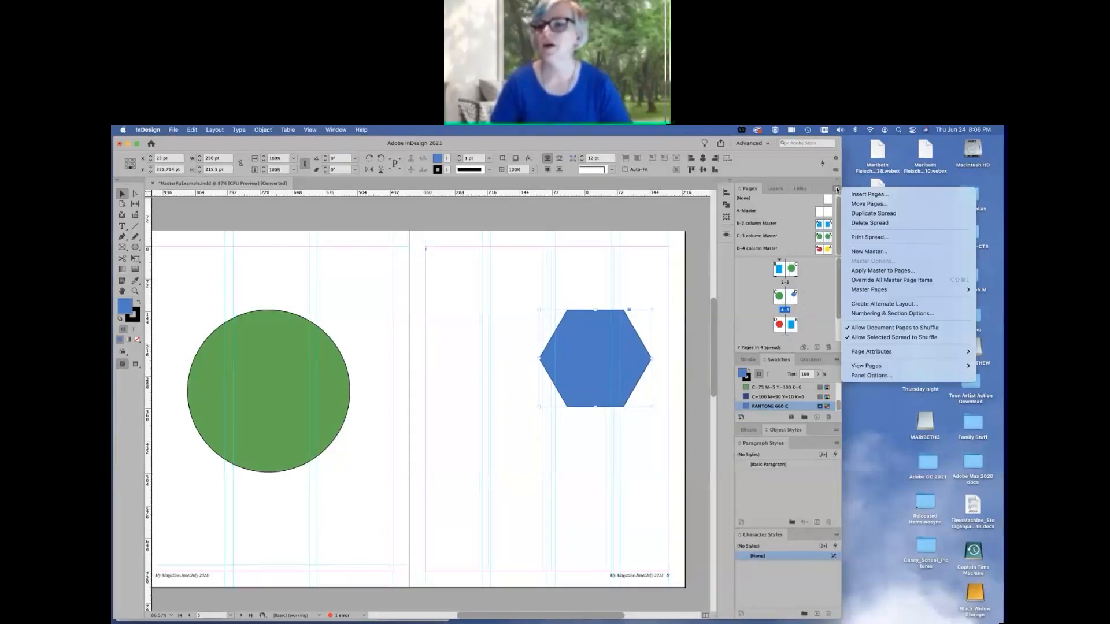
{"action": "left_click", "coordinate": [886, 253]}
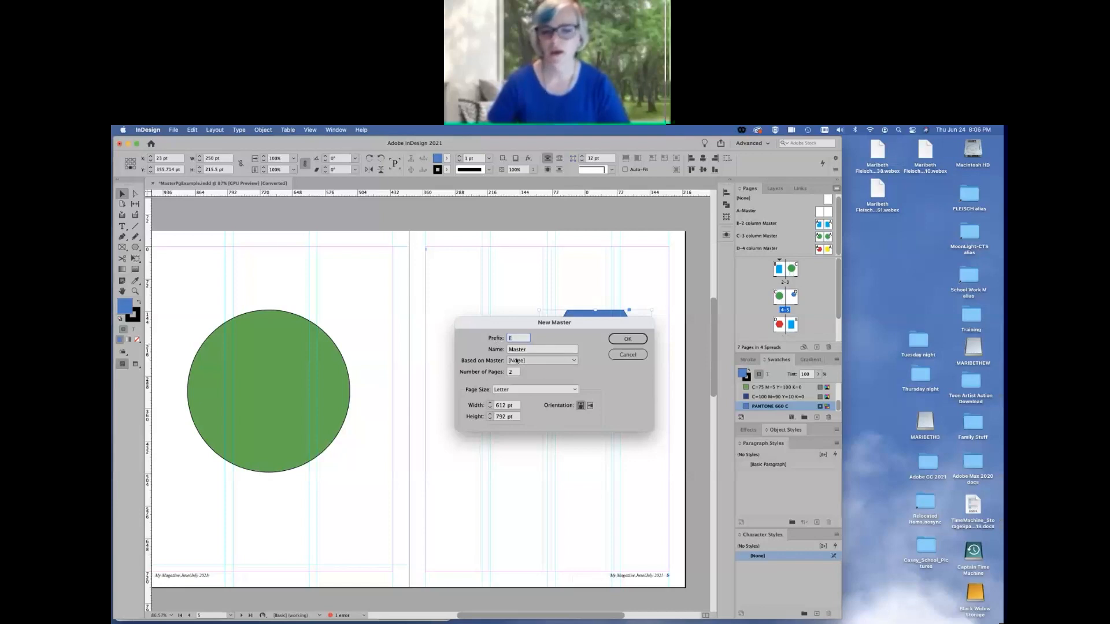
{"action": "left_click", "coordinate": [532, 350]}
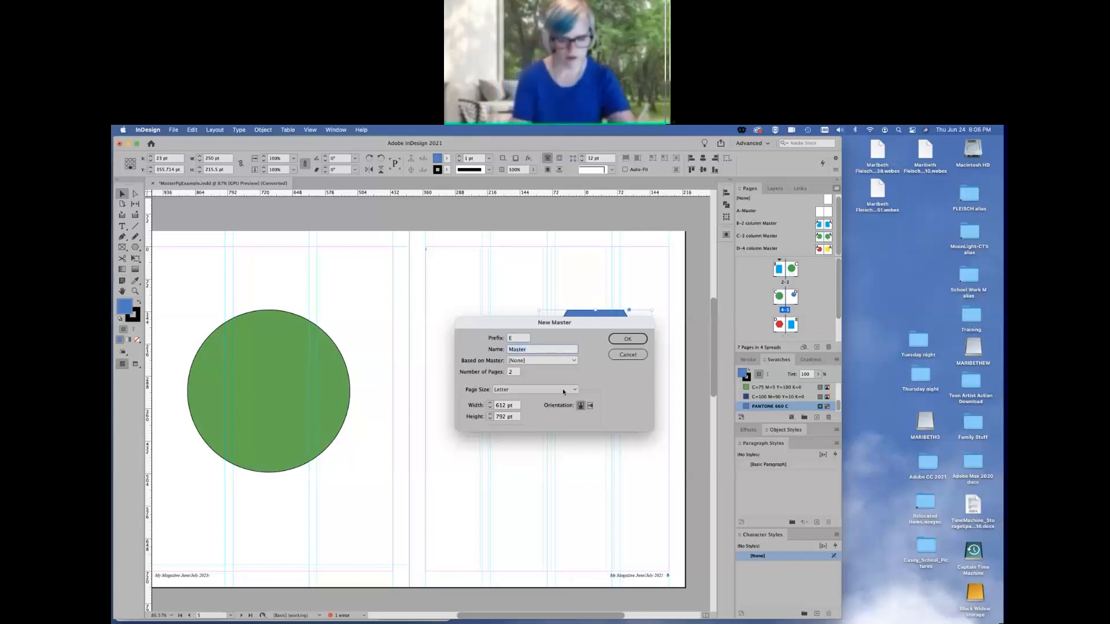
{"action": "type", "text": "C"}
{"action": "type", "text": "t"}
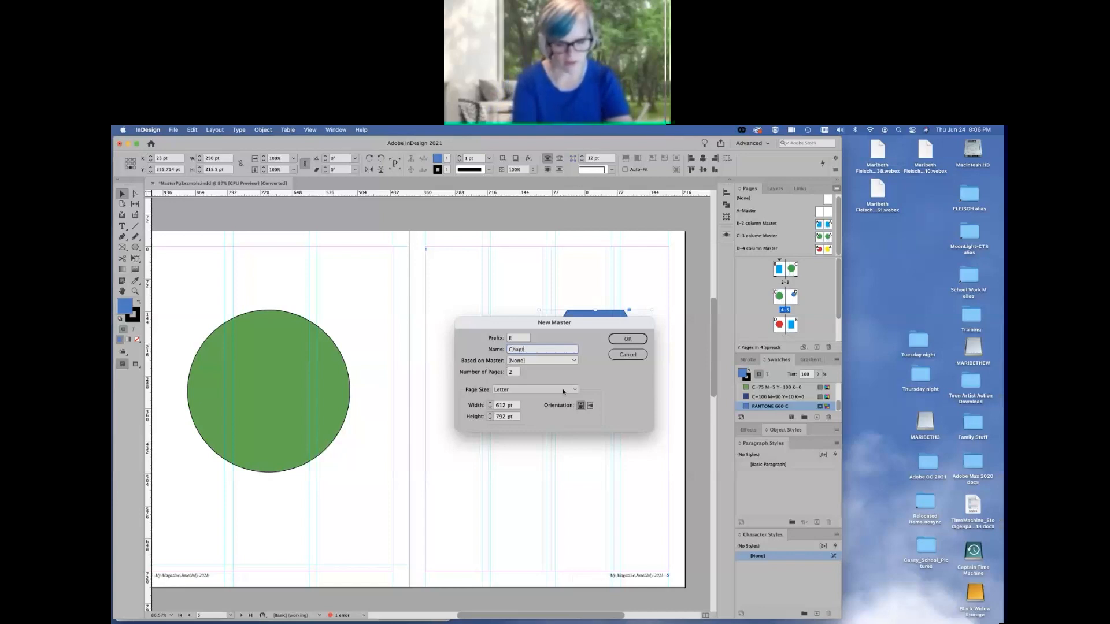
{"action": "type", "text": "er Opener"}
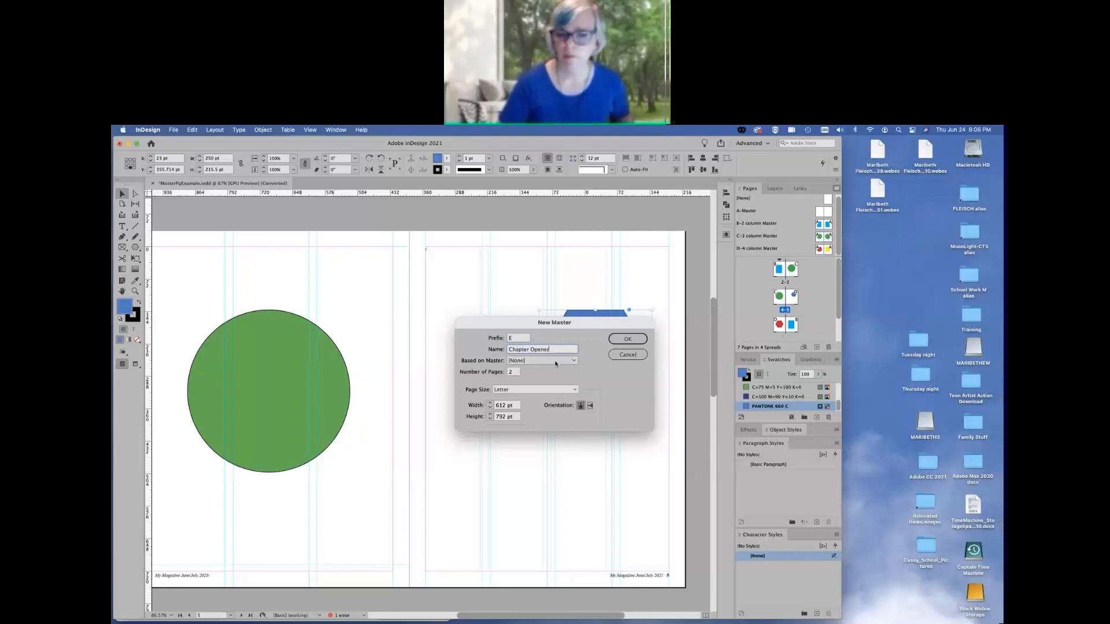
{"action": "left_click", "coordinate": [556, 361]}
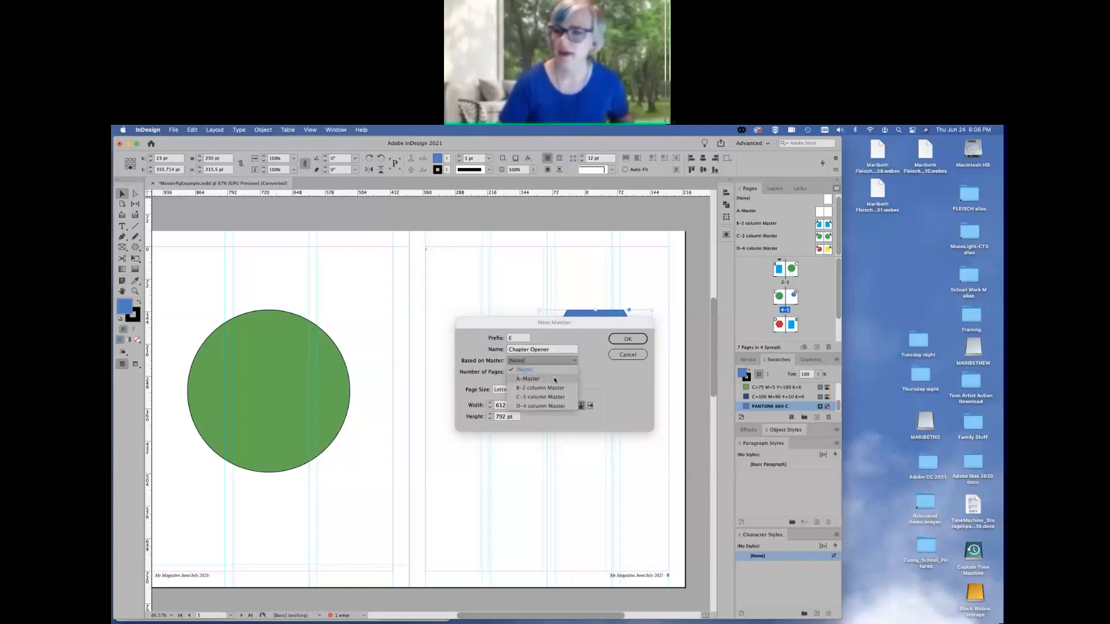
{"action": "left_click", "coordinate": [555, 380]}
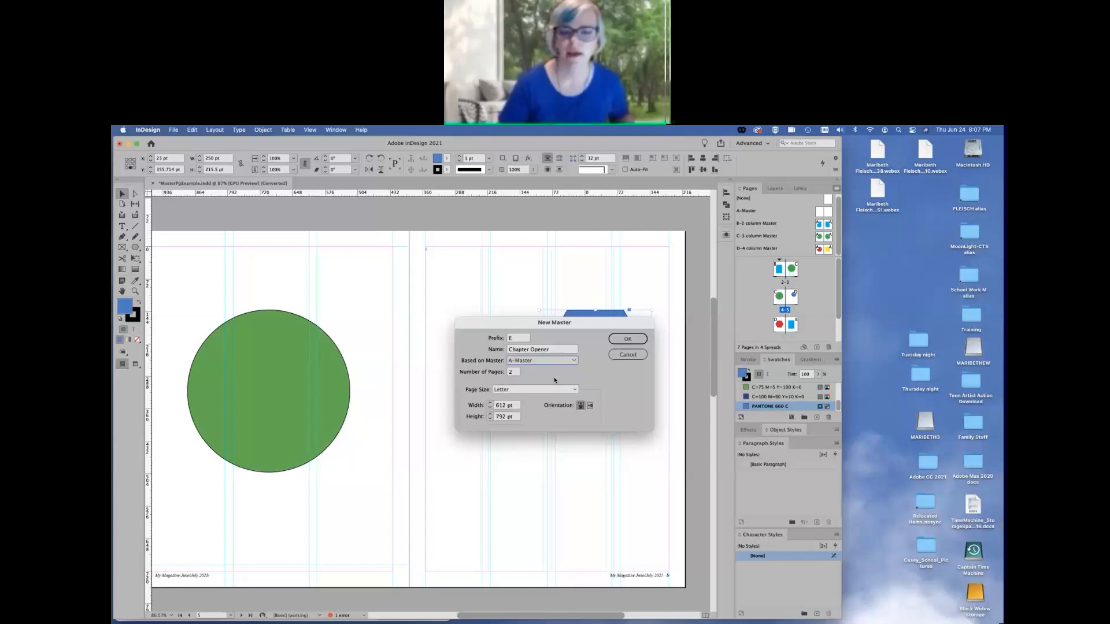
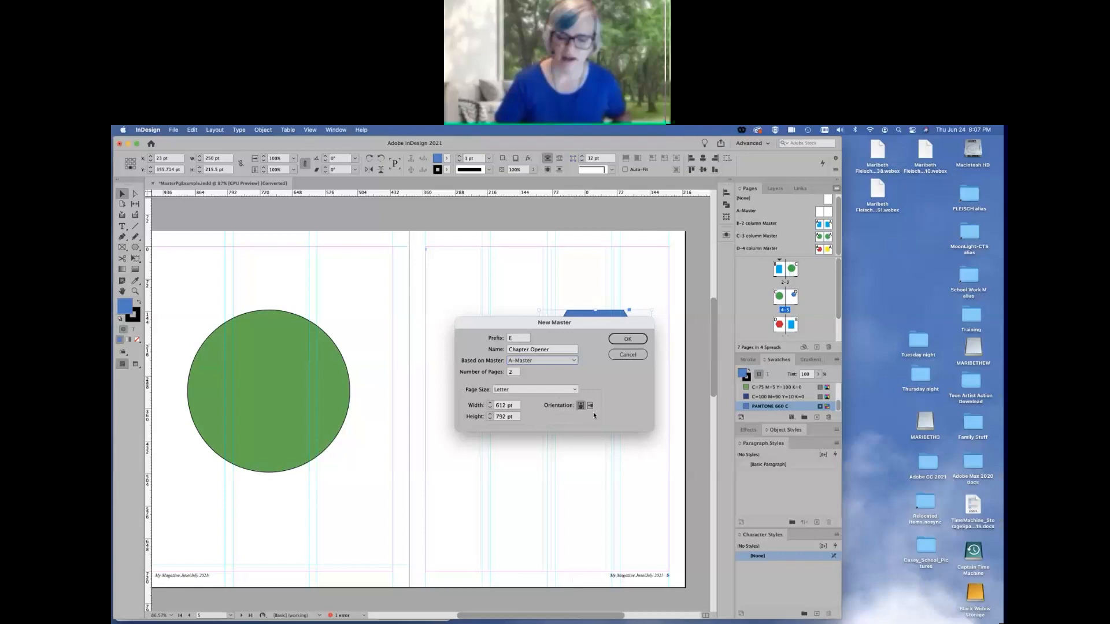
{"action": "left_click", "coordinate": [629, 340]}
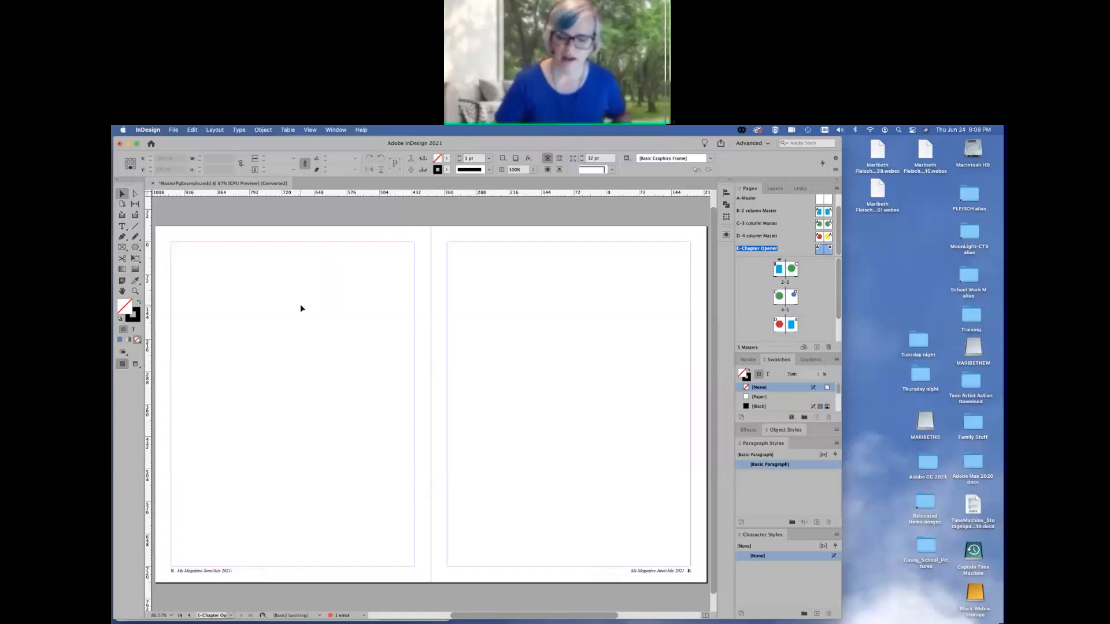
- Reset the ruler zero point to the spread's upper-left corner and check the ruler visibility option
{"action": "scroll", "coordinate": [300, 308], "scroll_direction": "left", "scroll_amount": 1}
{"action": "double_click", "coordinate": [150, 195]}
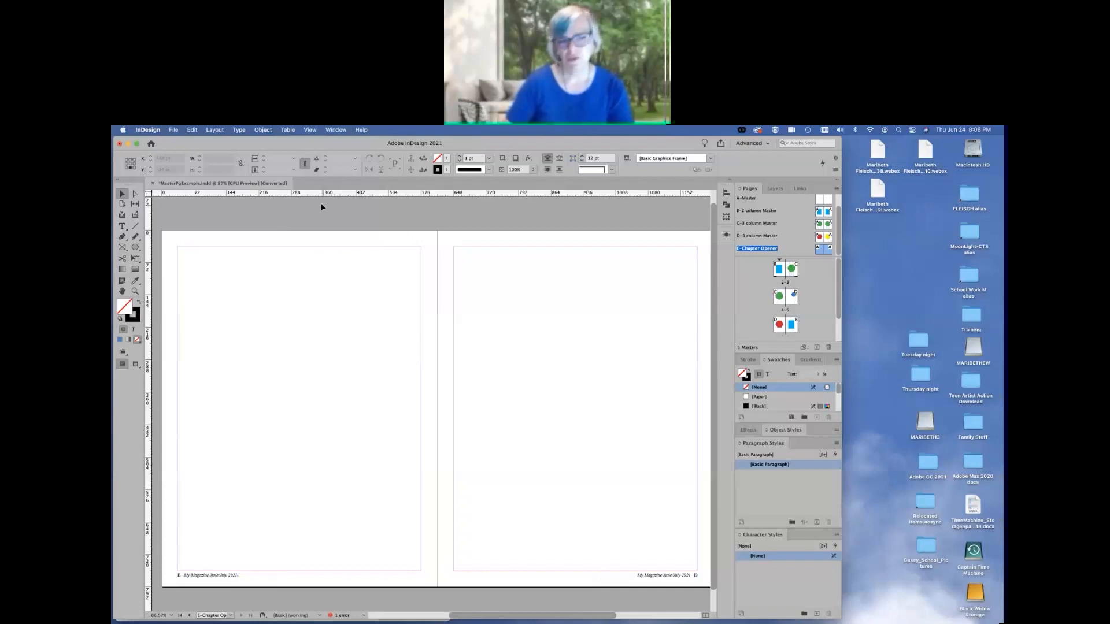
{"action": "left_click", "coordinate": [310, 131]}
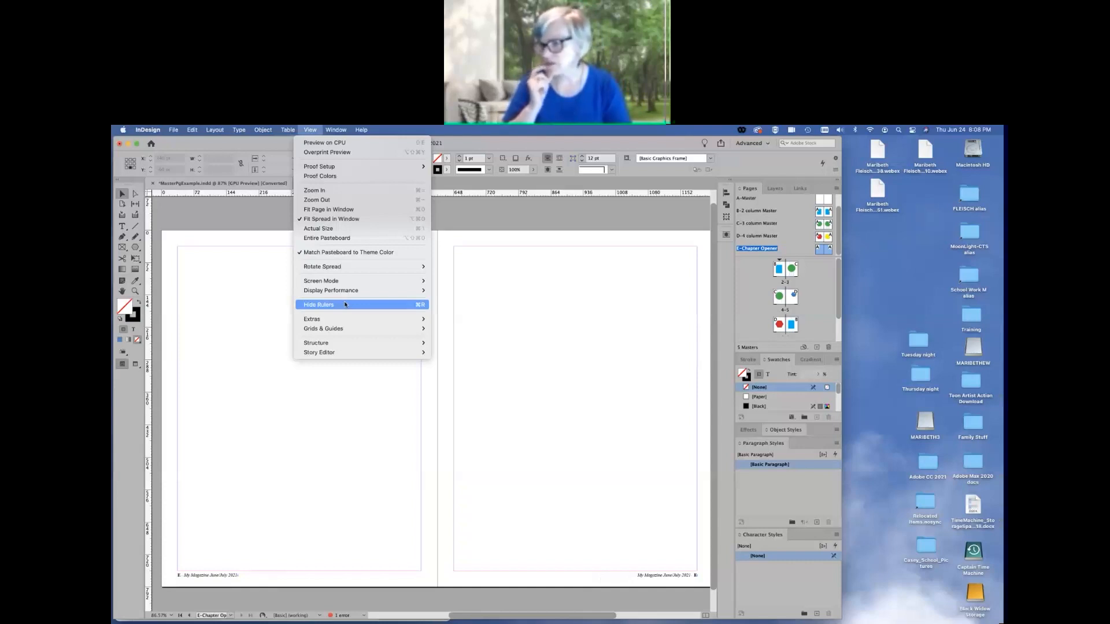
{"action": "left_click", "coordinate": [310, 130]}
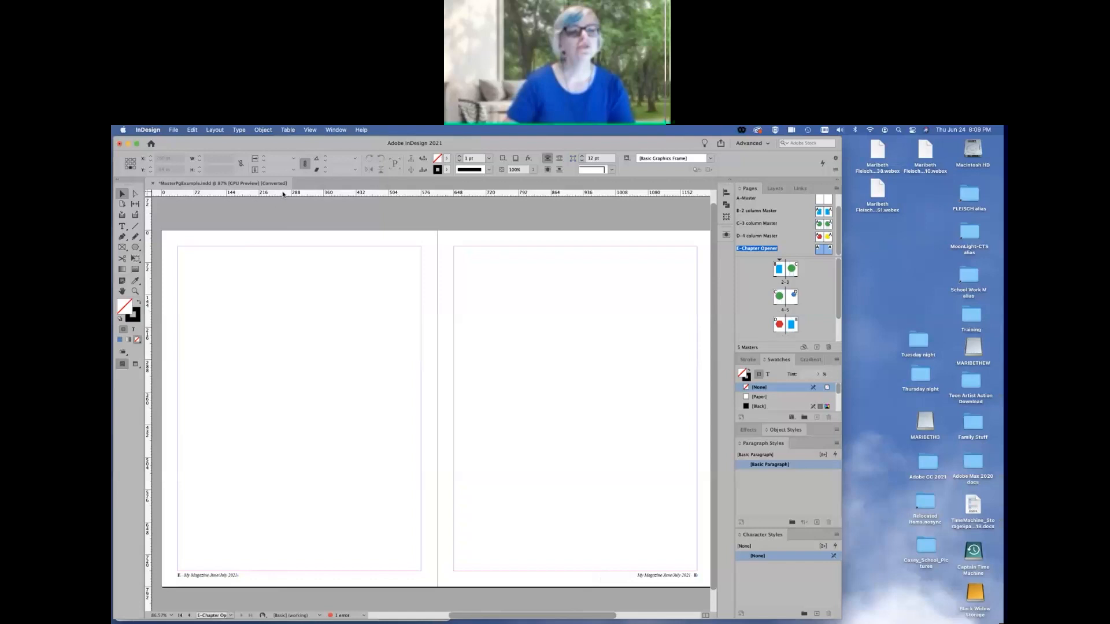
- Place a horizontal guide across the Chapter Opener master's left page at Y 76 pt
{"action": "left_click_drag", "start_coordinate": [283, 198], "coordinate": [284, 264]}
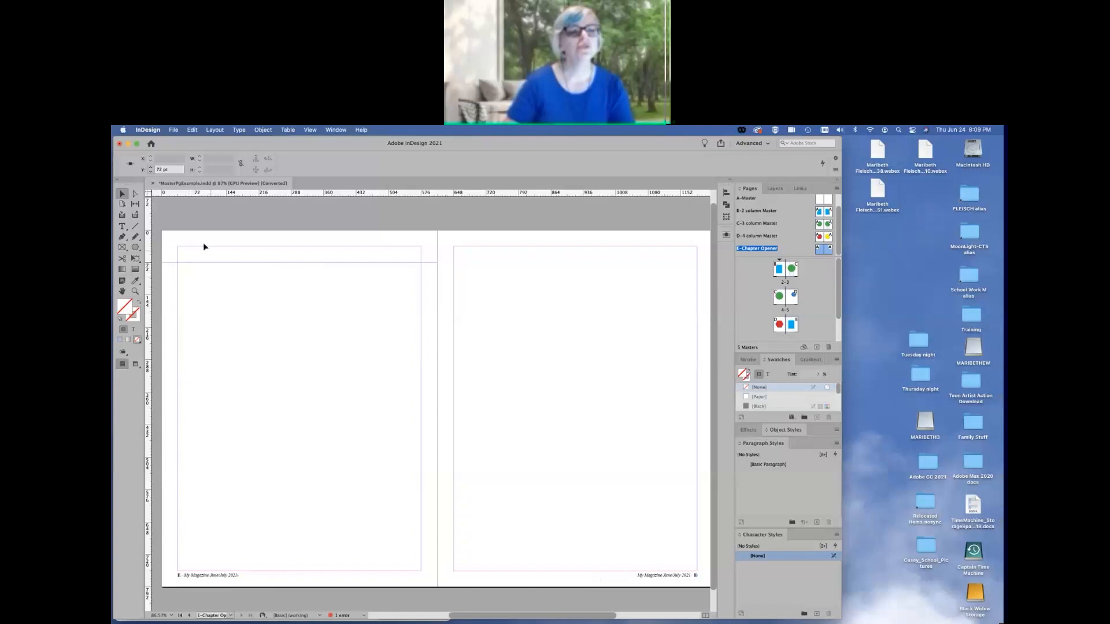
{"action": "left_click", "coordinate": [151, 168]}
{"action": "left_click", "coordinate": [150, 168]}
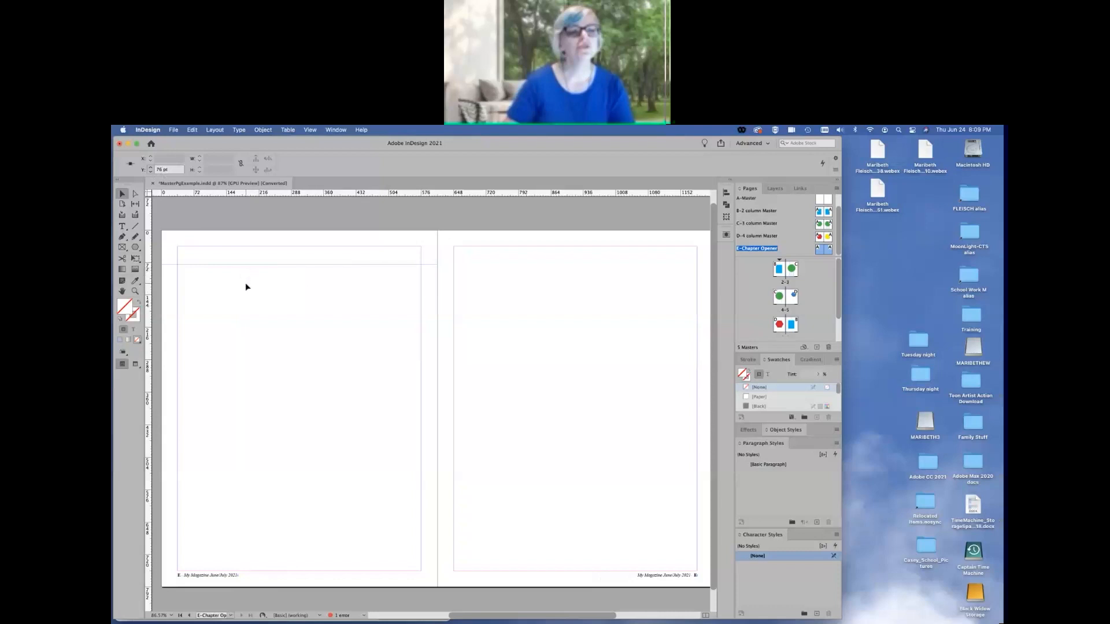
{"action": "left_click", "coordinate": [262, 296]}
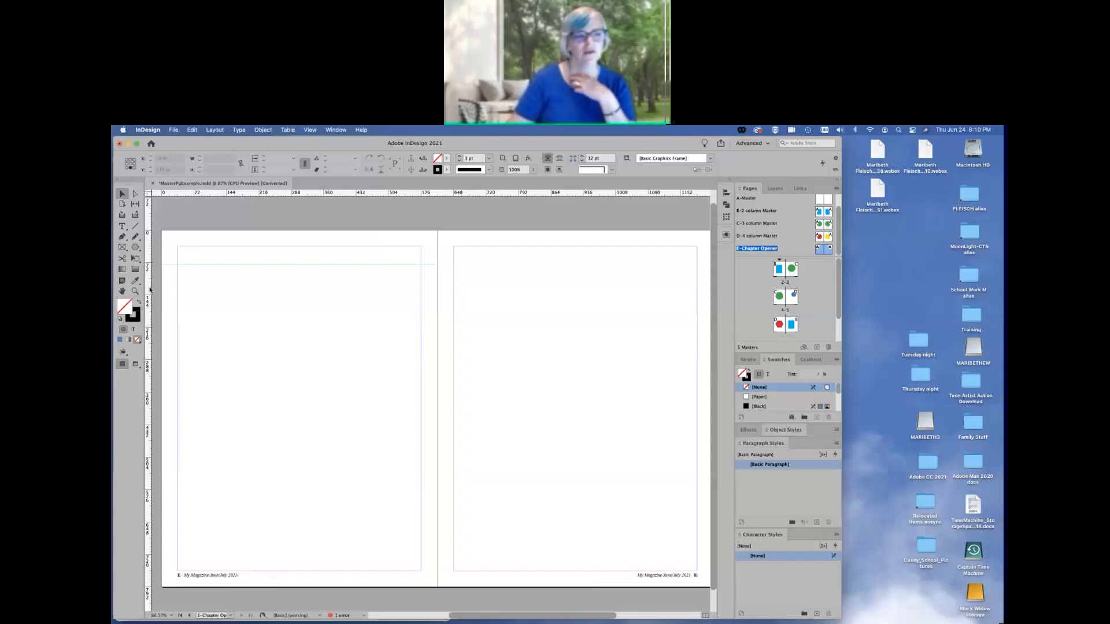
- Place a vertical guide on the Chapter Opener master's left page at X 144 pt
{"action": "left_click_drag", "start_coordinate": [149, 291], "coordinate": [227, 295]}
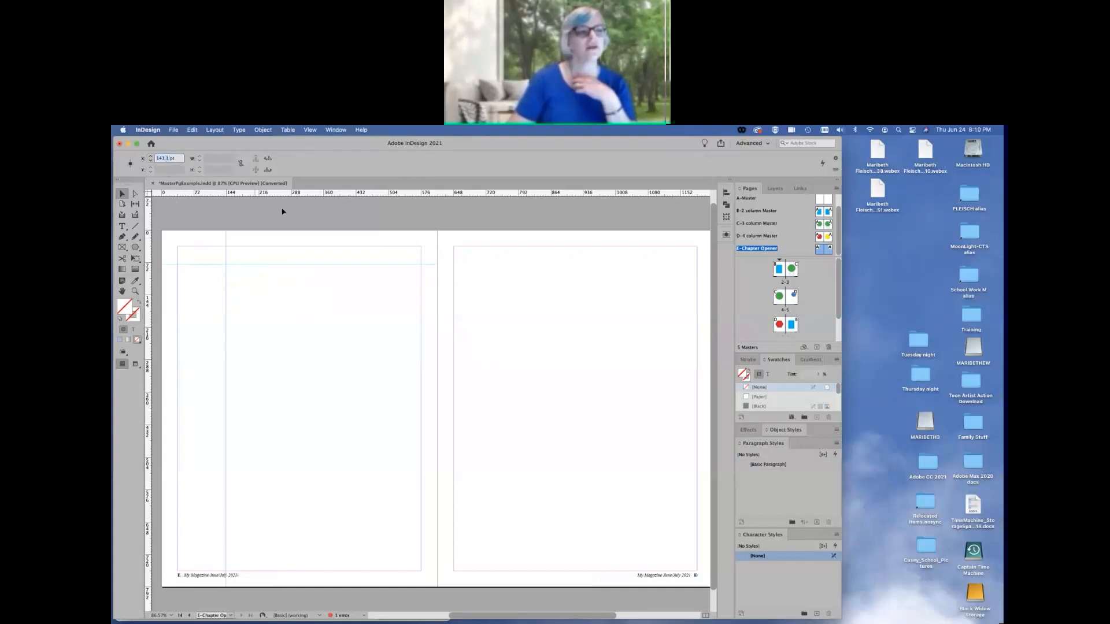
{"action": "type", "text": "144pt"}
{"action": "key", "text": "Return"}
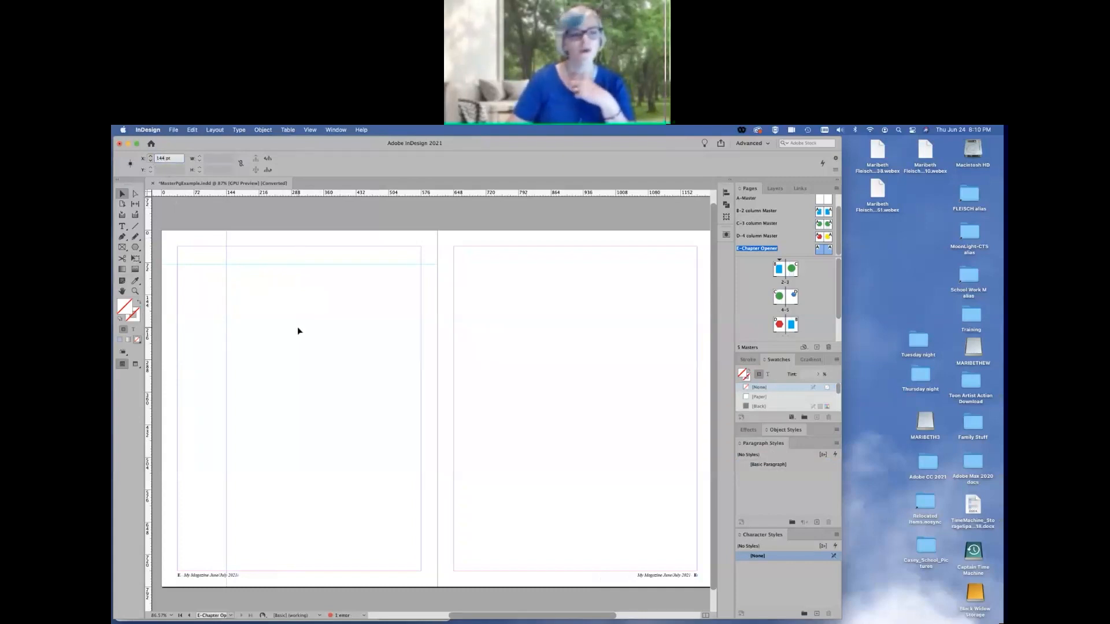
{"action": "left_click", "coordinate": [297, 330]}
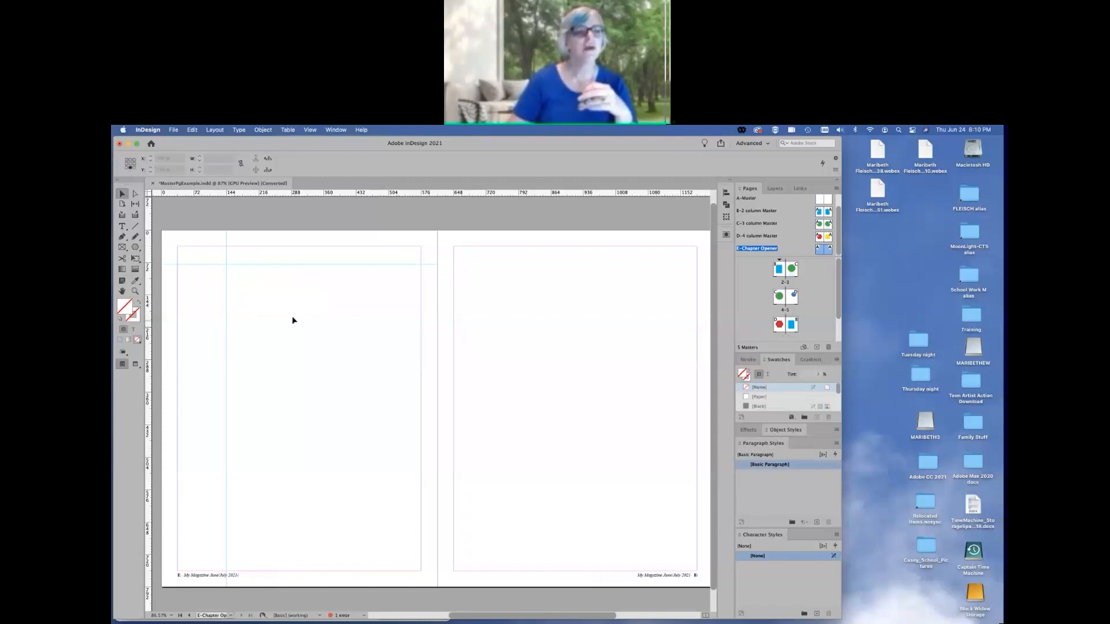
{"action": "left_click", "coordinate": [238, 265]}
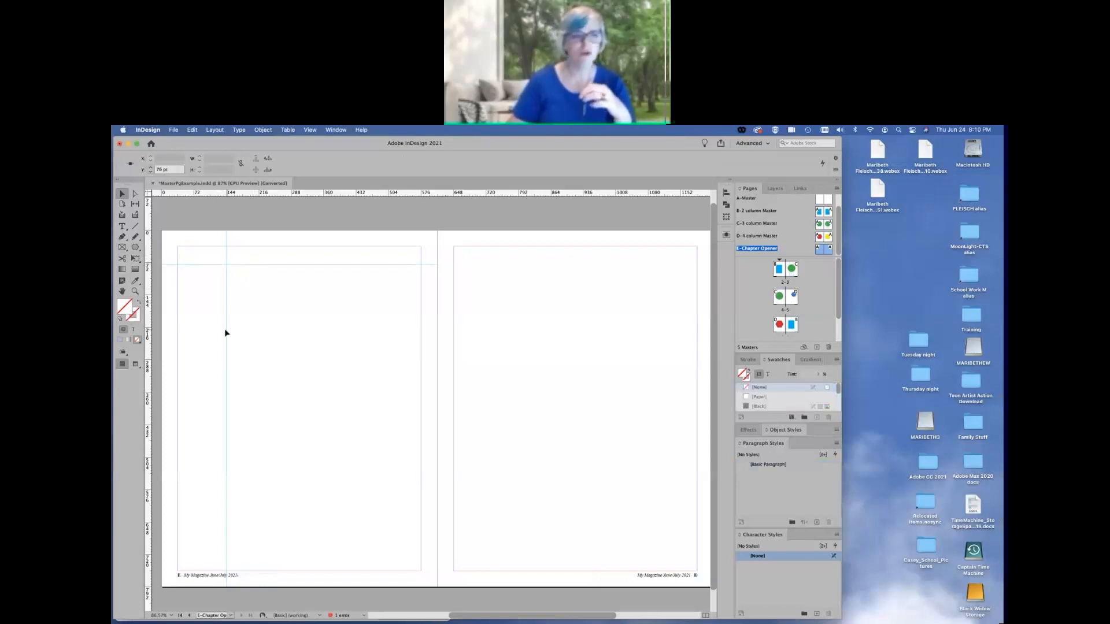
{"action": "left_click", "coordinate": [268, 320]}
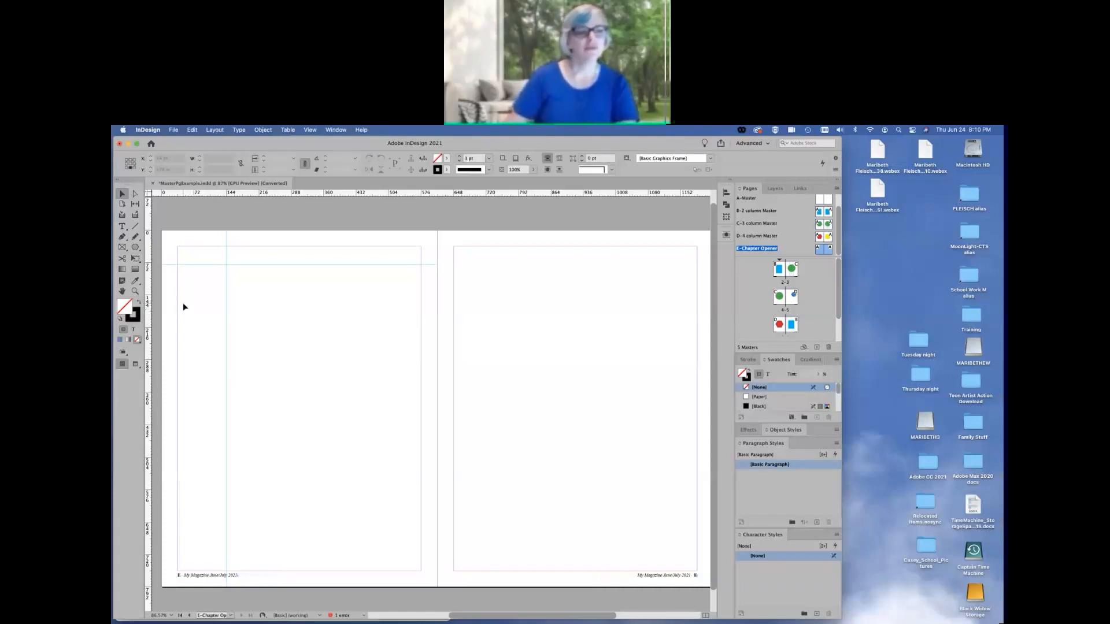
- Add a second vertical guide inward of the first one and a second horizontal guide at about Y 210 pt
{"action": "left_click_drag", "start_coordinate": [154, 307], "coordinate": [274, 309]}
{"action": "left_click_drag", "start_coordinate": [345, 194], "coordinate": [347, 324]}
{"action": "left_click", "coordinate": [350, 370]}
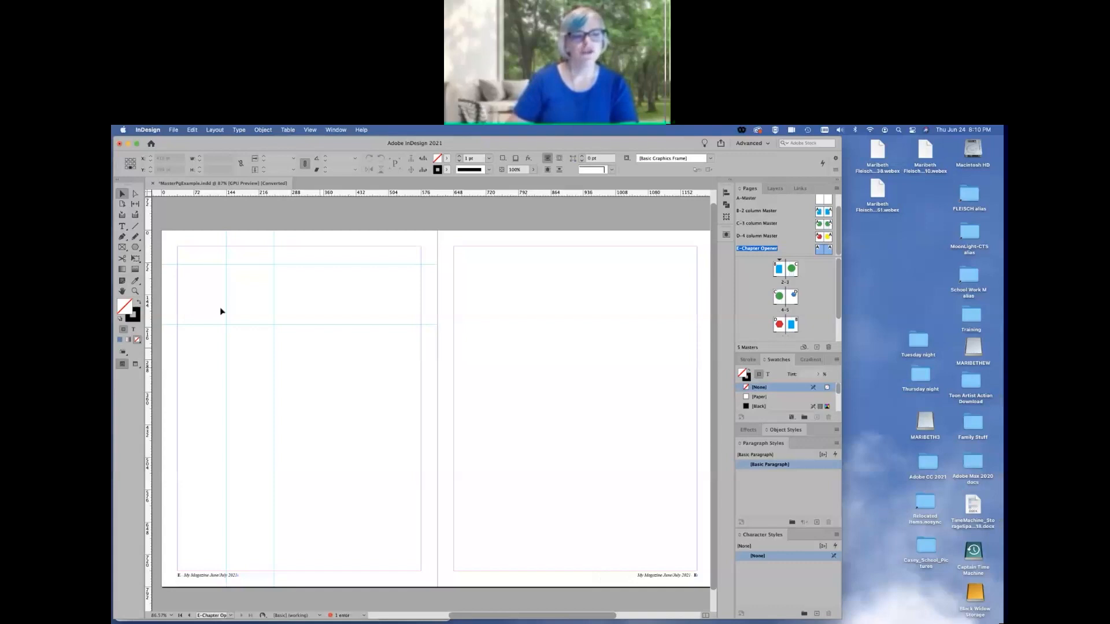
- Draw a hexagon about 301 by 262 pt on the left page and move it up and outward to about X 210.5 pt
{"action": "key", "text": "l"}
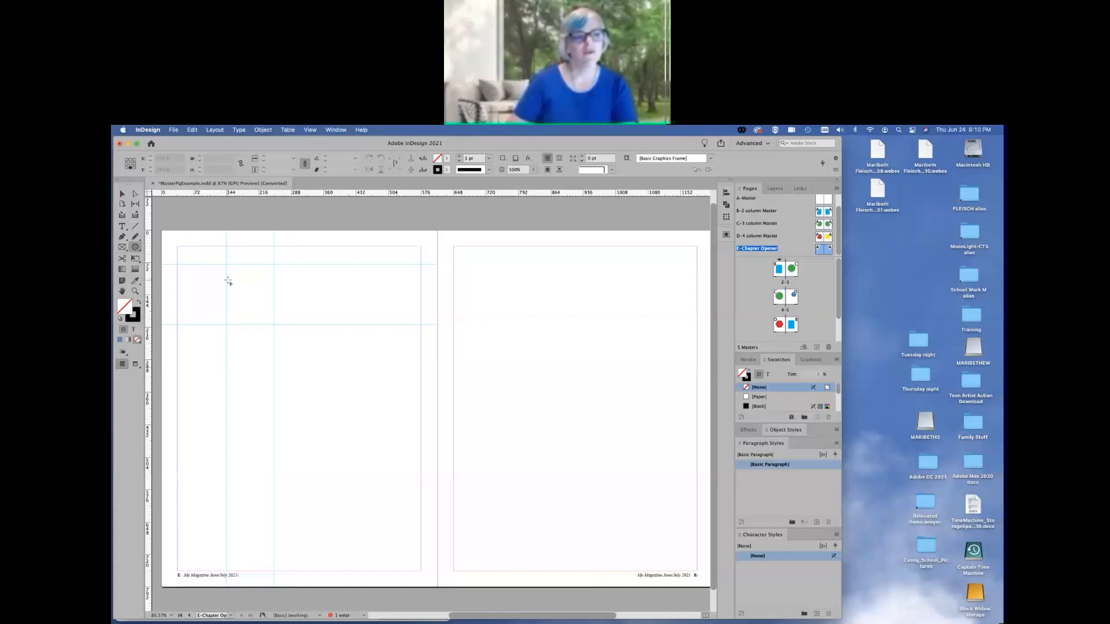
{"action": "left_click_drag", "start_coordinate": [217, 273], "coordinate": [351, 392]}
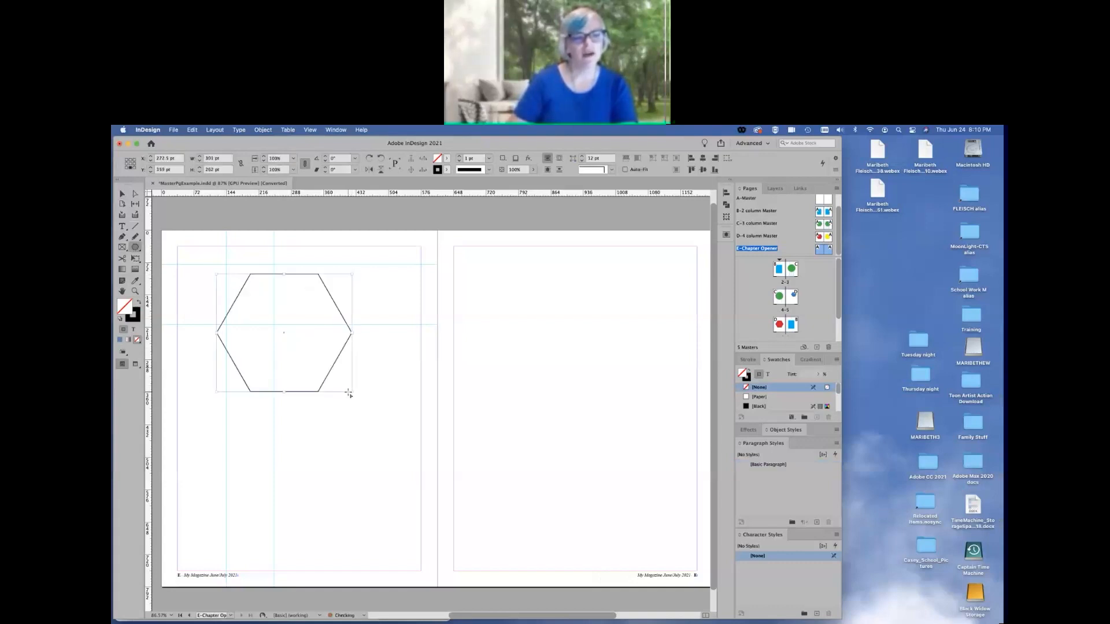
{"action": "key", "text": "v"}
{"action": "left_click", "coordinate": [391, 295]}
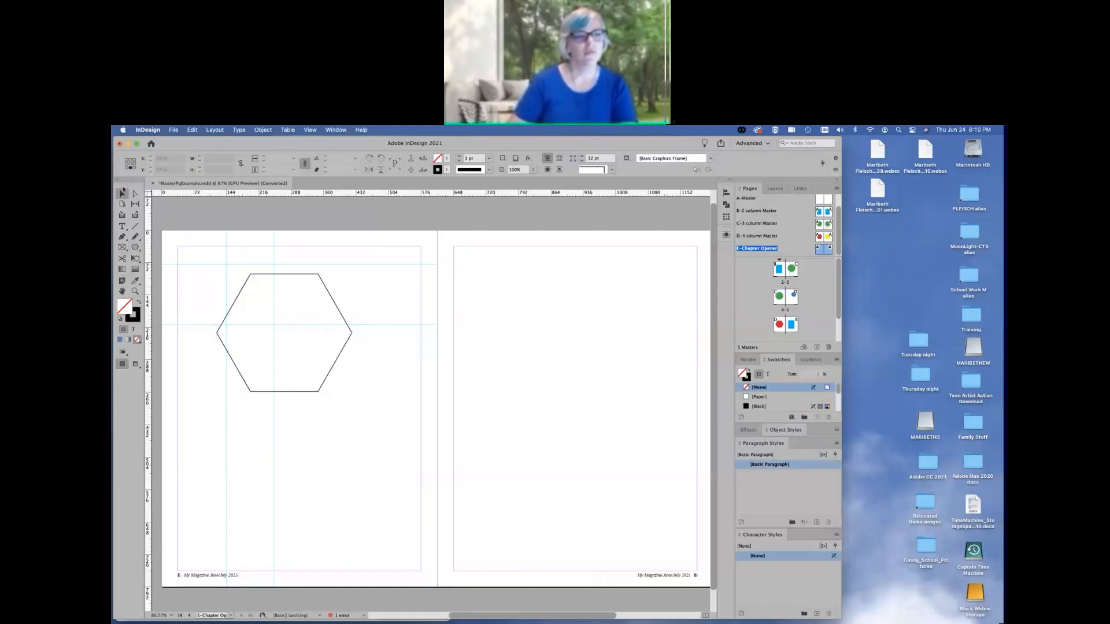
{"action": "left_click_drag", "start_coordinate": [205, 239], "coordinate": [403, 446]}
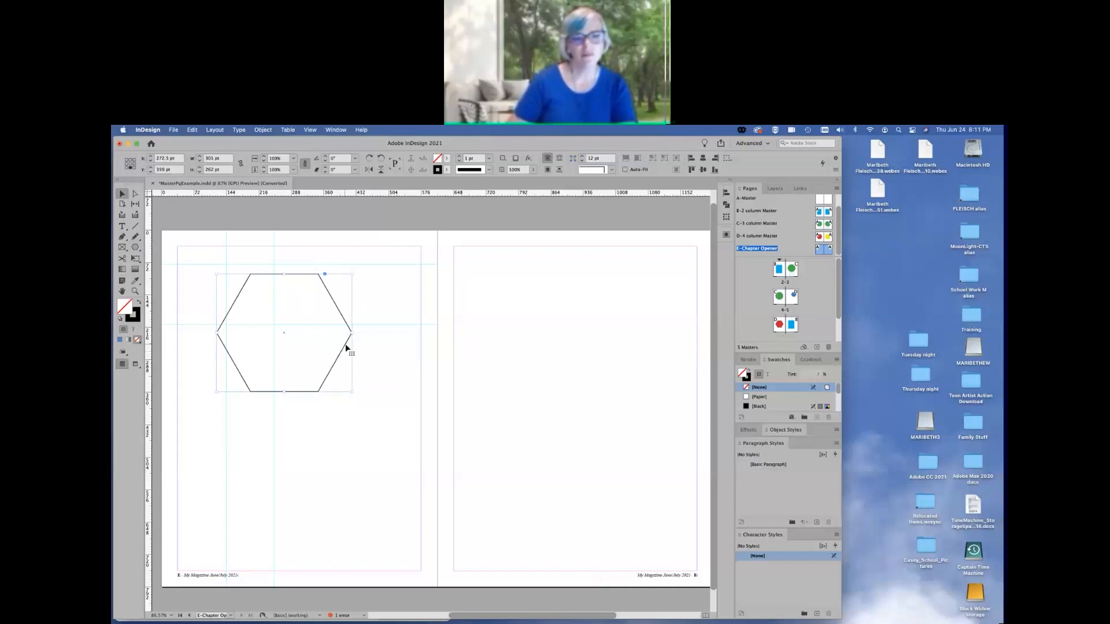
{"action": "left_click_drag", "start_coordinate": [348, 349], "coordinate": [318, 320]}
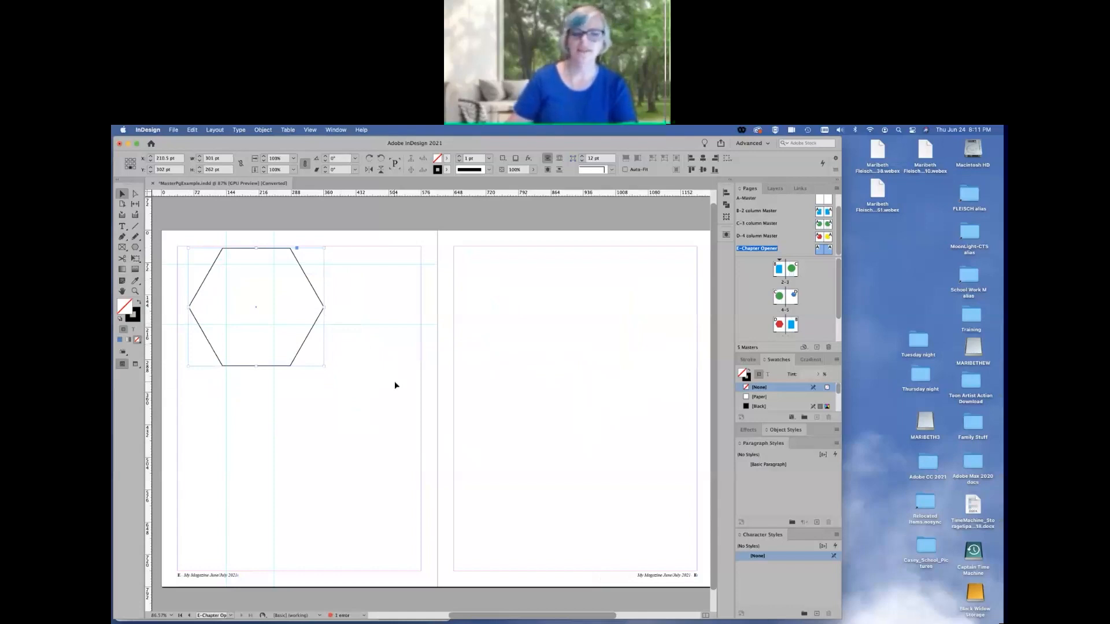
{"action": "left_click", "coordinate": [341, 391]}
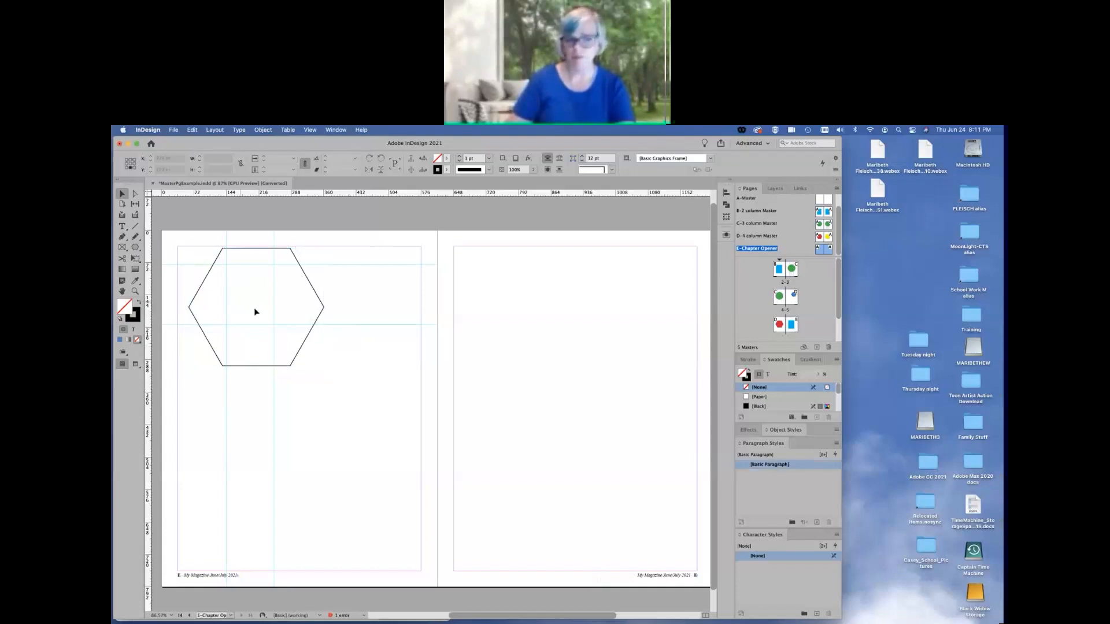
- Select the lower horizontal guide alone, select both horizontal guides together beside the hexagon, and clear the selection
{"action": "left_click", "coordinate": [390, 327]}
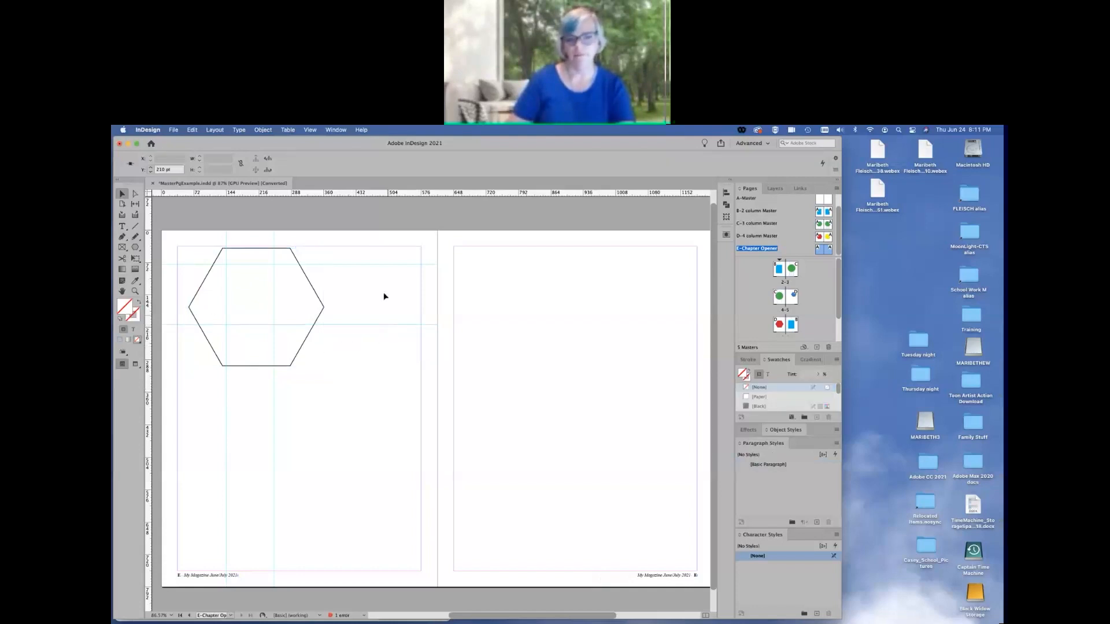
{"action": "left_click_drag", "start_coordinate": [378, 254], "coordinate": [402, 352]}
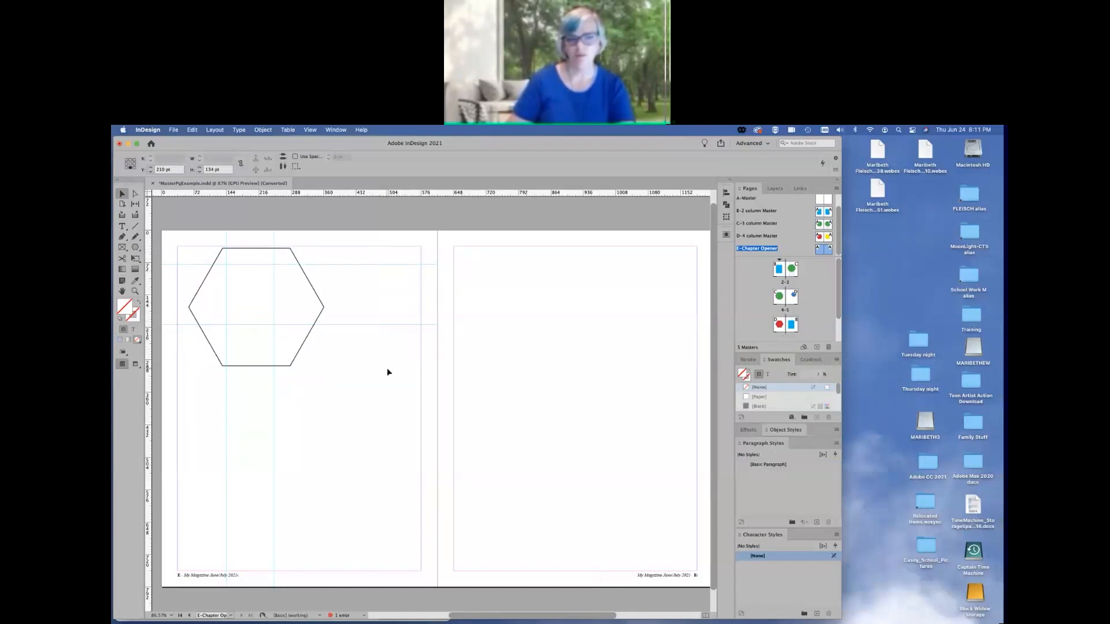
{"action": "left_click_drag", "start_coordinate": [364, 257], "coordinate": [392, 354]}
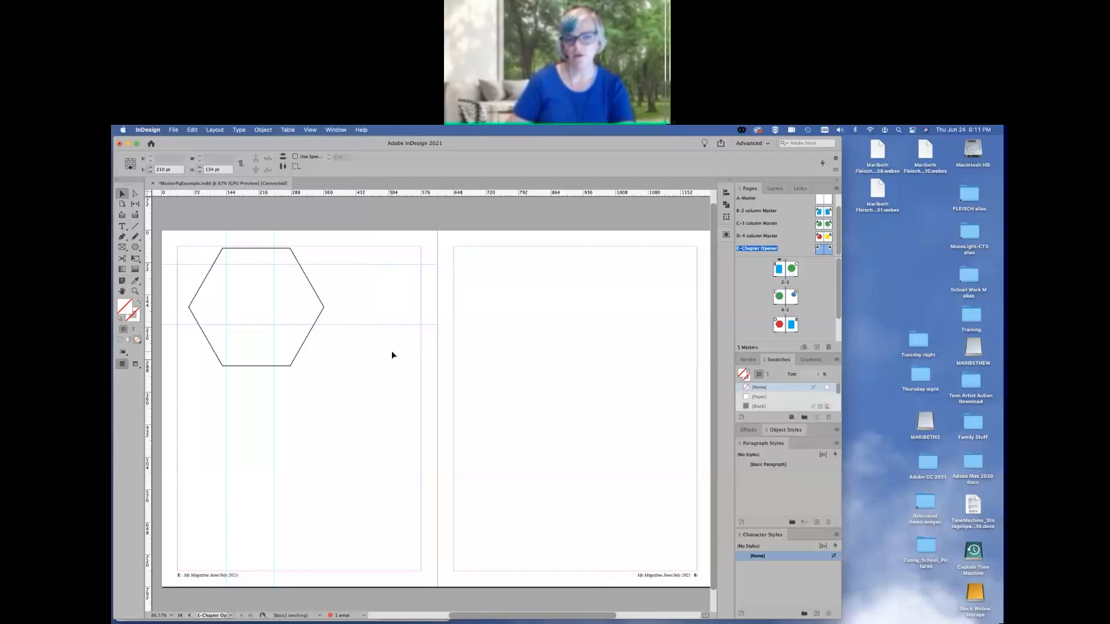
{"action": "left_click", "coordinate": [323, 369]}
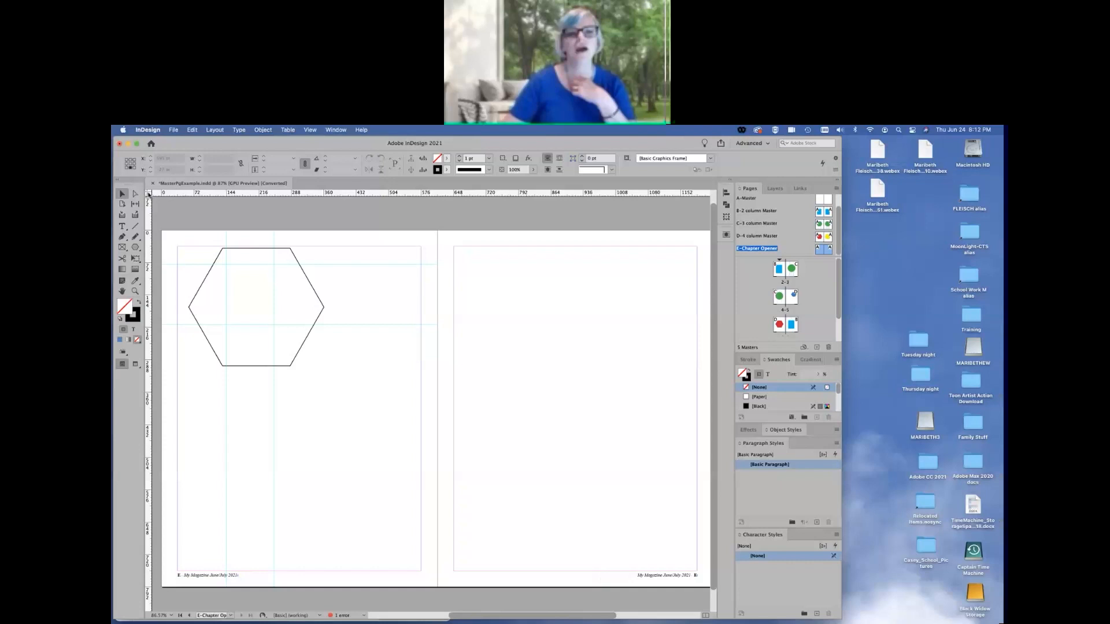
- Move the ruler zero point to the spine at the top margin and place a vertical guide 72 pt either side of the spine
{"action": "left_click_drag", "start_coordinate": [151, 197], "coordinate": [437, 247]}
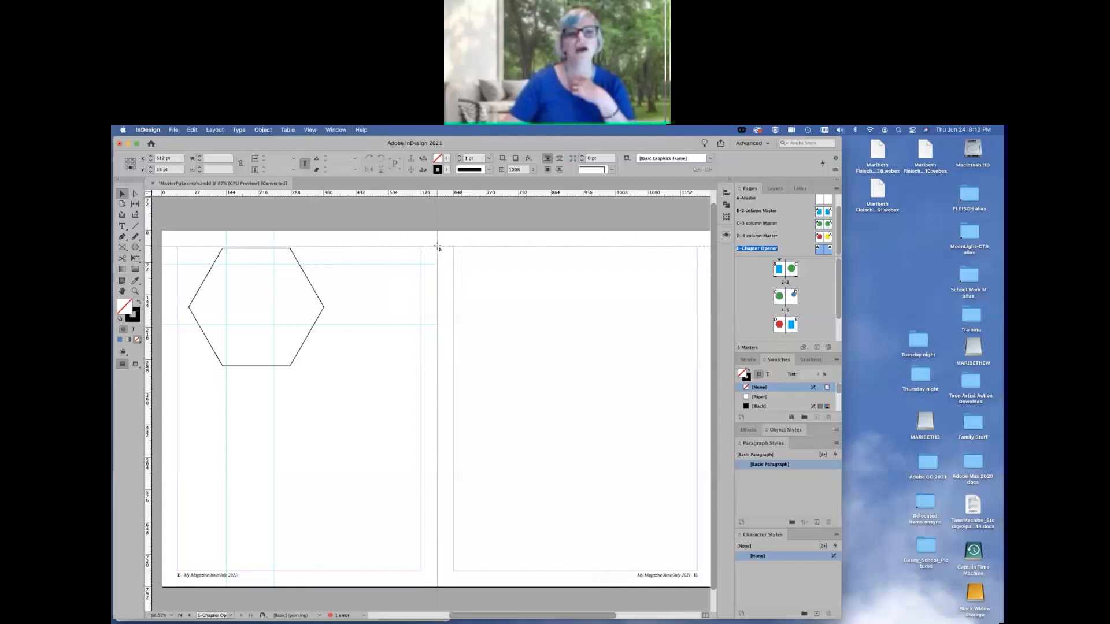
{"action": "left_click_drag", "start_coordinate": [438, 247], "coordinate": [439, 247]}
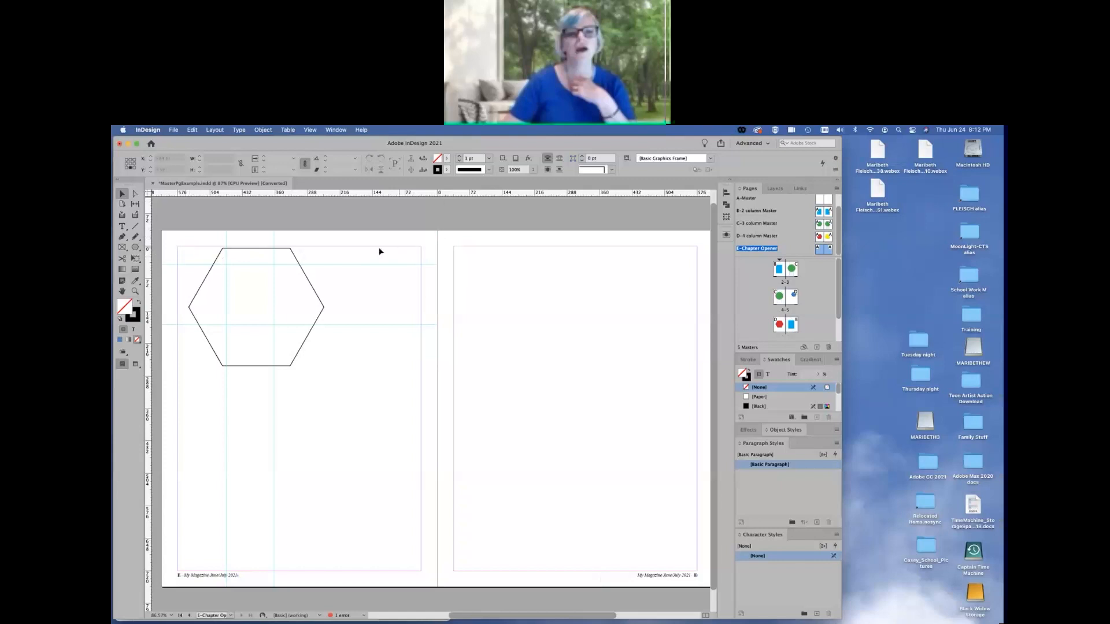
{"action": "left_click_drag", "start_coordinate": [147, 240], "coordinate": [406, 271]}
{"action": "left_click_drag", "start_coordinate": [150, 262], "coordinate": [469, 278]}
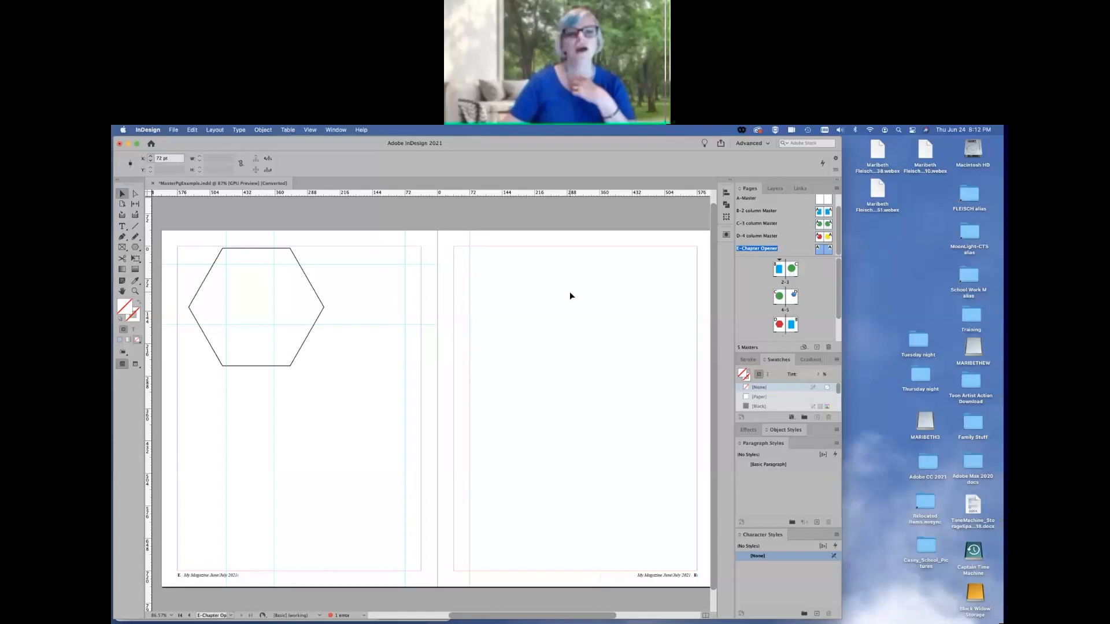
{"action": "left_click", "coordinate": [542, 301]}
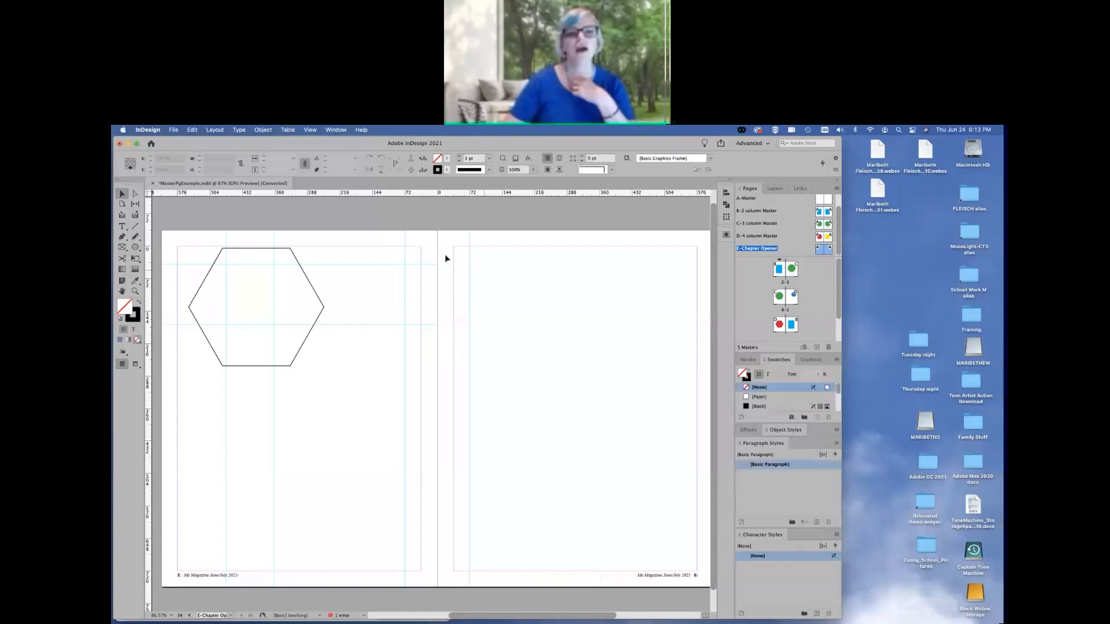
- Move the ruler zero point to the lower horizontal guide near the left page's inner margin, and reset it to the page corner
{"action": "left_click_drag", "start_coordinate": [148, 194], "coordinate": [407, 325]}
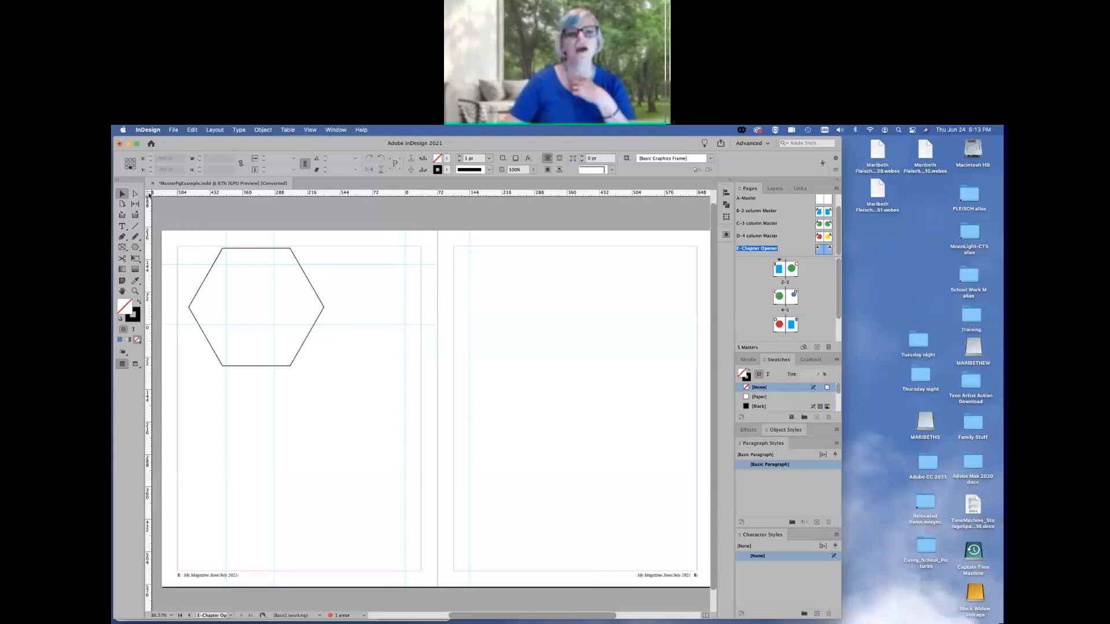
{"action": "double_click", "coordinate": [148, 195]}
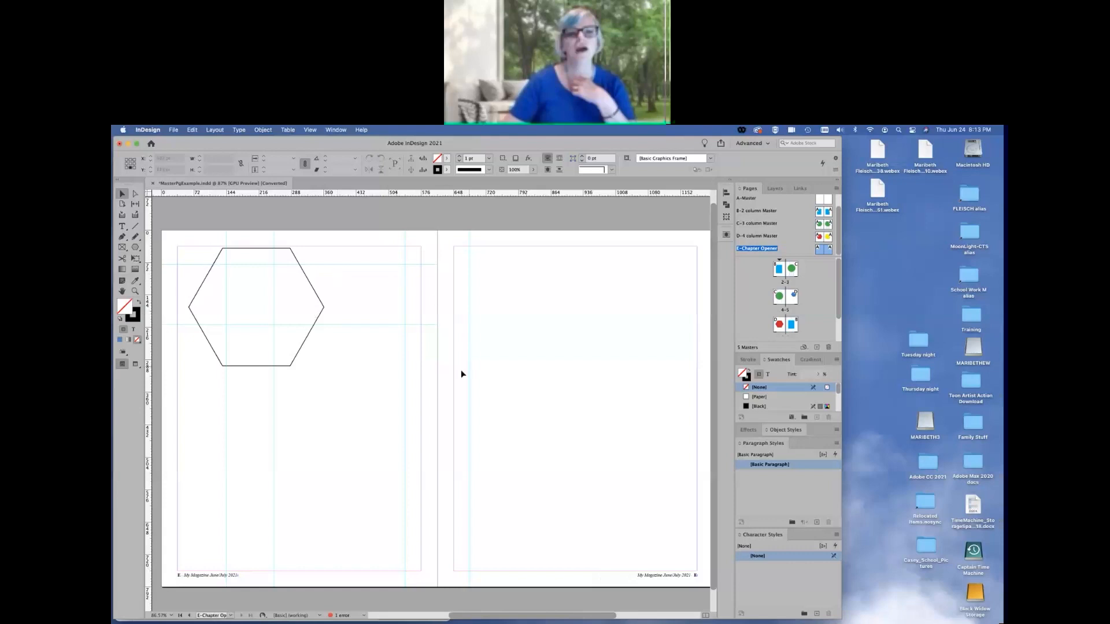
- Delete the hexagon from the left page and delete all guides on the Chapter Opener master spread
{"action": "left_click", "coordinate": [291, 249]}
{"action": "key", "text": "Delete"}
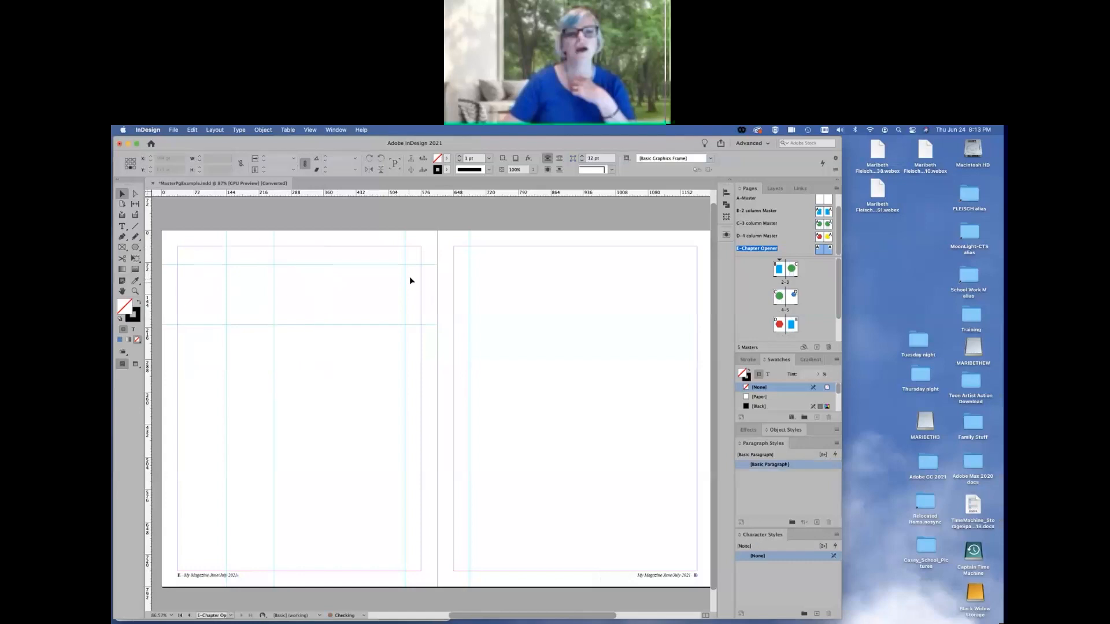
{"action": "left_click", "coordinate": [310, 130]}
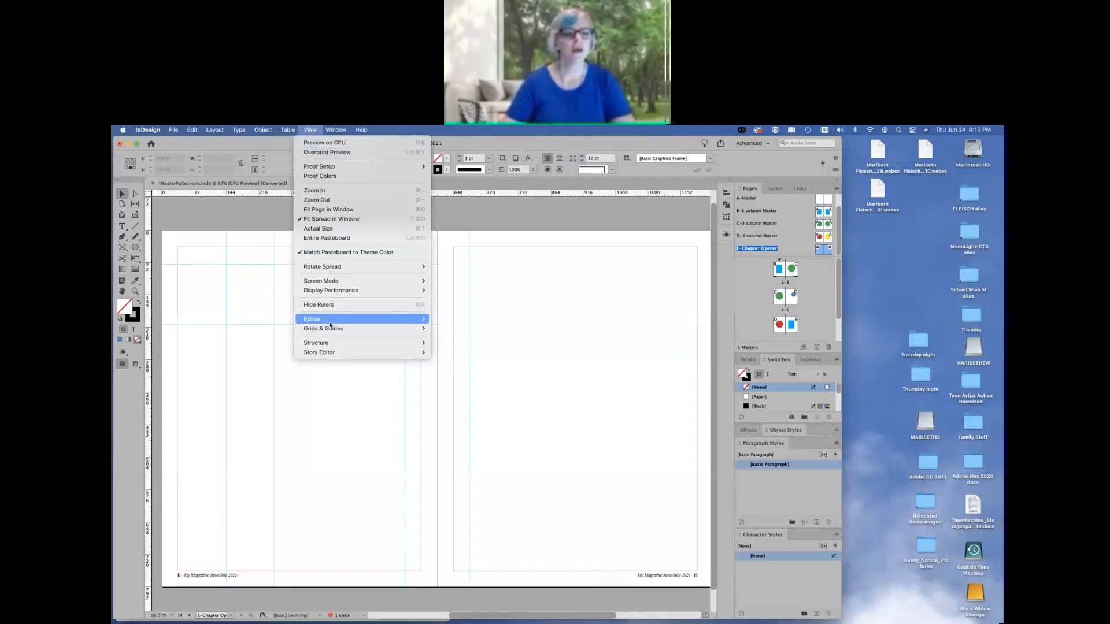
{"action": "mouse_move", "coordinate": [327, 329]}
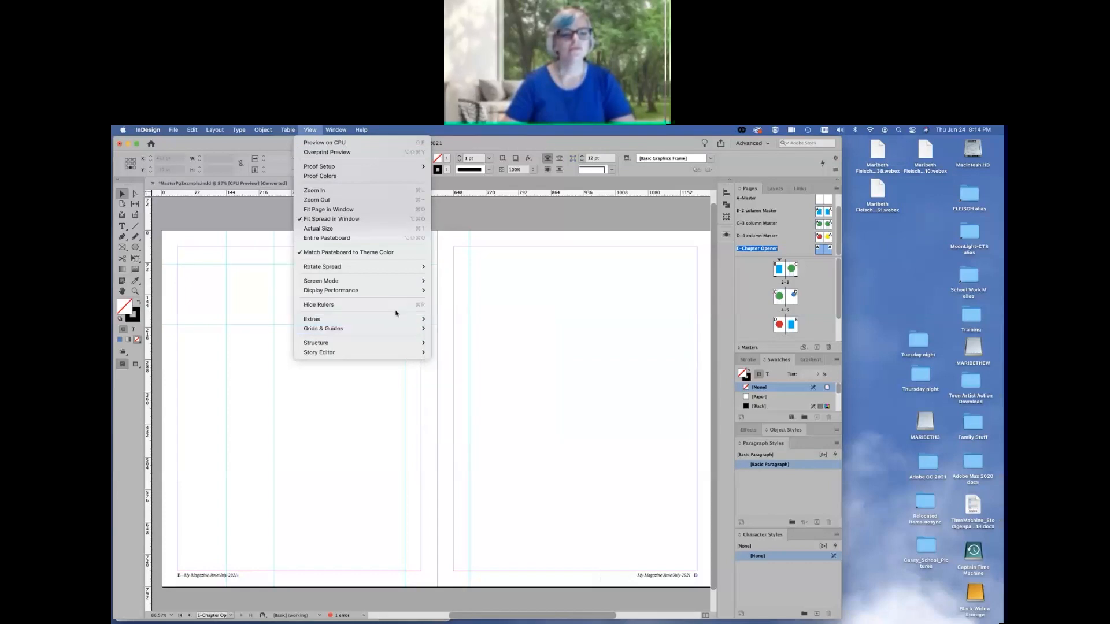
{"action": "mouse_move", "coordinate": [397, 329]}
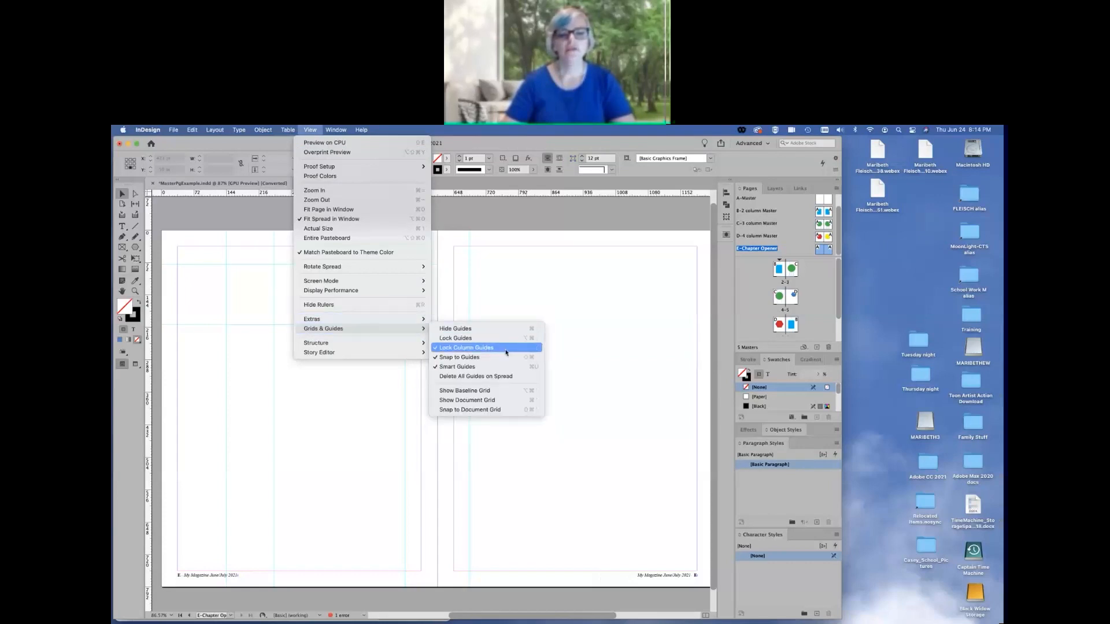
{"action": "left_click", "coordinate": [511, 377]}
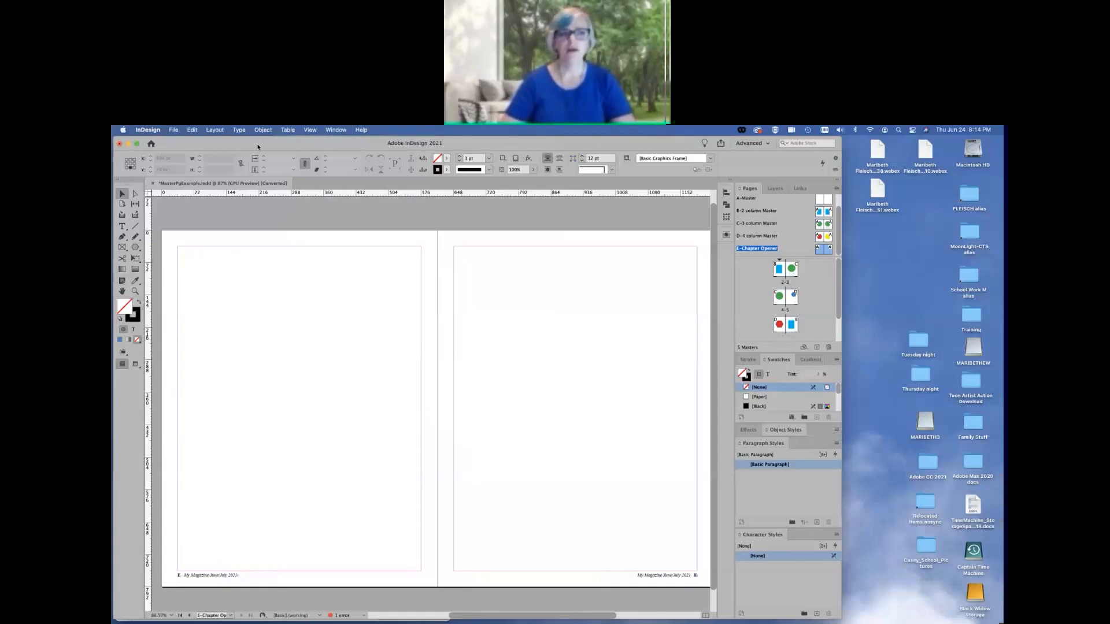
- Start creating guides for the spread with 4 rows and a row gutter of 0 pt
{"action": "left_click", "coordinate": [215, 130]}
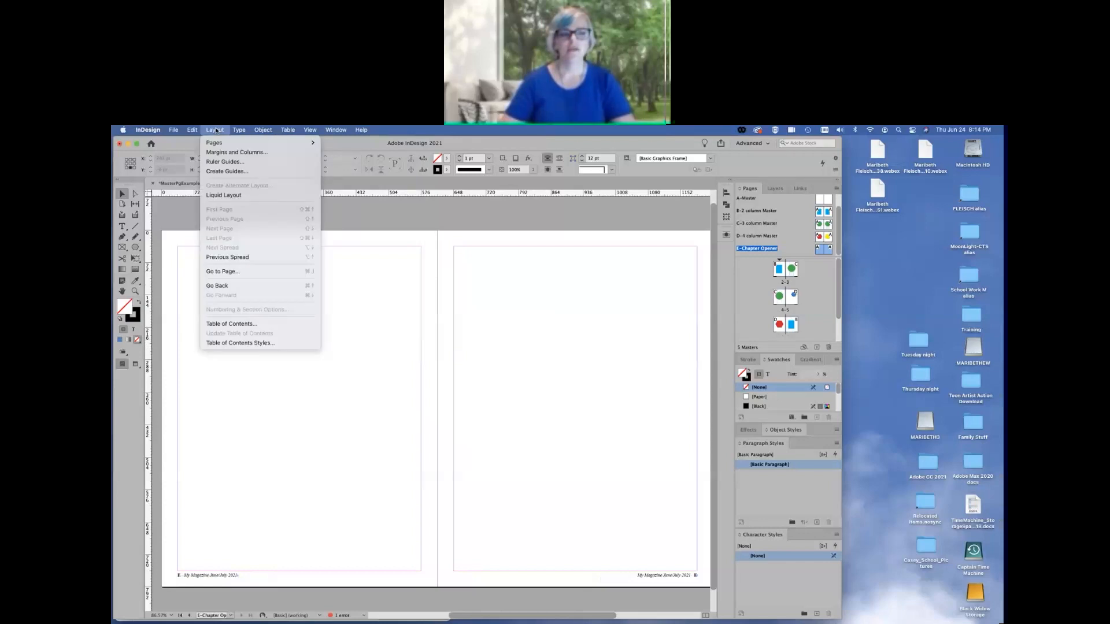
{"action": "left_click", "coordinate": [249, 173]}
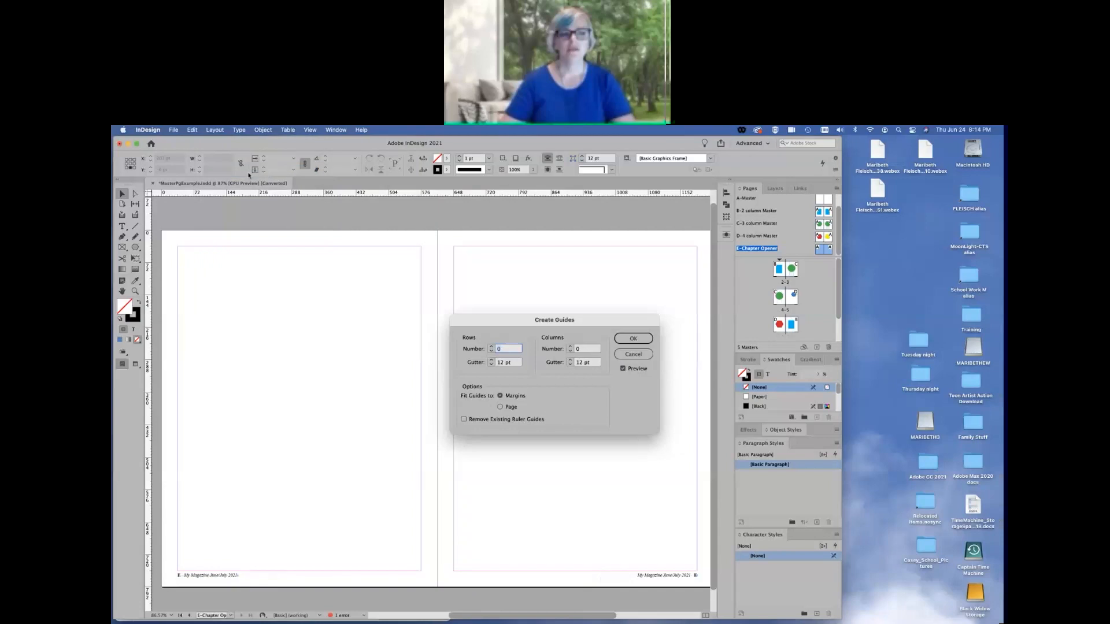
{"action": "left_click_drag", "start_coordinate": [512, 323], "coordinate": [547, 216]}
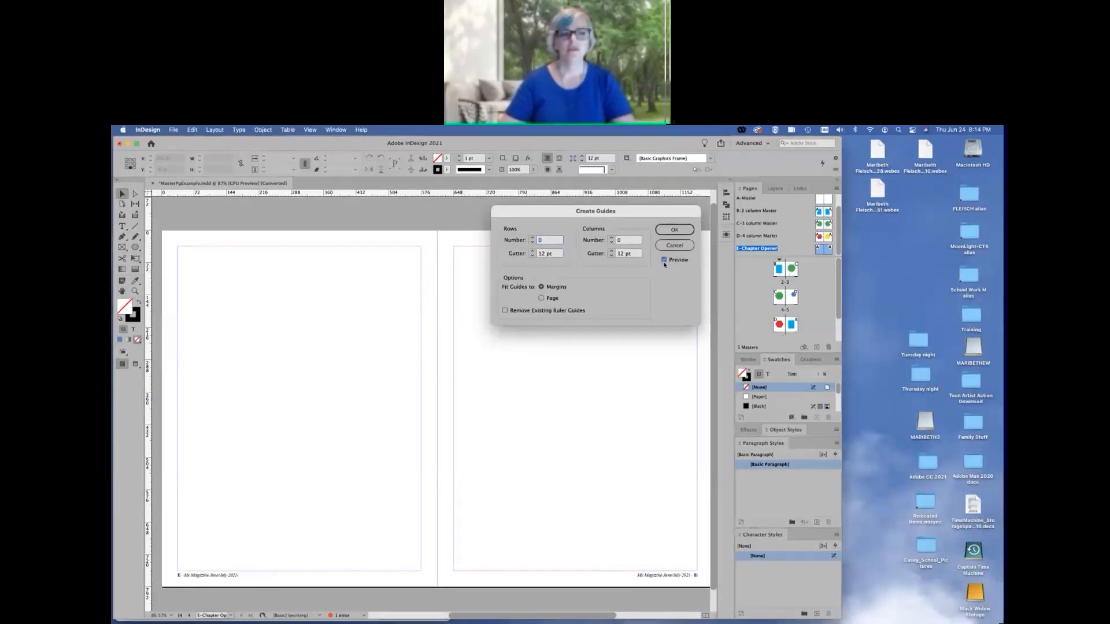
{"action": "left_click", "coordinate": [533, 238]}
{"action": "left_click", "coordinate": [532, 238]}
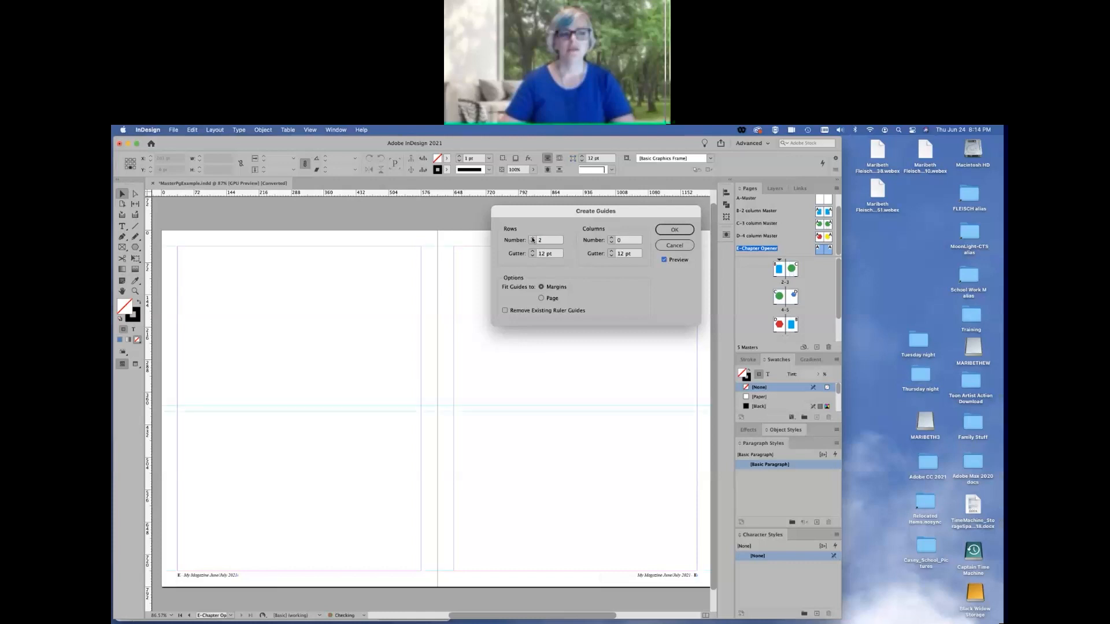
{"action": "left_click", "coordinate": [533, 238]}
{"action": "left_click", "coordinate": [532, 238]}
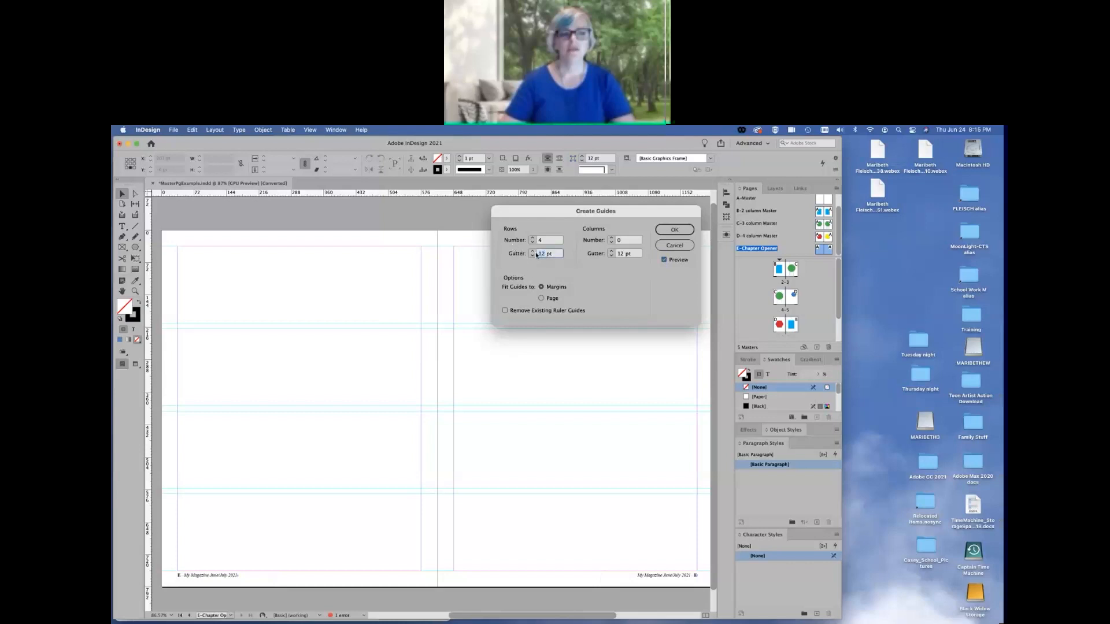
{"action": "type", "text": "0"}
- Set the guide columns to 3 with a column gutter of 0 pt
{"action": "left_click", "coordinate": [624, 241]}
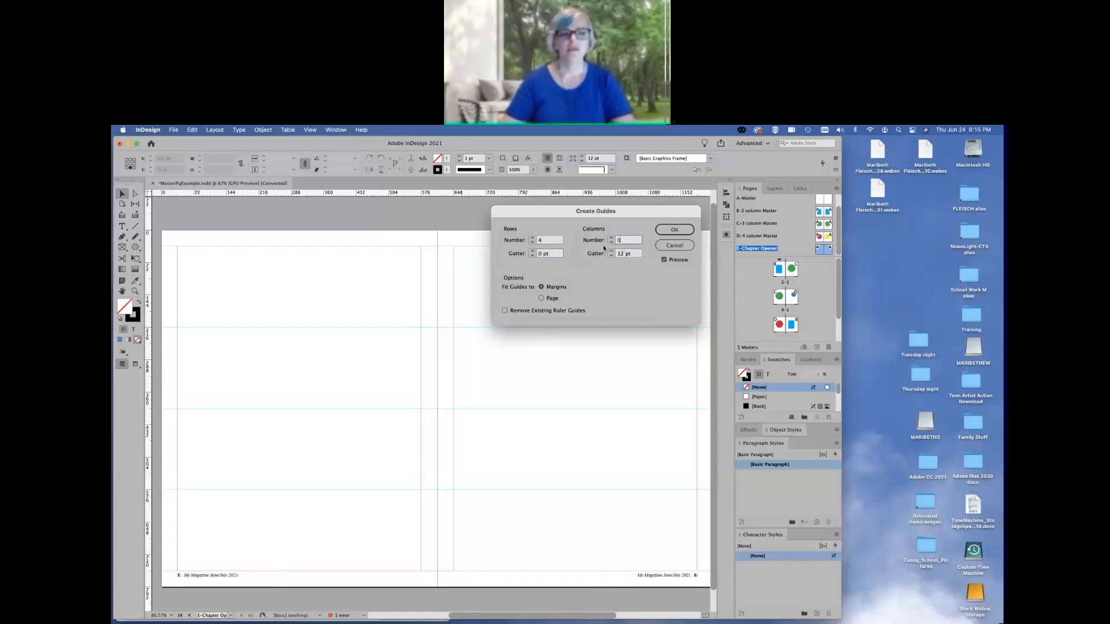
{"action": "left_click", "coordinate": [612, 239]}
{"action": "left_click", "coordinate": [611, 238]}
{"action": "left_click", "coordinate": [611, 239]}
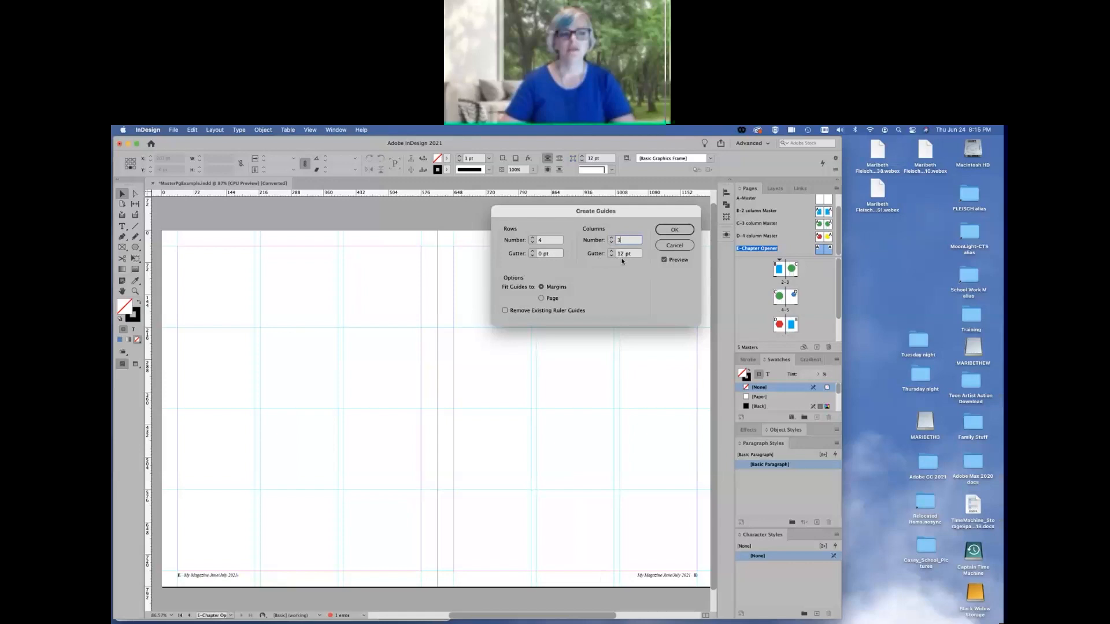
{"action": "left_click", "coordinate": [617, 256]}
{"action": "type", "text": "0 pt"}
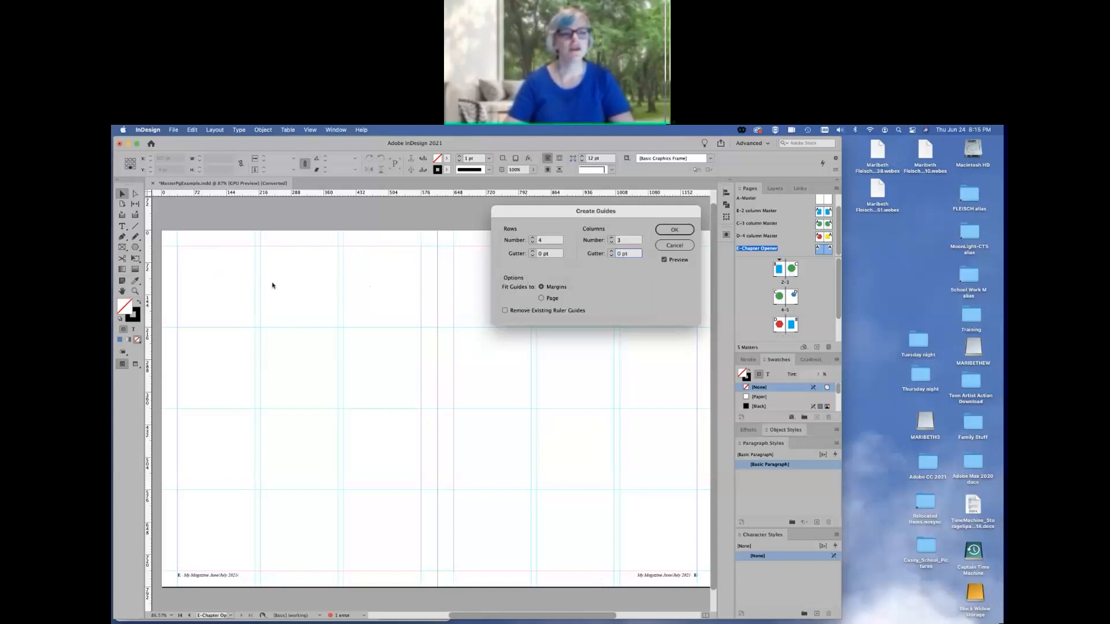
- Preview the guides fitted to the page, fit them to the margins instead, and create them
{"action": "left_click", "coordinate": [542, 298]}
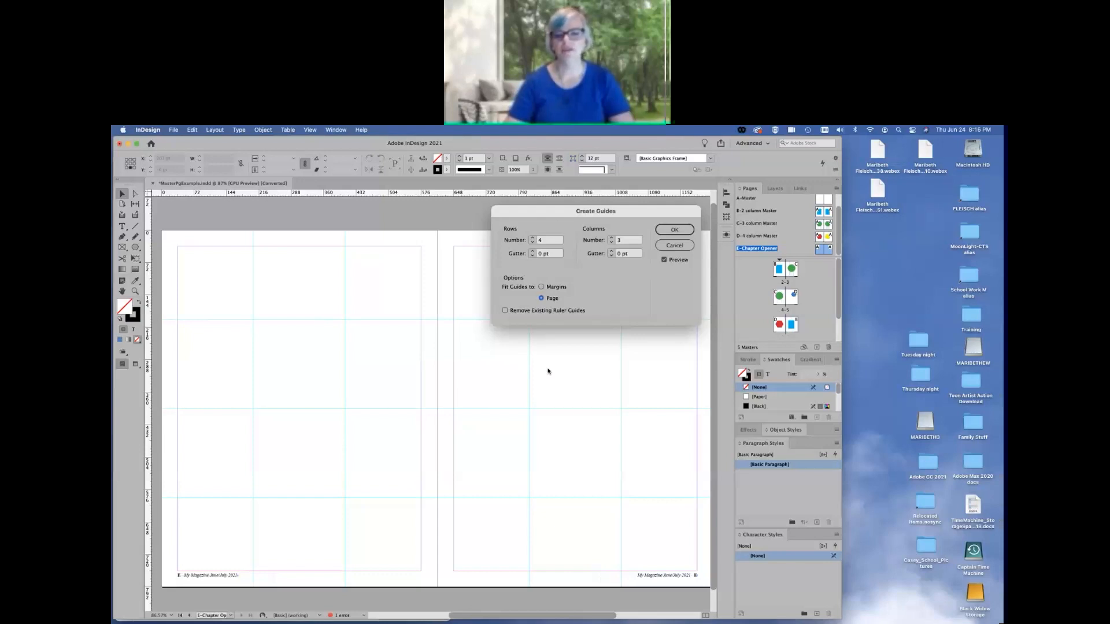
{"action": "left_click", "coordinate": [542, 288]}
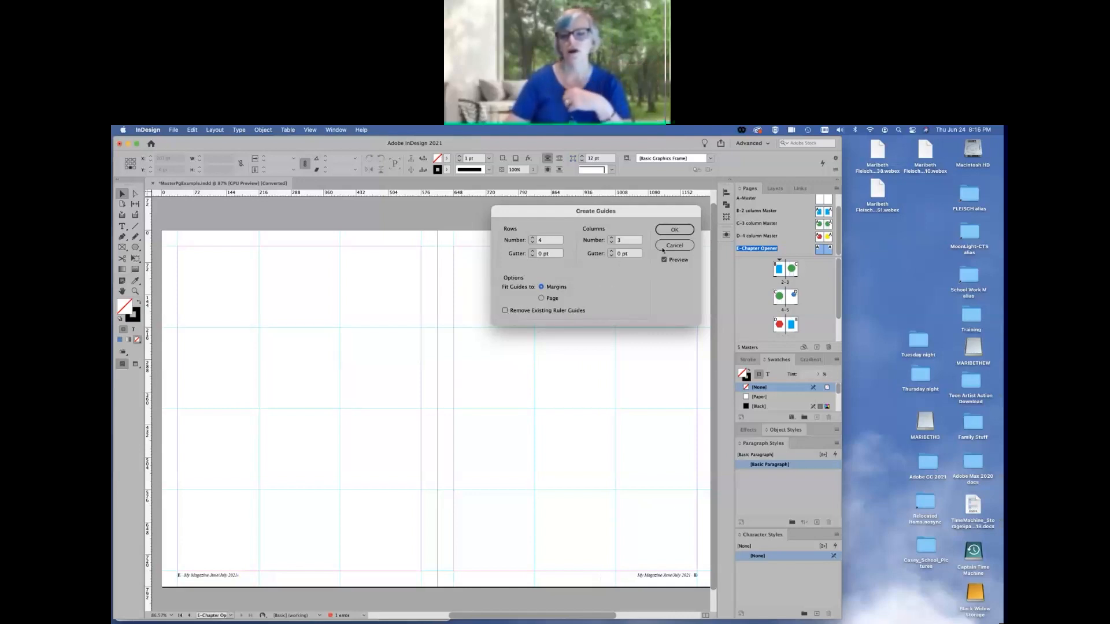
{"action": "left_click", "coordinate": [674, 229]}
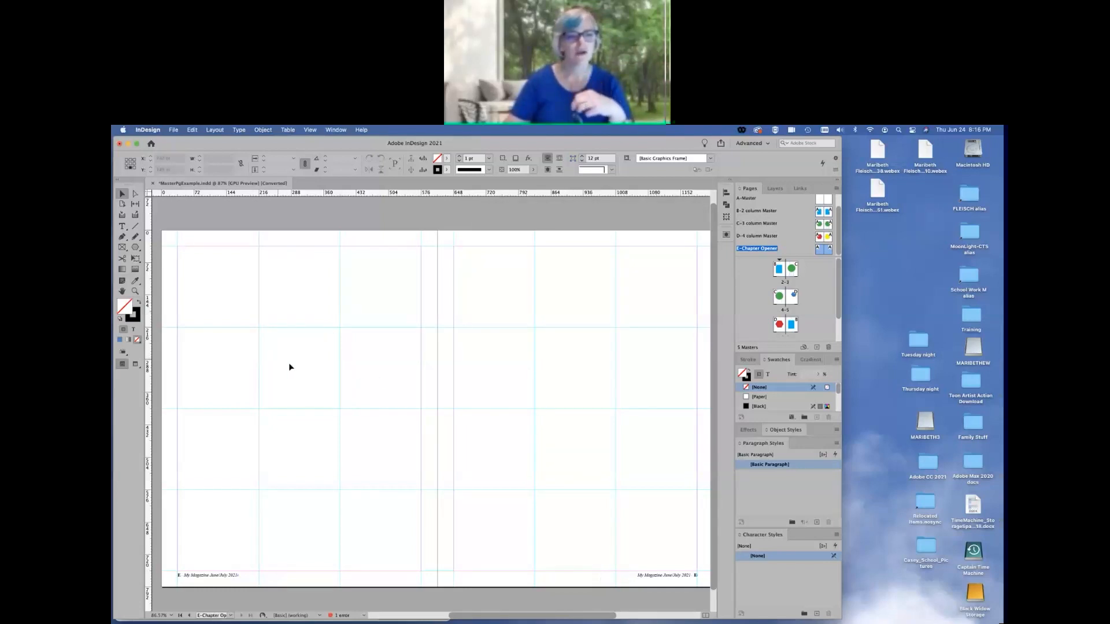
- Draw a frame in the left page's central second-row cell and another in its inner column, about 180 by 360 pt, reaching the bottom margin
{"action": "left_click", "coordinate": [122, 247]}
{"action": "left_click_drag", "start_coordinate": [259, 331], "coordinate": [337, 407]}
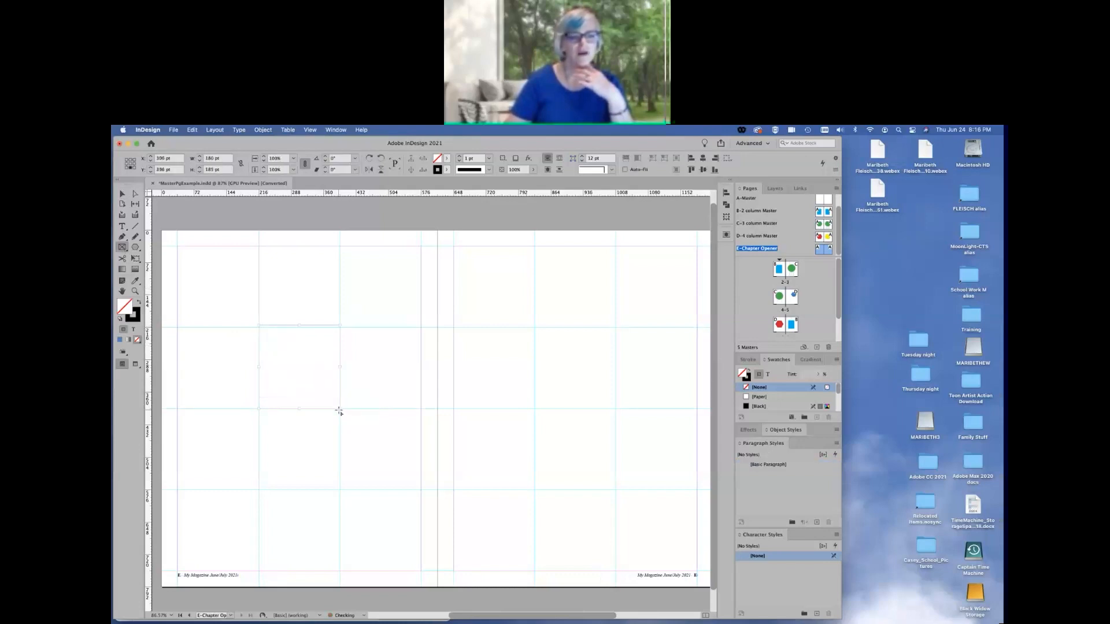
{"action": "left_click_drag", "start_coordinate": [340, 410], "coordinate": [423, 491]}
{"action": "left_click", "coordinate": [123, 194]}
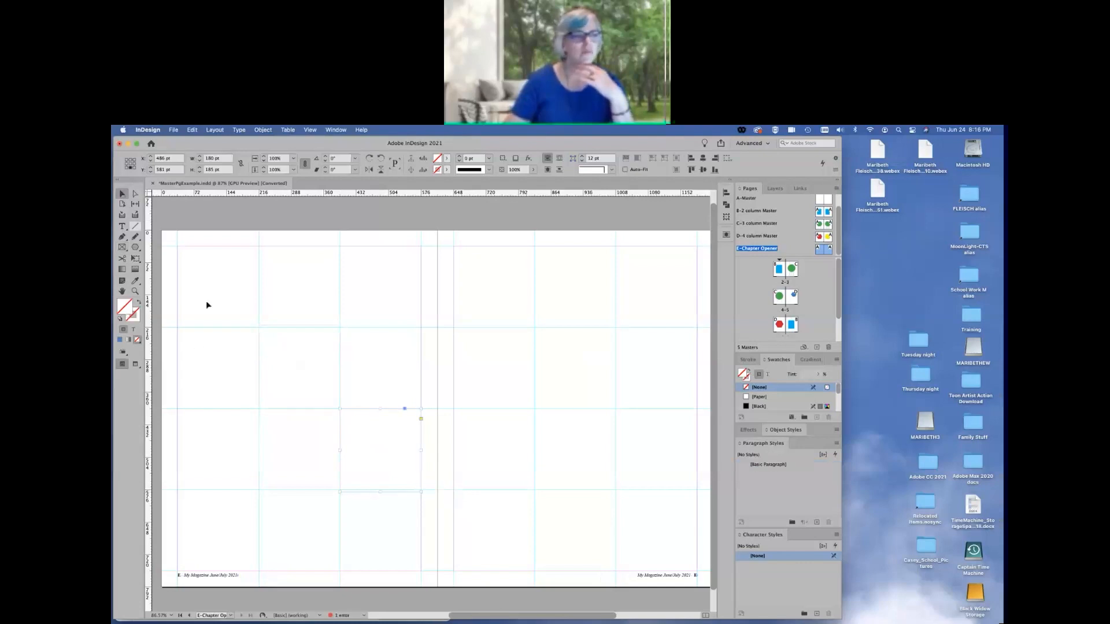
{"action": "left_click_drag", "start_coordinate": [380, 492], "coordinate": [384, 572]}
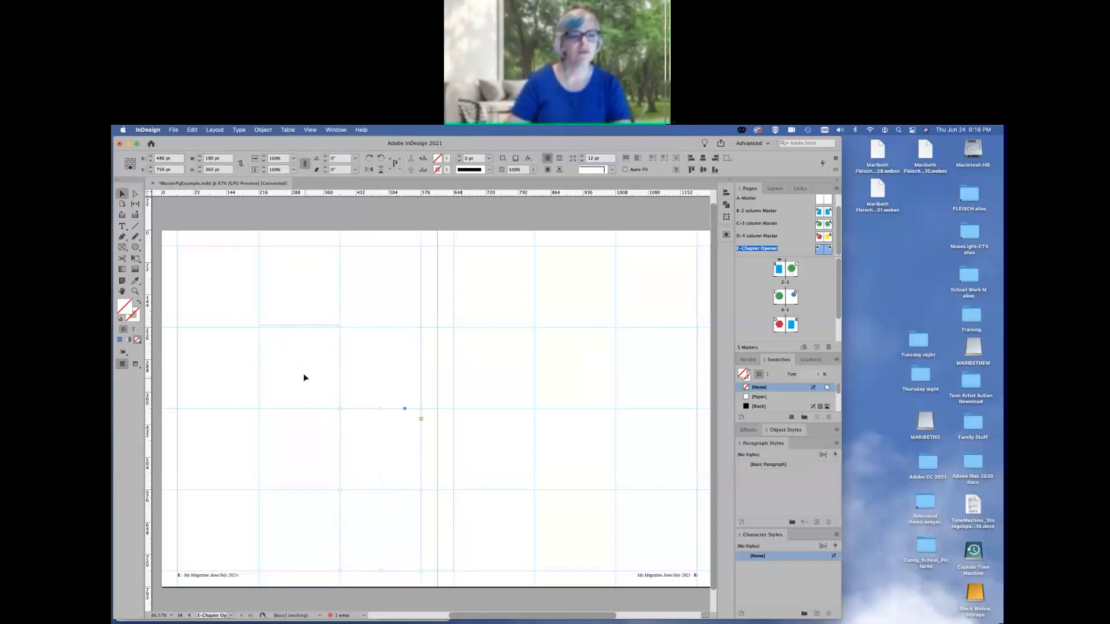
- Move the small frame toward the left page's first top cell and the tall frame to its outer column, and clear the selection
{"action": "left_click_drag", "start_coordinate": [304, 377], "coordinate": [224, 303]}
{"action": "left_click_drag", "start_coordinate": [259, 329], "coordinate": [419, 401]}
{"action": "left_click", "coordinate": [380, 472]}
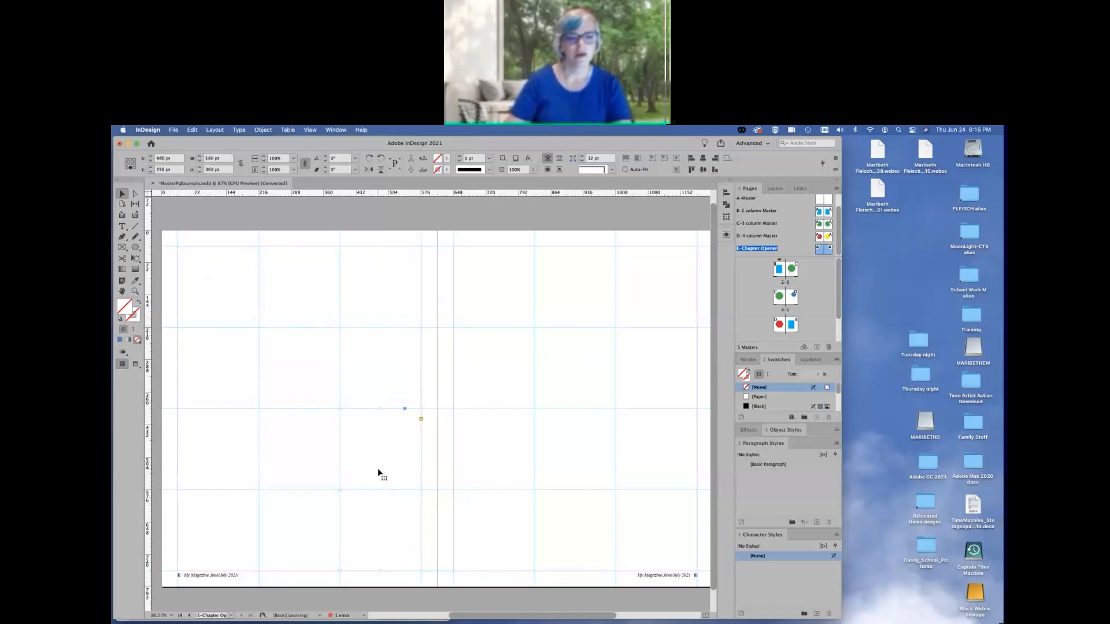
{"action": "left_click_drag", "start_coordinate": [380, 473], "coordinate": [227, 470]}
{"action": "left_click", "coordinate": [444, 335]}
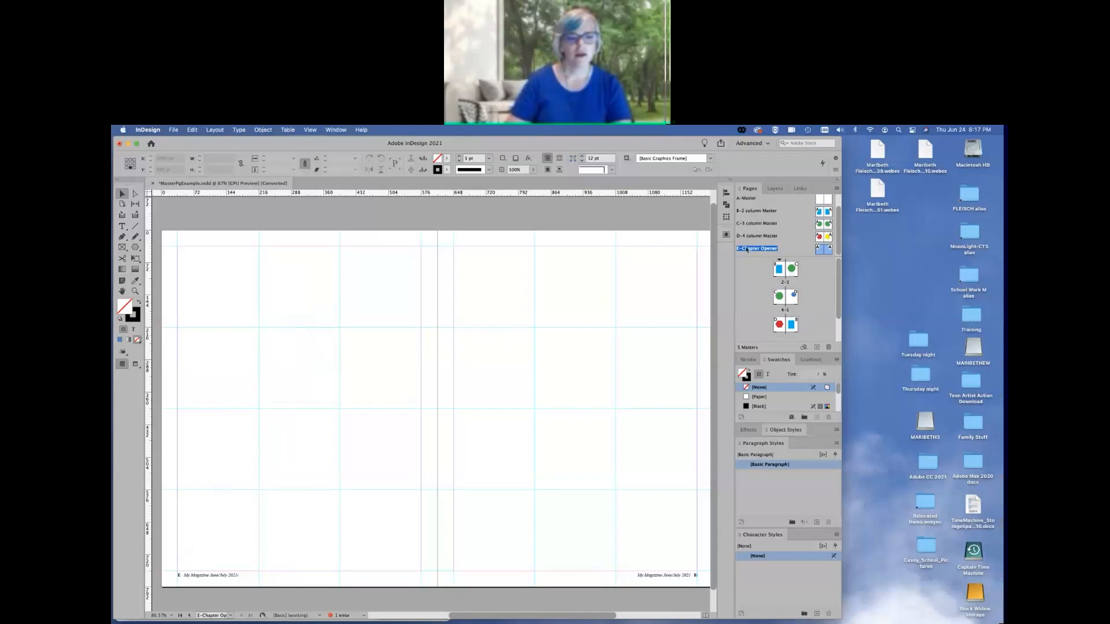
{"action": "left_click", "coordinate": [310, 130]}
{"action": "mouse_move", "coordinate": [335, 329]}
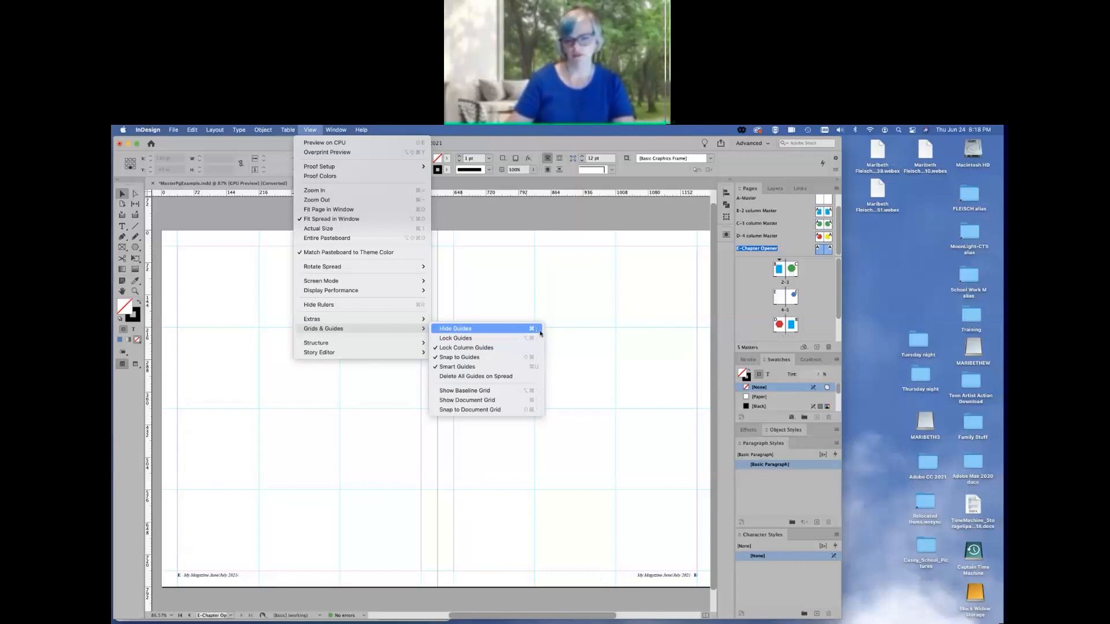
{"action": "left_click", "coordinate": [540, 329]}
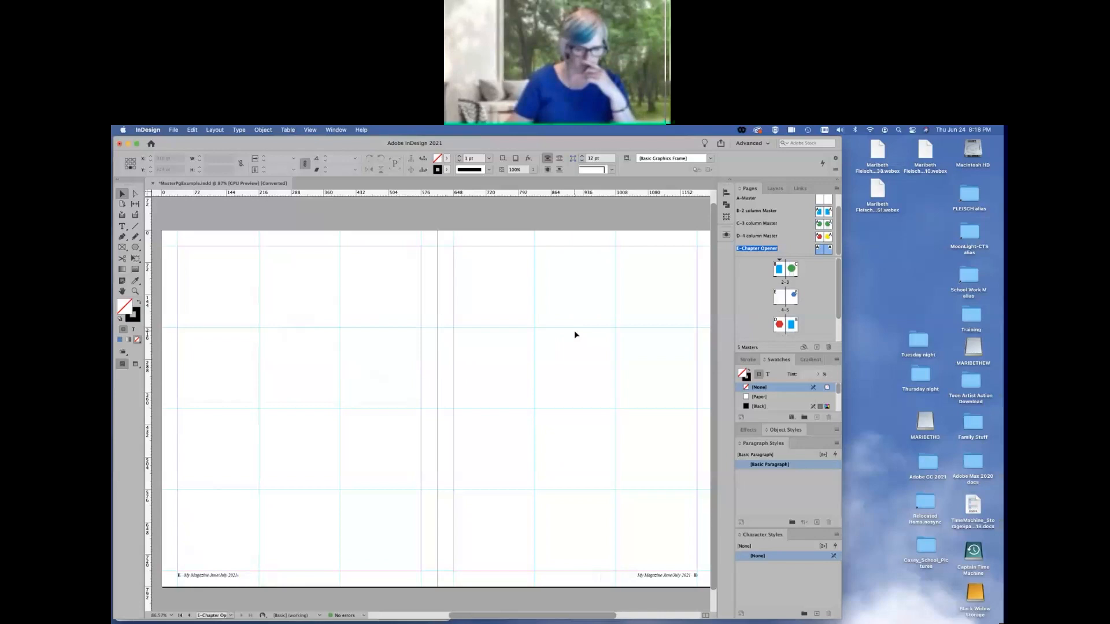
{"action": "left_click", "coordinate": [309, 131]}
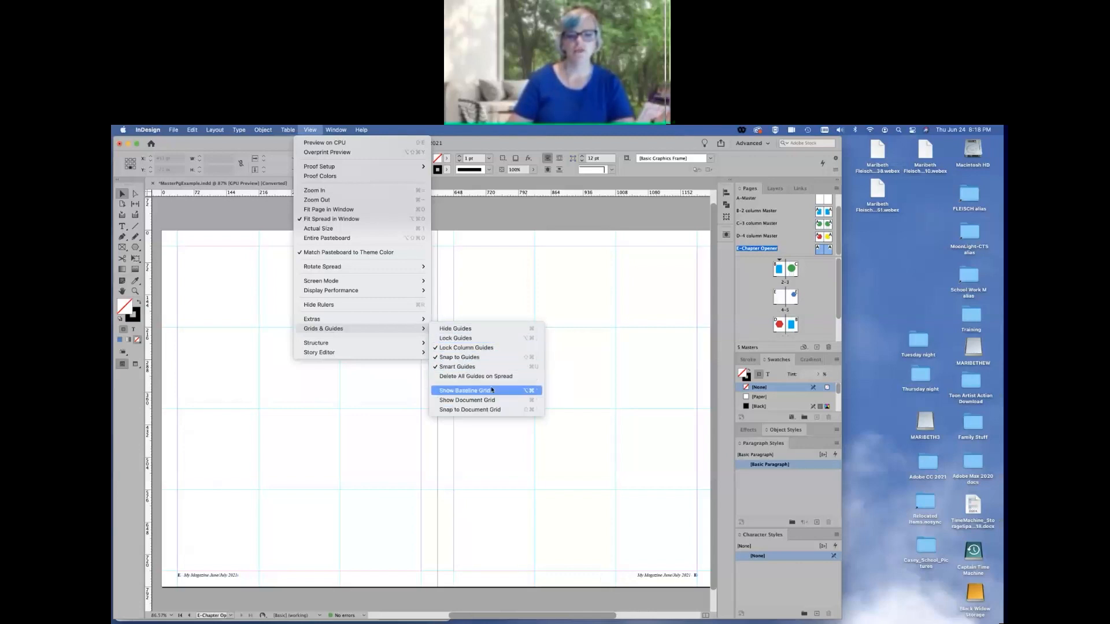
{"action": "left_click", "coordinate": [481, 375]}
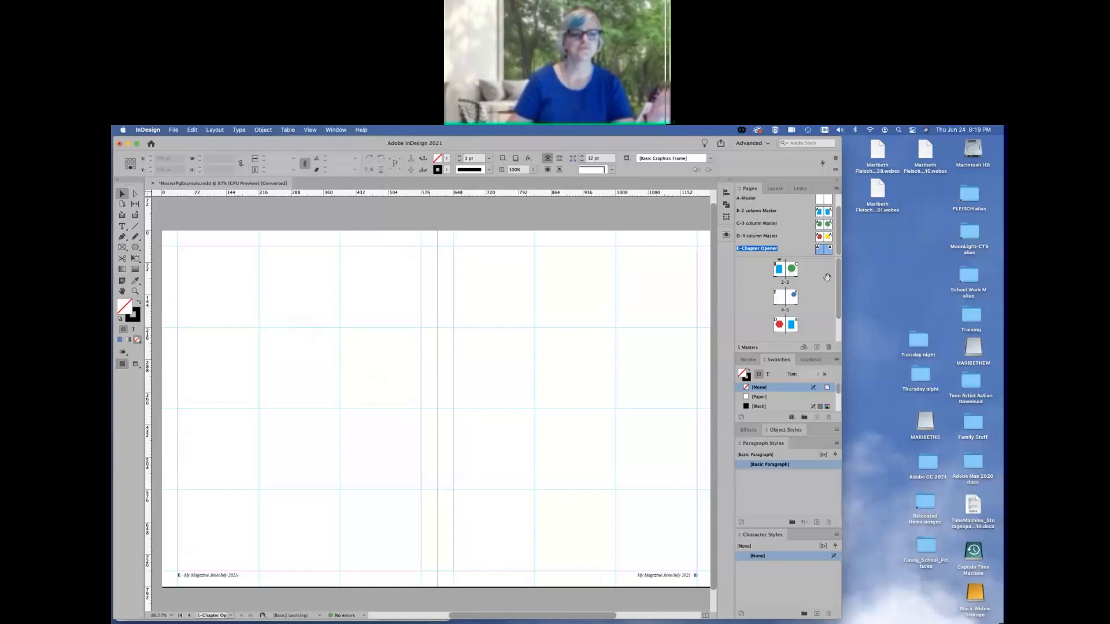
{"action": "left_click", "coordinate": [837, 189]}
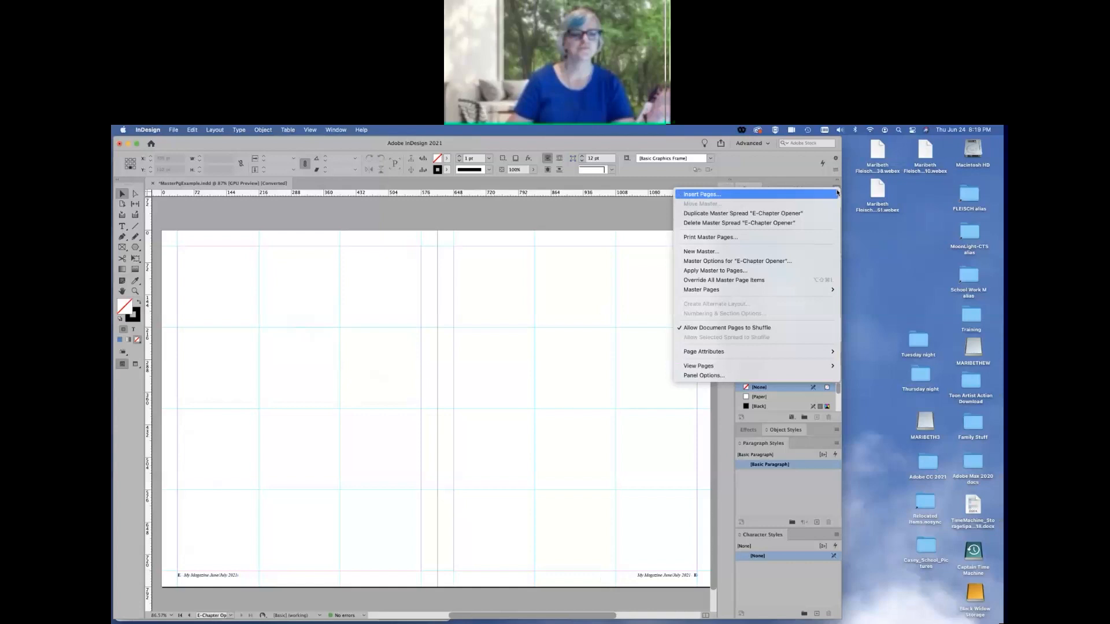
{"action": "mouse_move", "coordinate": [785, 288]}
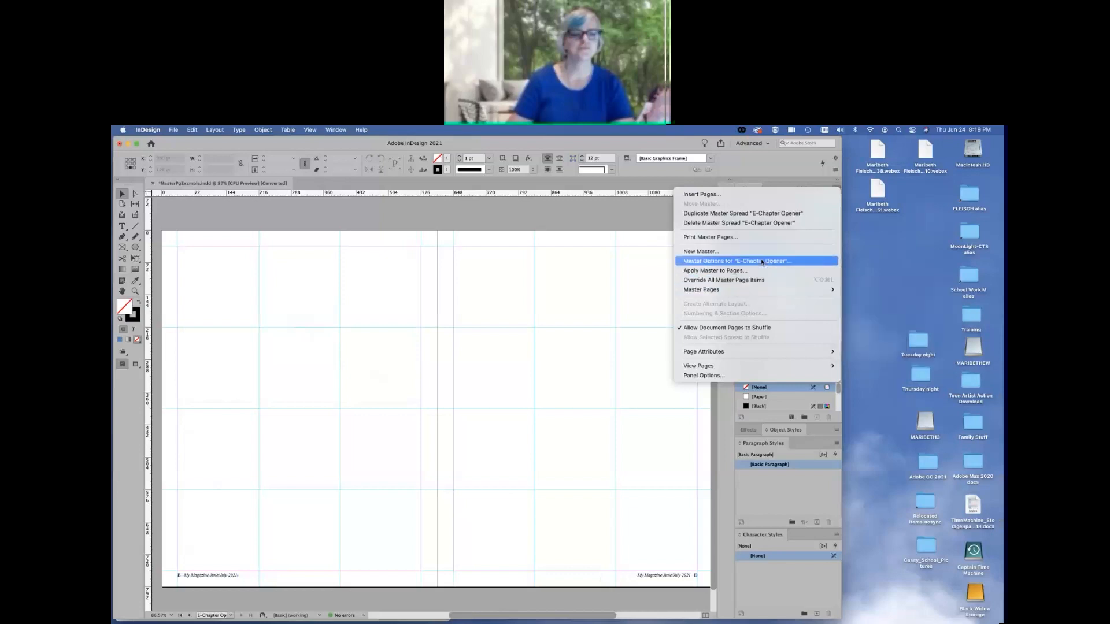
{"action": "left_click", "coordinate": [646, 227]}
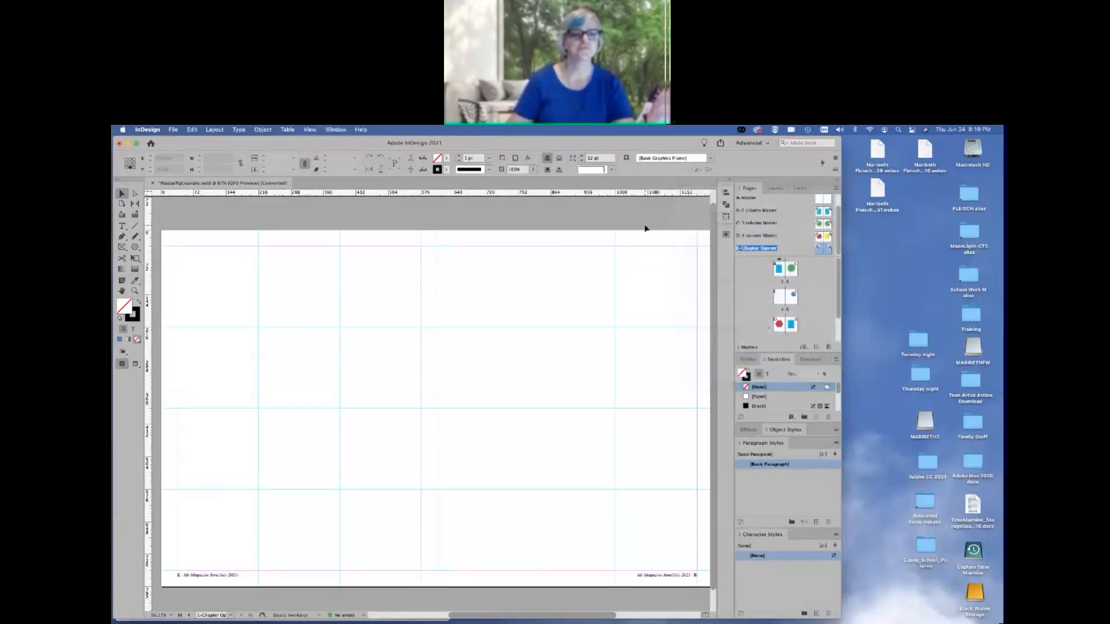